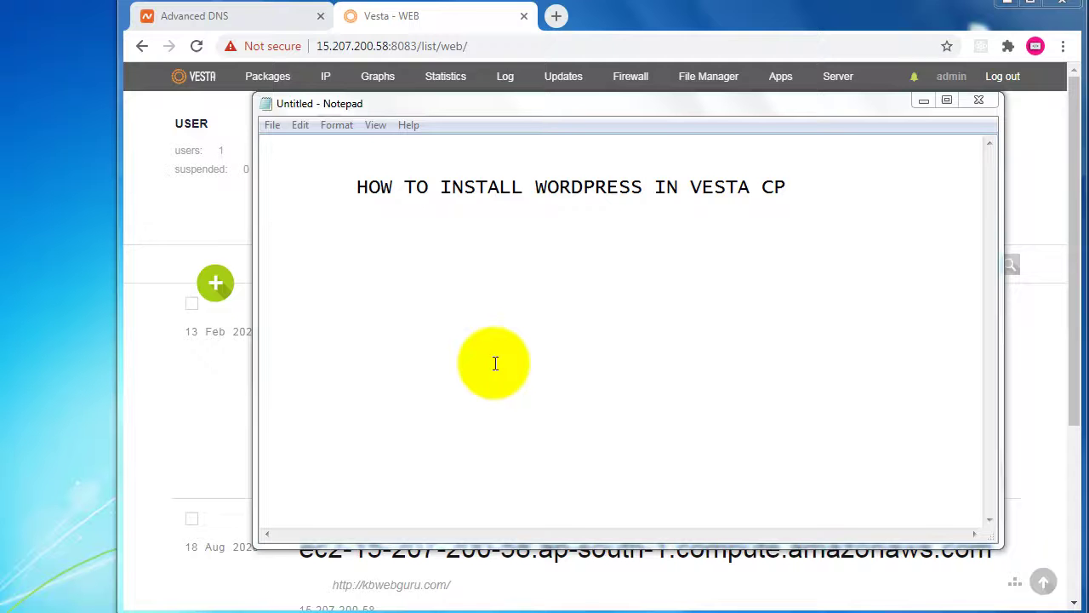
- Highlight 'VESTA CP' in the Notepad title note, then bring the Vesta WEB domain list forward
{"action": "left_click_drag", "start_coordinate": [366, 189], "coordinate": [826, 190]}
{"action": "left_click", "coordinate": [795, 241]}
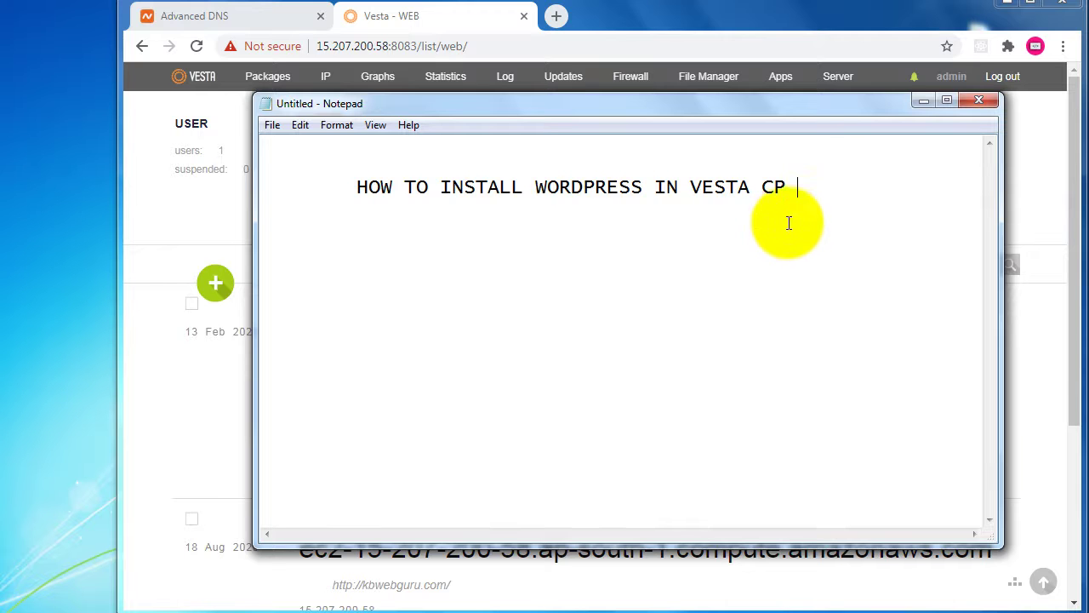
{"action": "double_click", "coordinate": [774, 188]}
{"action": "left_click_drag", "start_coordinate": [691, 192], "coordinate": [809, 189]}
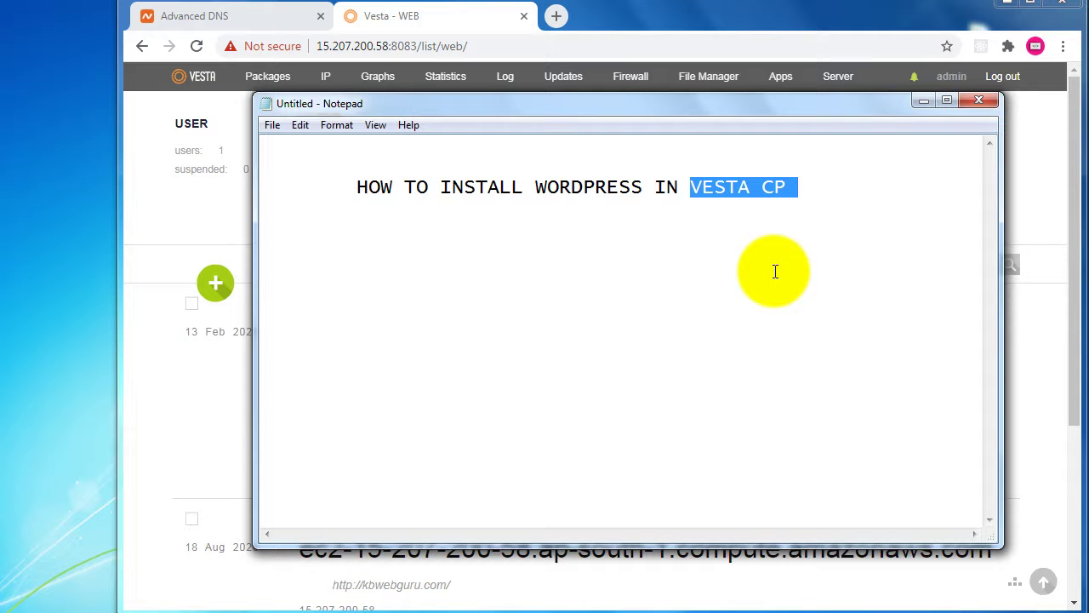
{"action": "left_click", "coordinate": [619, 20]}
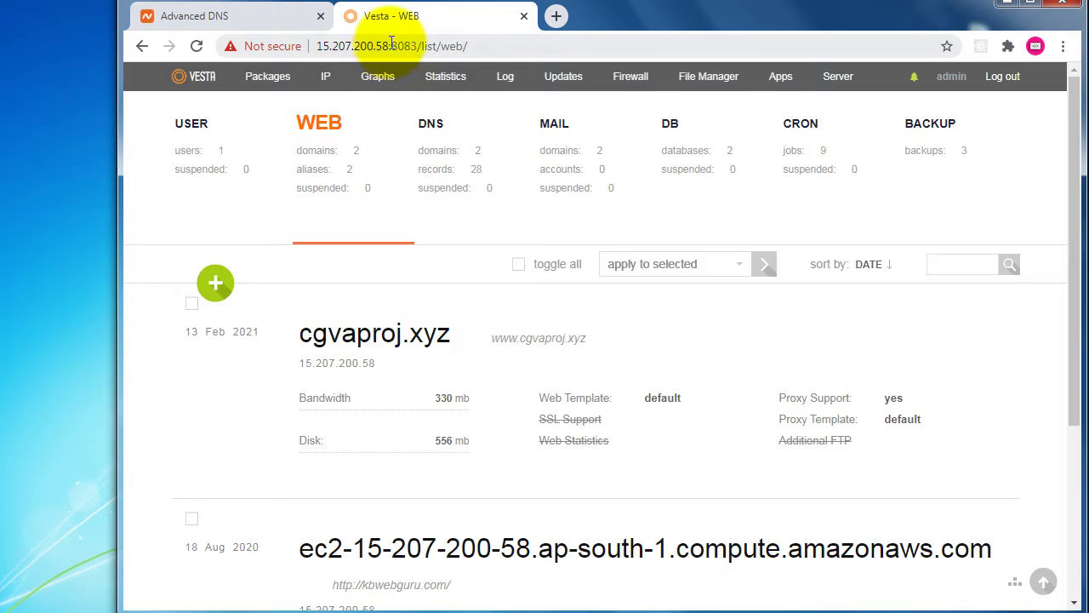
- Highlight the server IP in the address bar and review the two web domains, then go to Namecheap Advanced DNS
{"action": "left_click_drag", "start_coordinate": [391, 42], "coordinate": [324, 42]}
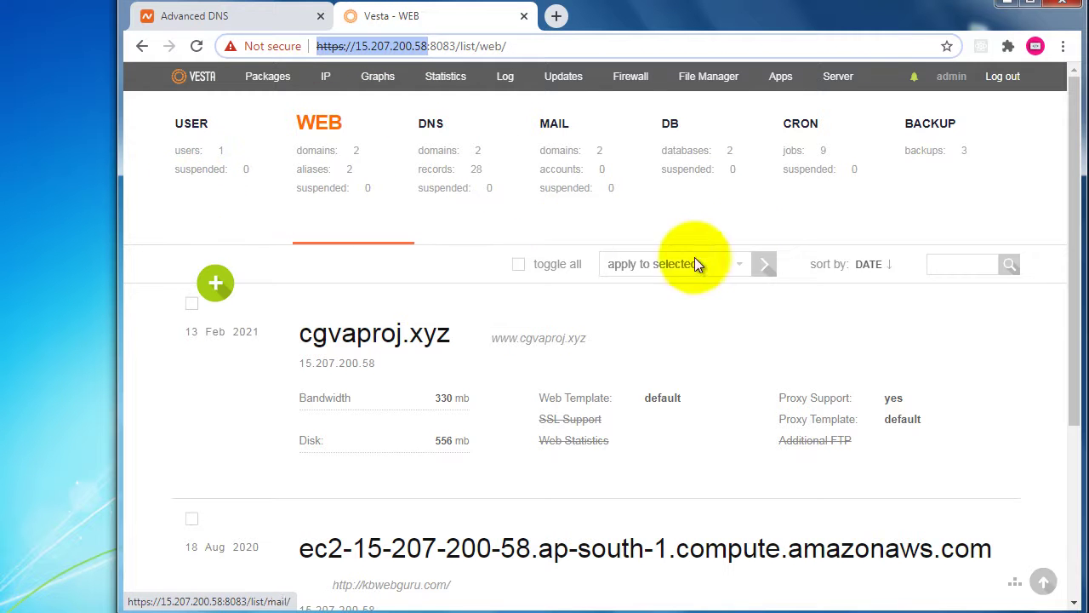
{"action": "mouse_move", "coordinate": [823, 305]}
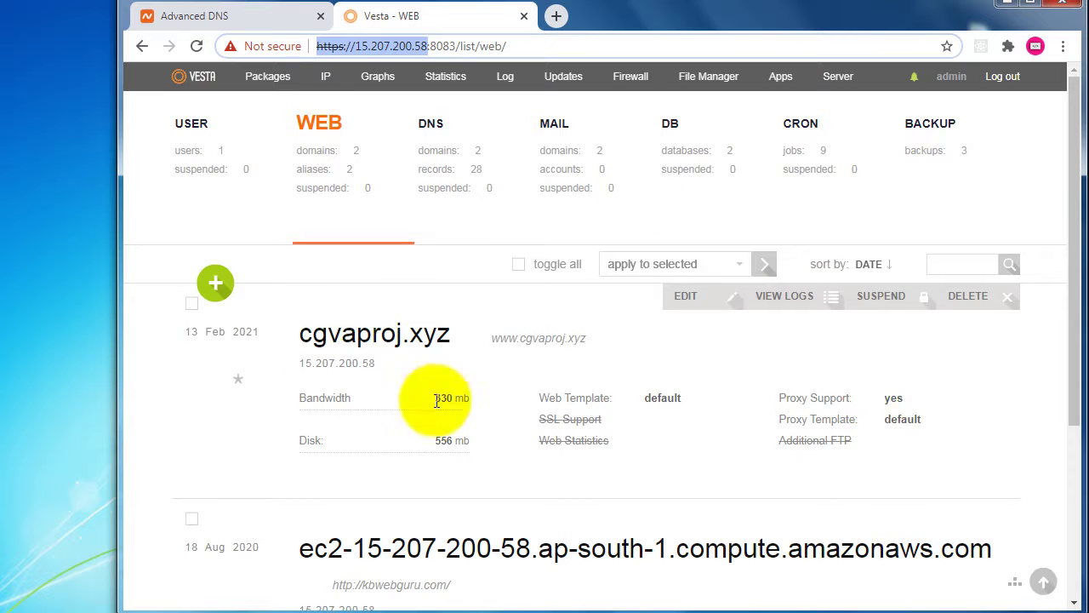
{"action": "scroll", "coordinate": [453, 351], "scroll_direction": "down", "scroll_amount": 3}
{"action": "scroll", "coordinate": [453, 348], "scroll_direction": "up", "scroll_amount": 3}
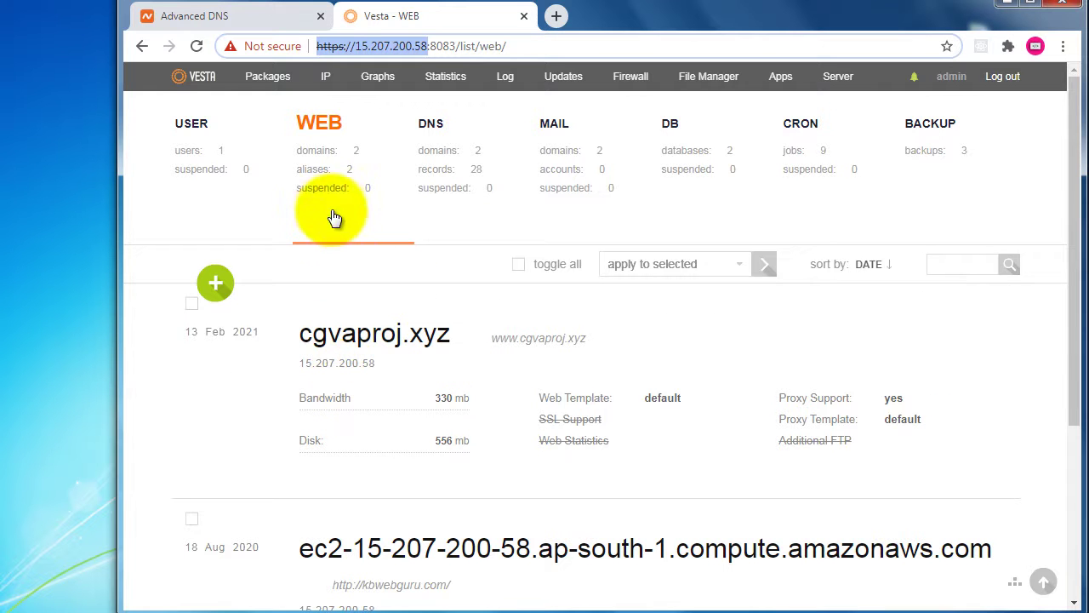
{"action": "left_click", "coordinate": [254, 20]}
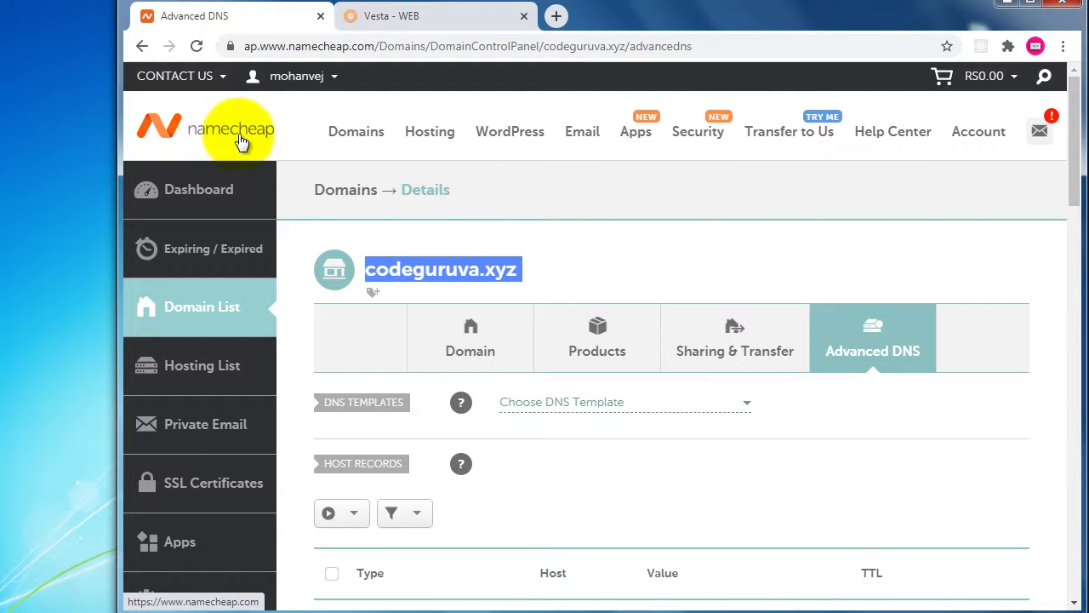
- Compare the codeguruva.xyz A record value 15.207.200.58 against the server IP shown in Vesta
{"action": "scroll", "coordinate": [602, 266], "scroll_direction": "down", "scroll_amount": 3}
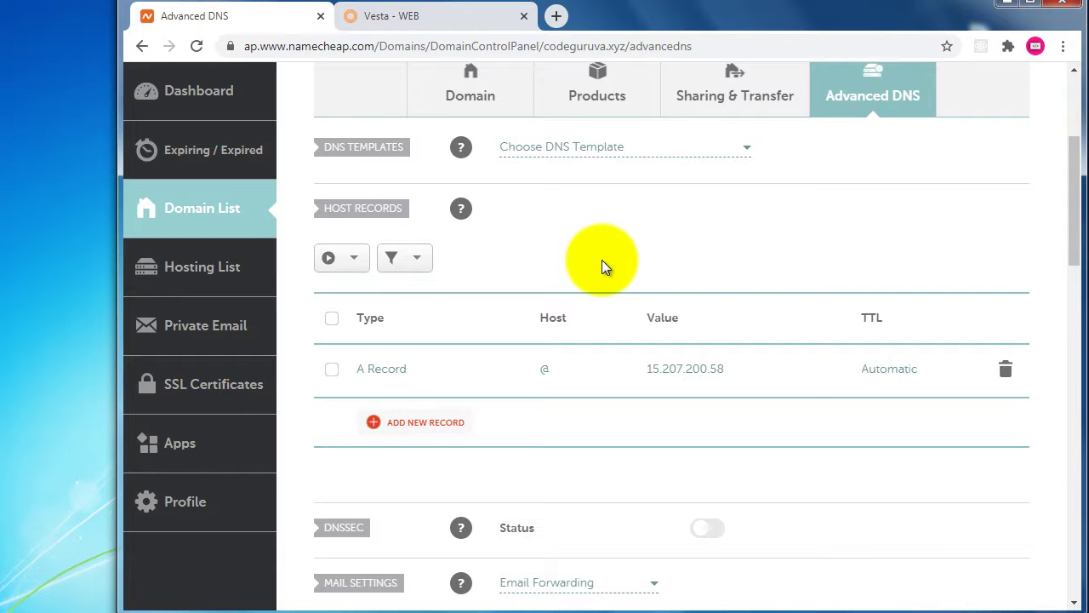
{"action": "left_click", "coordinate": [419, 22]}
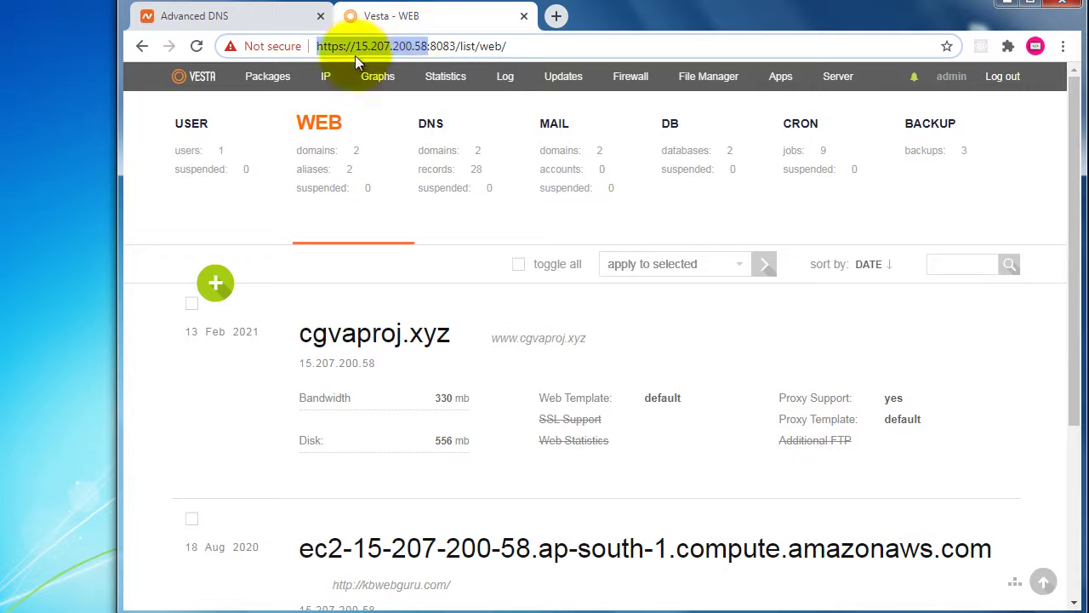
{"action": "left_click_drag", "start_coordinate": [428, 46], "coordinate": [354, 46]}
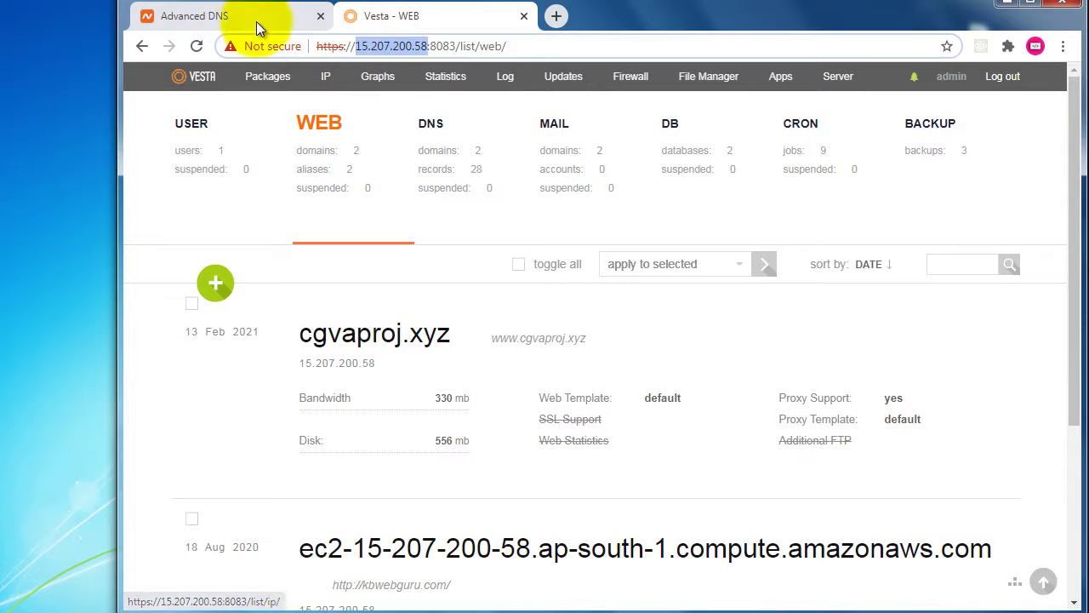
{"action": "left_click", "coordinate": [252, 19]}
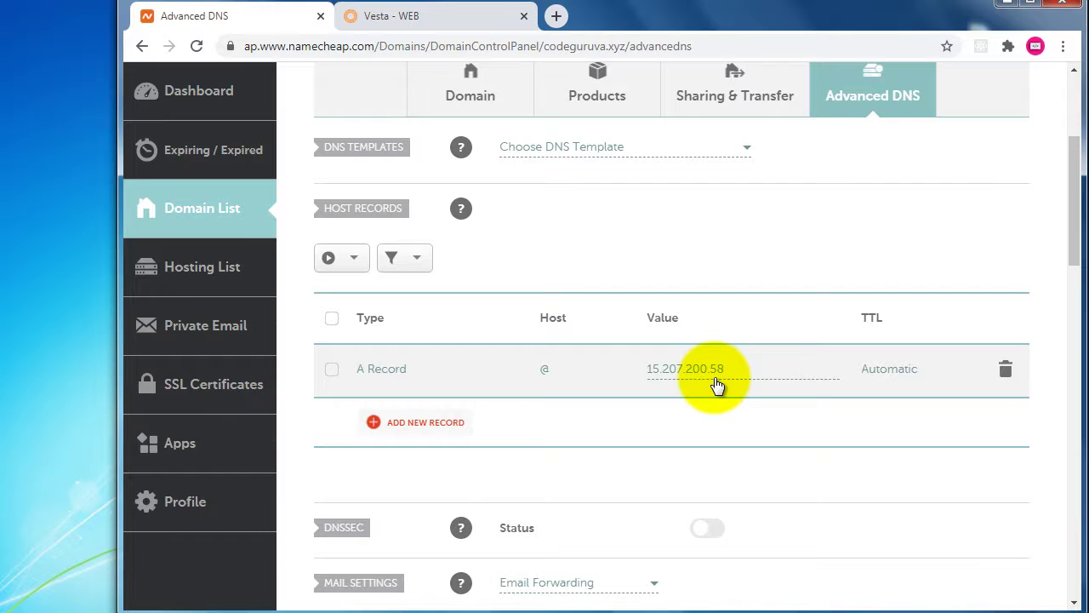
- Copy the domain name codeguruva.xyz from the Namecheap page
{"action": "scroll", "coordinate": [717, 385], "scroll_direction": "up", "scroll_amount": 3}
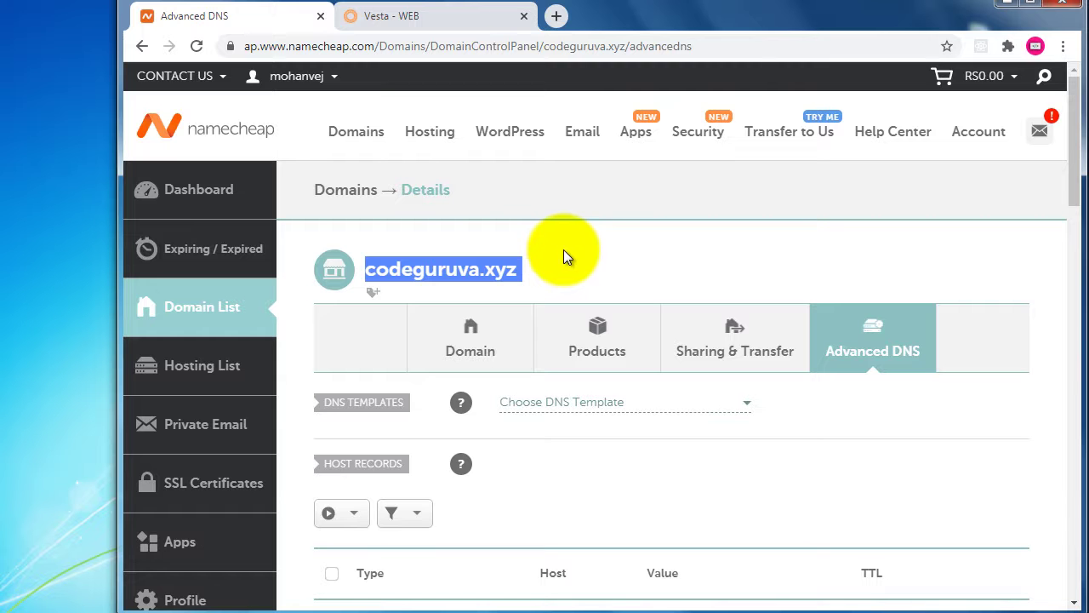
{"action": "right_click", "coordinate": [476, 271]}
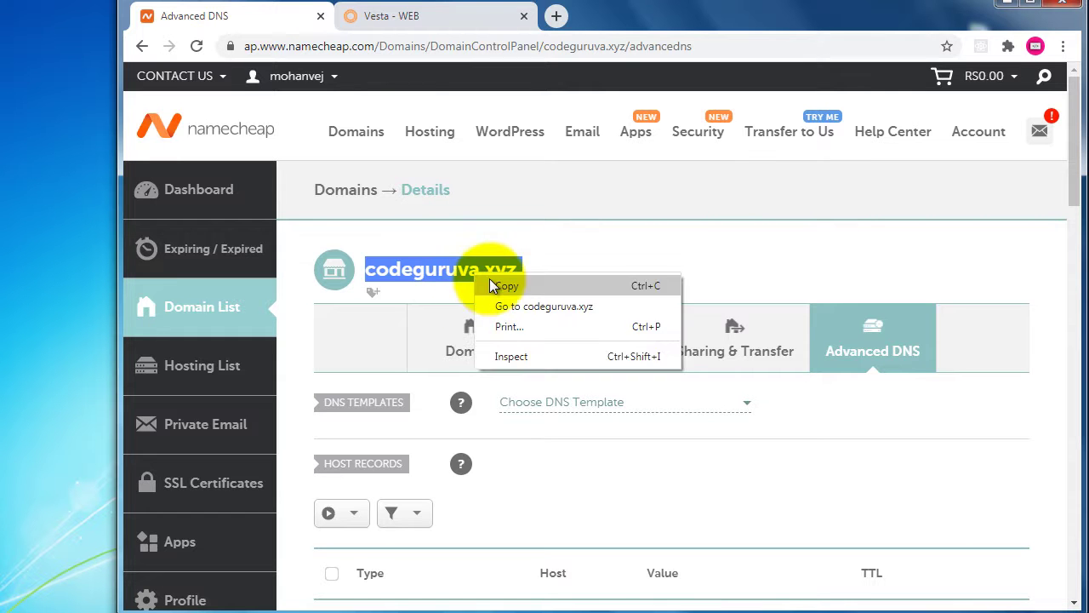
{"action": "left_click", "coordinate": [498, 283]}
- Load codeguruva.xyz in a new tab, showing the server's default Vesta hostname page, then return to Vesta
{"action": "left_click", "coordinate": [556, 16]}
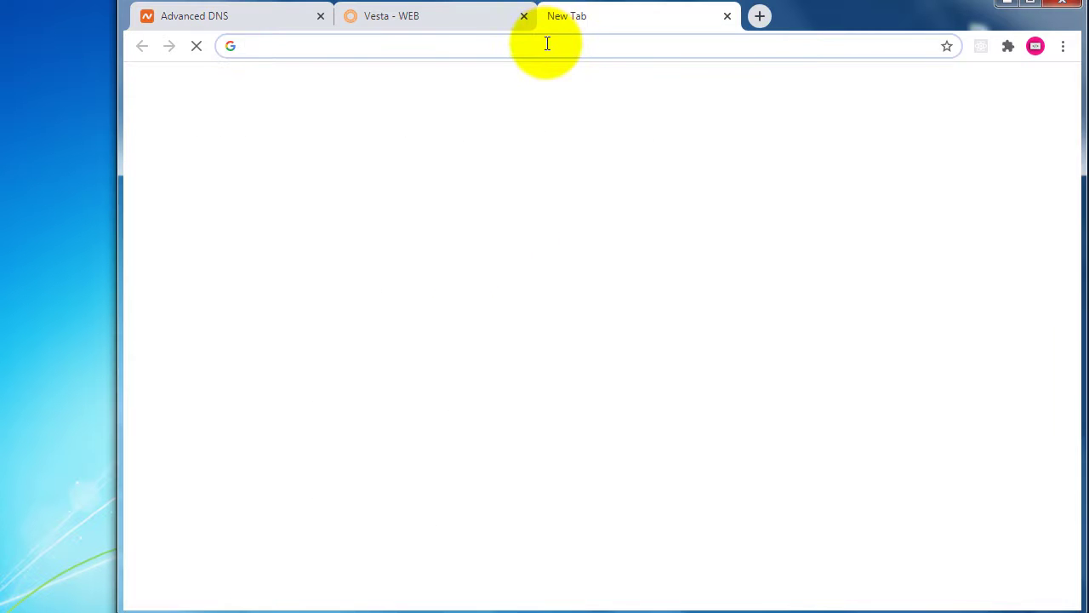
{"action": "right_click", "coordinate": [553, 45]}
{"action": "left_click", "coordinate": [570, 130]}
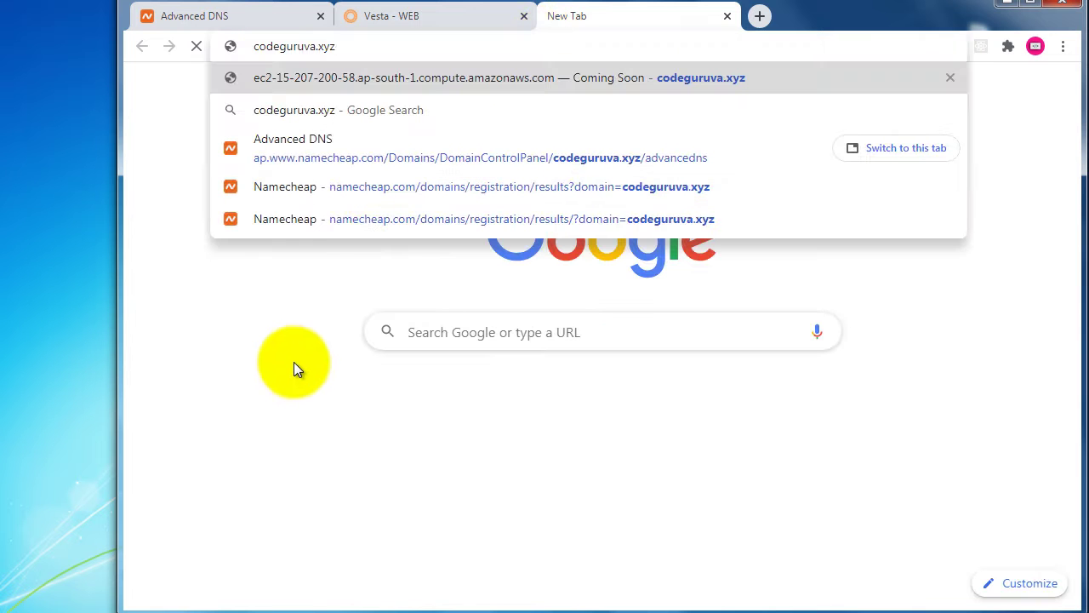
{"action": "key", "text": "Return"}
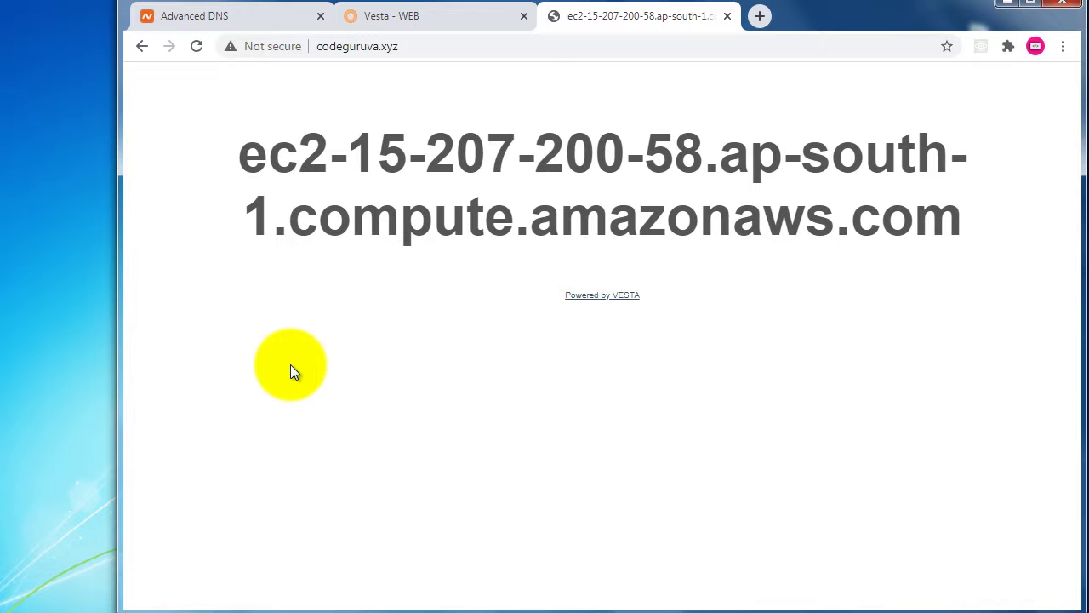
{"action": "left_click_drag", "start_coordinate": [838, 217], "coordinate": [529, 217]}
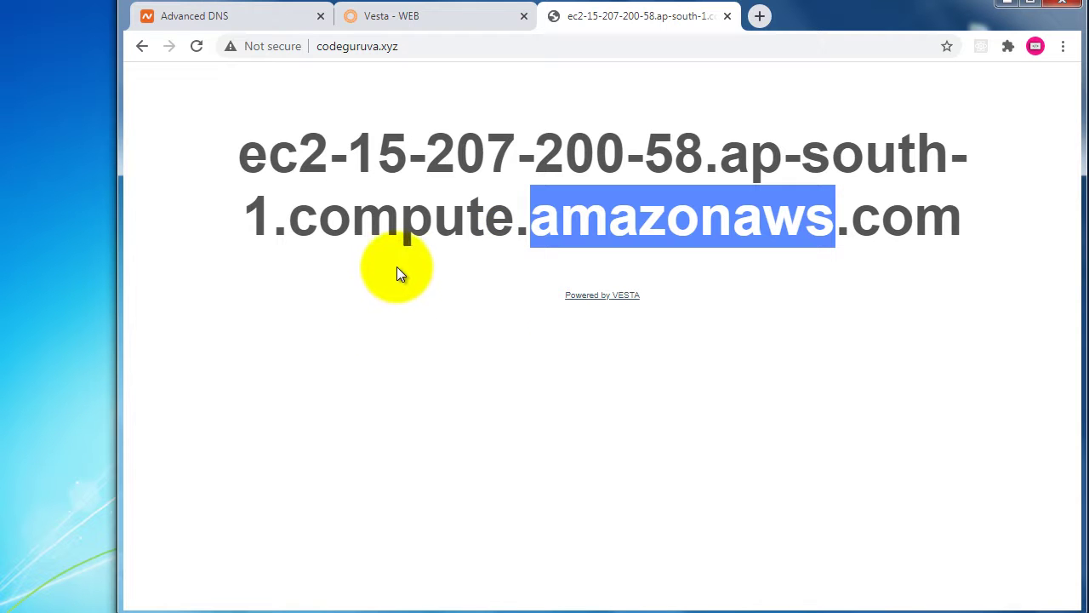
{"action": "left_click", "coordinate": [424, 27]}
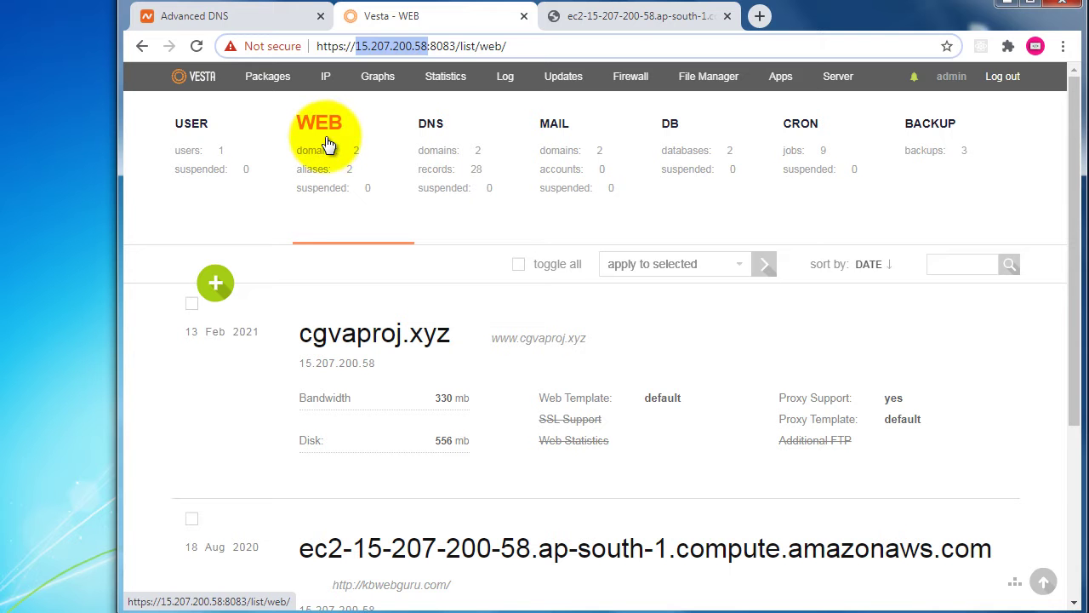
- Add codeguruva.xyz as a new web domain in Vesta by pasting the domain name
{"action": "left_click", "coordinate": [283, 291]}
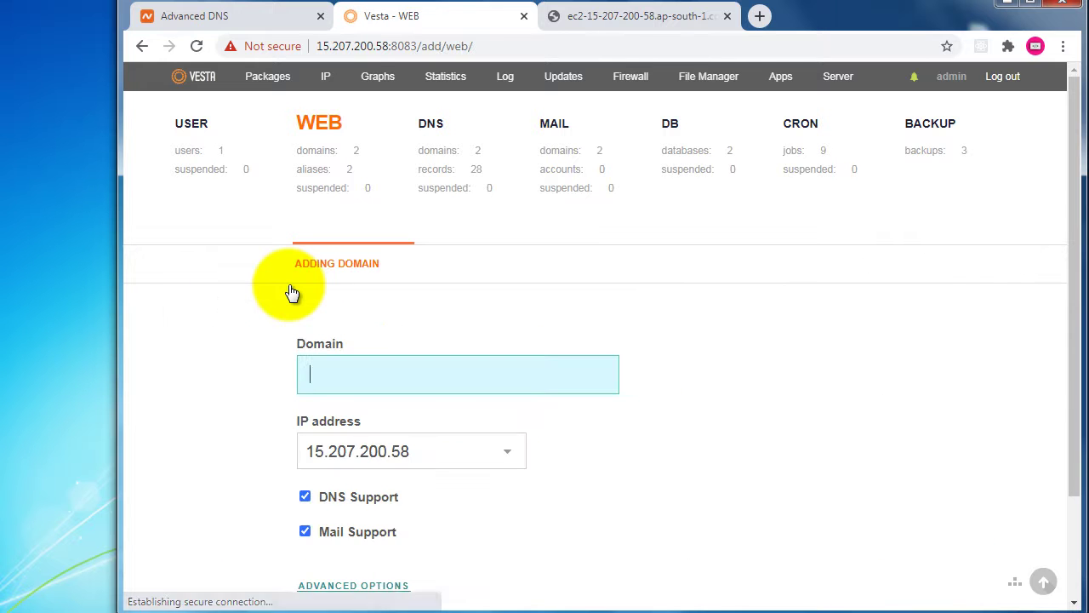
{"action": "scroll", "coordinate": [290, 315], "scroll_direction": "down", "scroll_amount": 1}
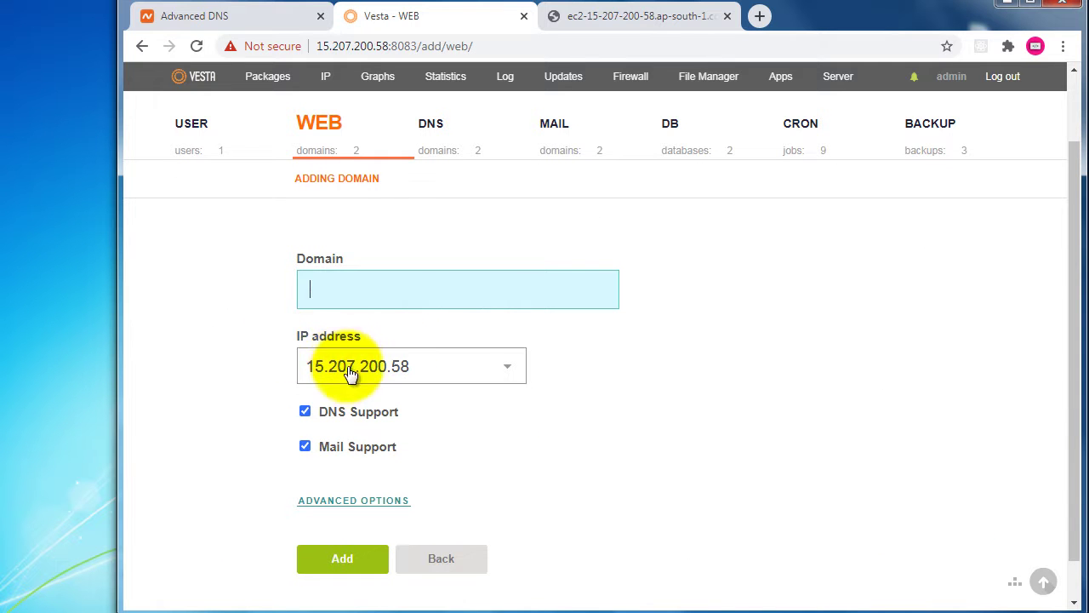
{"action": "left_click", "coordinate": [639, 26]}
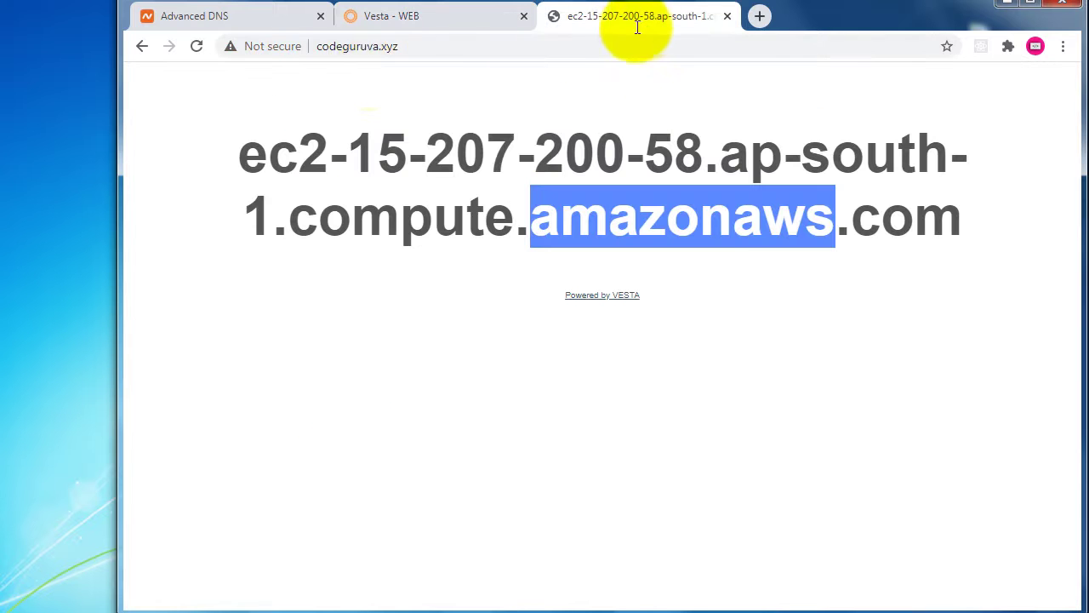
{"action": "left_click", "coordinate": [408, 48]}
{"action": "left_click_drag", "start_coordinate": [409, 48], "coordinate": [279, 55]}
{"action": "key", "text": "ctrl+c"}
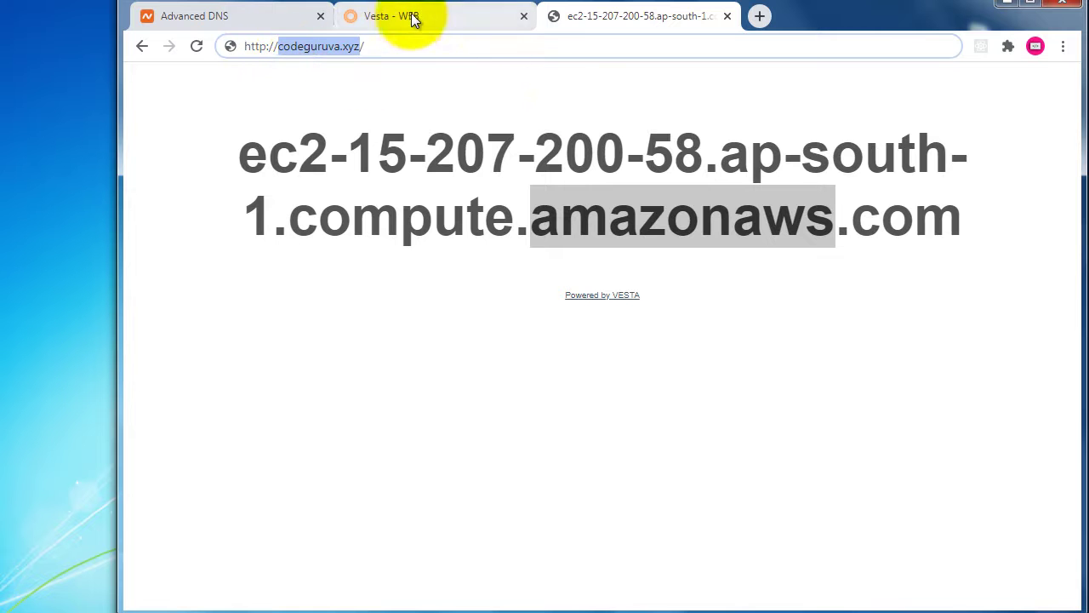
{"action": "left_click", "coordinate": [411, 19]}
{"action": "right_click", "coordinate": [348, 288]}
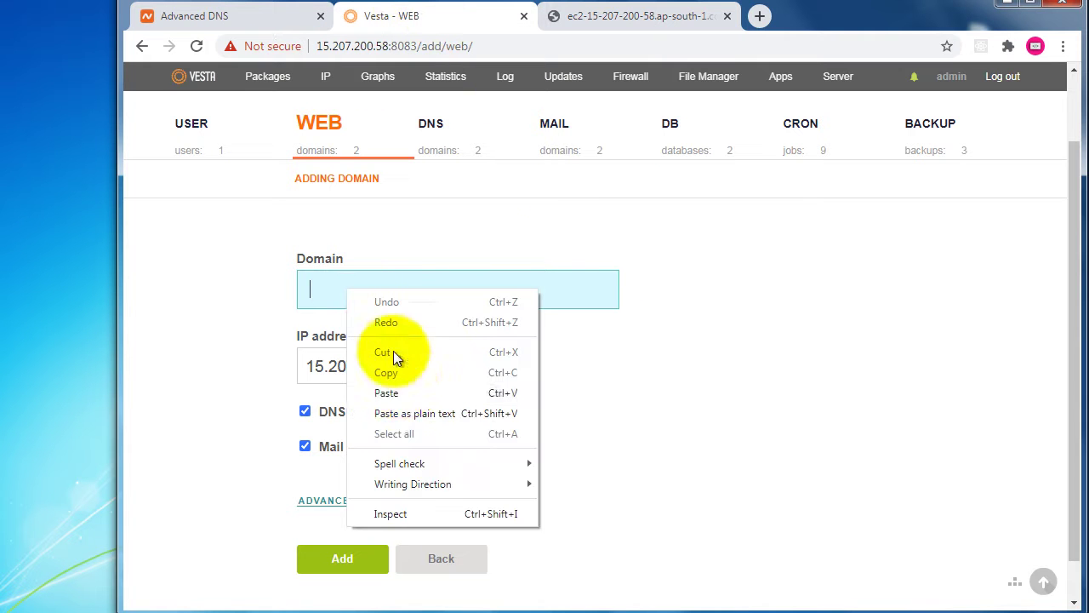
{"action": "left_click", "coordinate": [402, 393]}
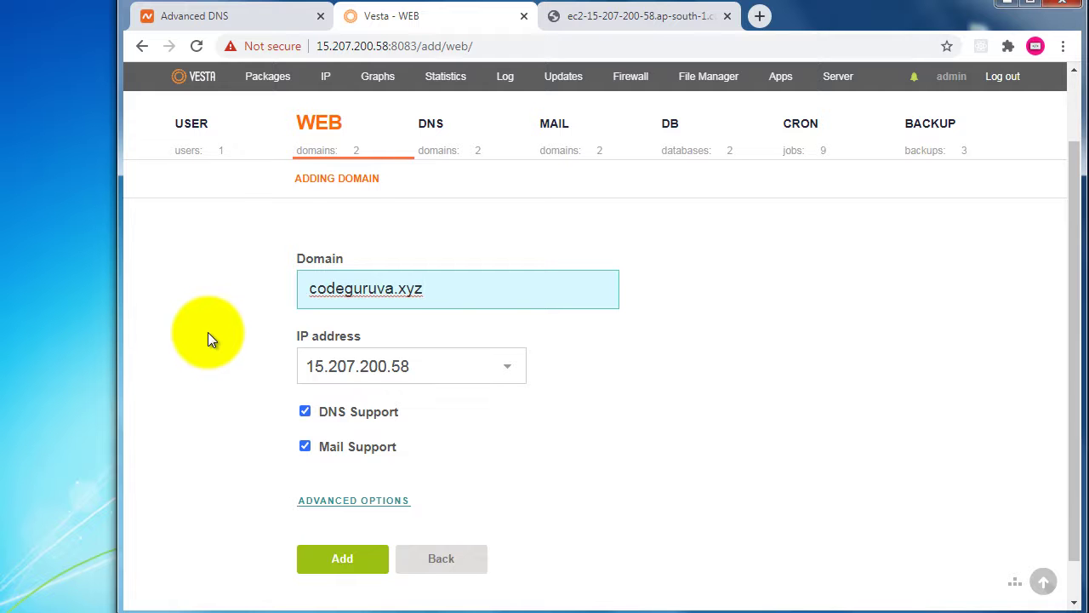
{"action": "scroll", "coordinate": [215, 477], "scroll_direction": "down", "scroll_amount": 1}
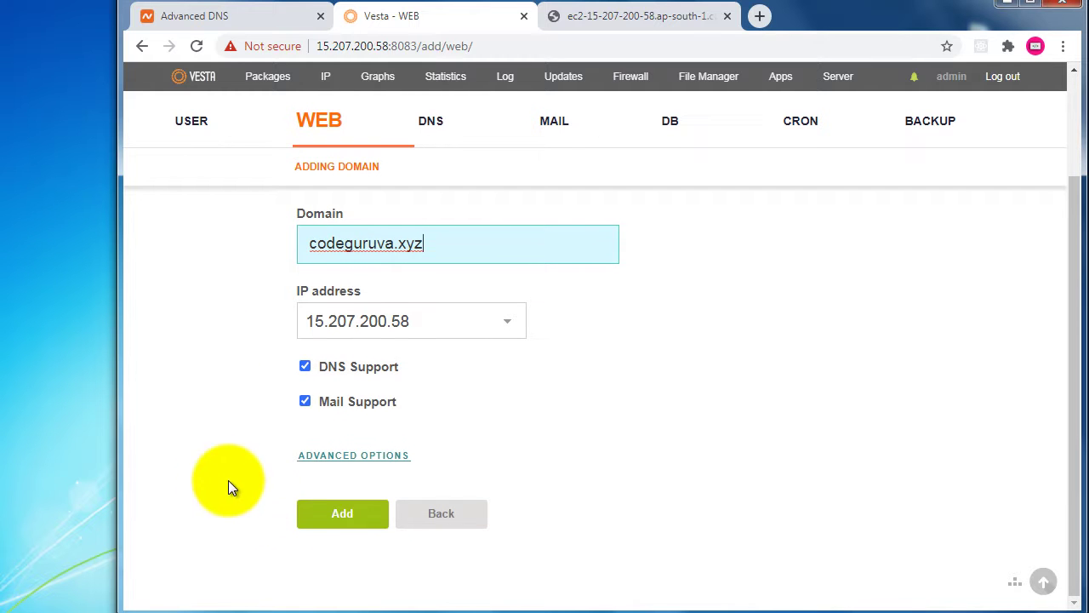
{"action": "left_click", "coordinate": [330, 520]}
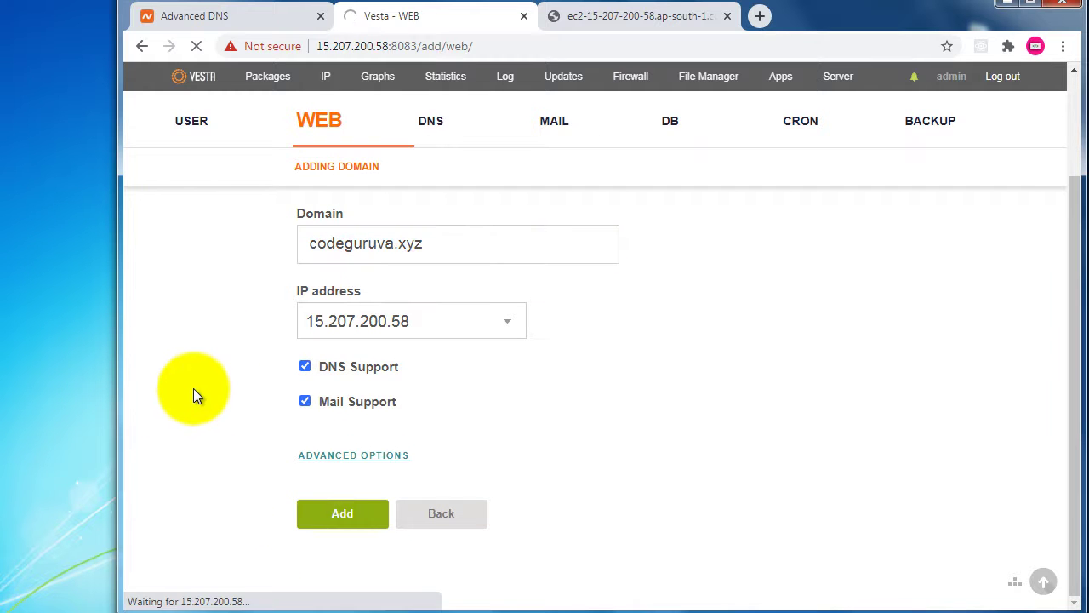
- Check the success message and the codeguruva.xyz entry in the WEB list, then open File Manager
{"action": "left_click", "coordinate": [450, 261]}
{"action": "left_click_drag", "start_coordinate": [449, 261], "coordinate": [803, 263]}
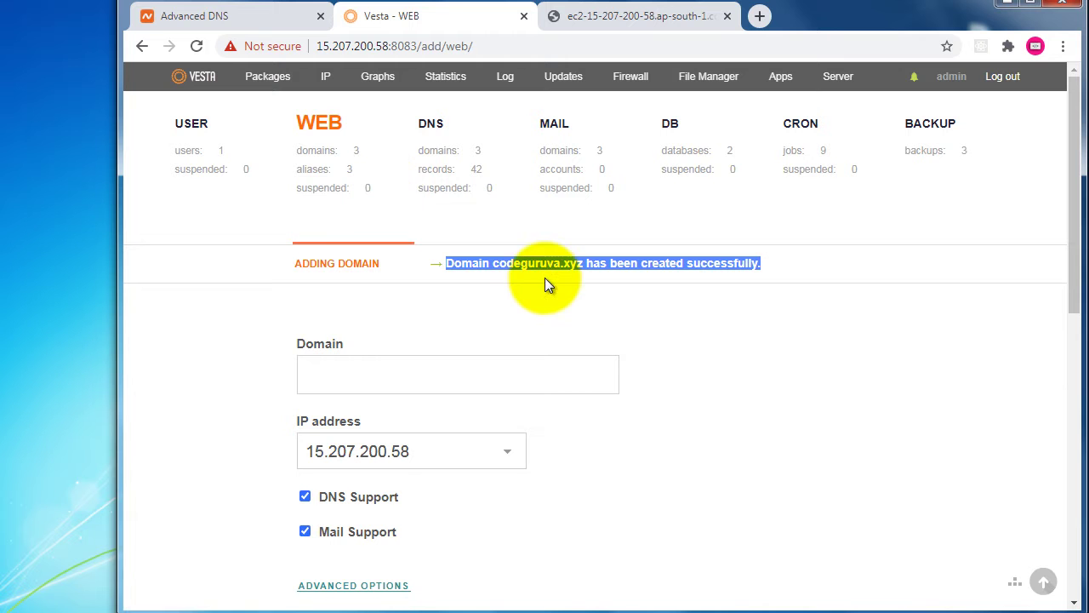
{"action": "left_click", "coordinate": [323, 141]}
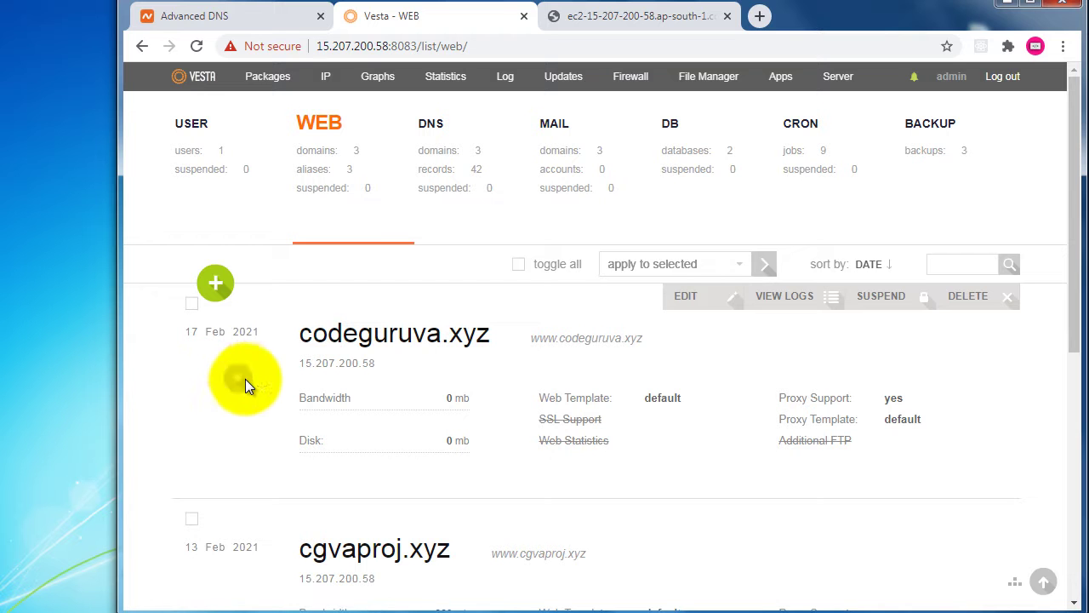
{"action": "left_click_drag", "start_coordinate": [328, 333], "coordinate": [497, 345]}
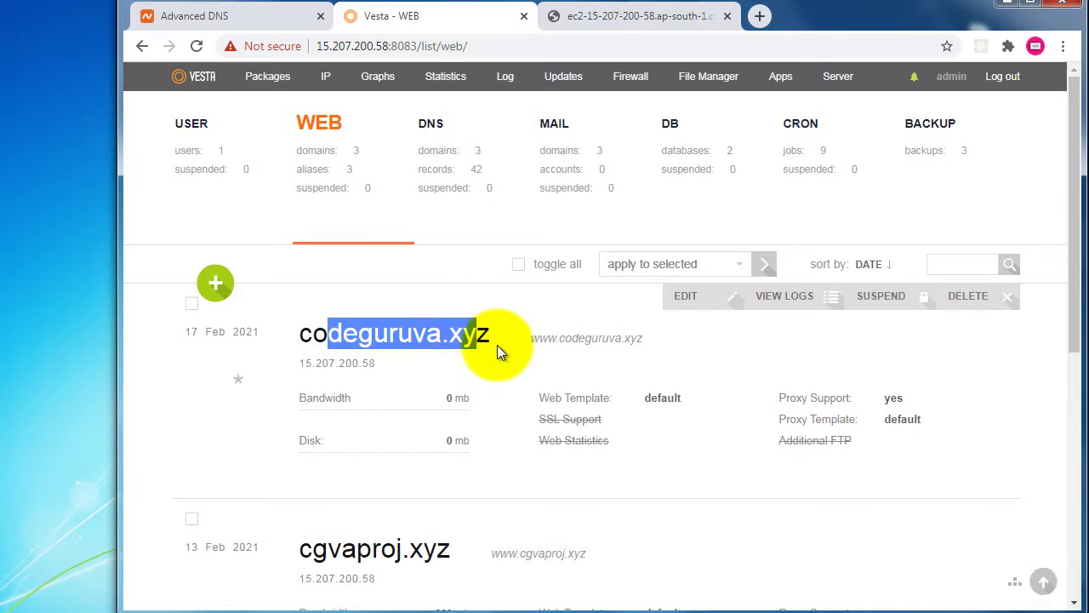
{"action": "left_click", "coordinate": [499, 340]}
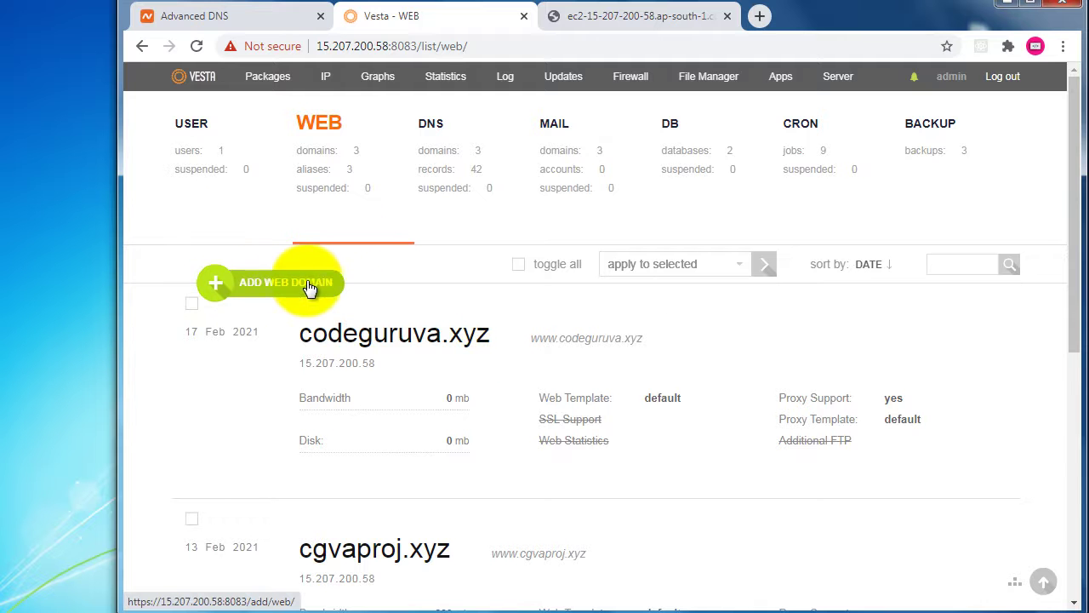
{"action": "left_click", "coordinate": [710, 78]}
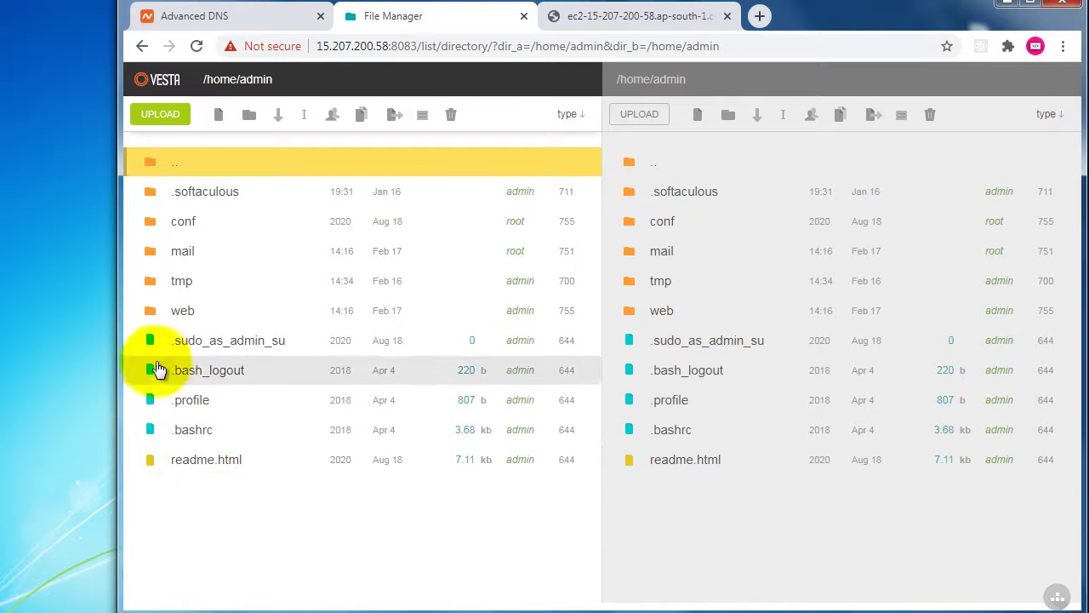
- Open the web > codeguruva.xyz > public_html folder in File Manager
{"action": "left_click", "coordinate": [152, 314]}
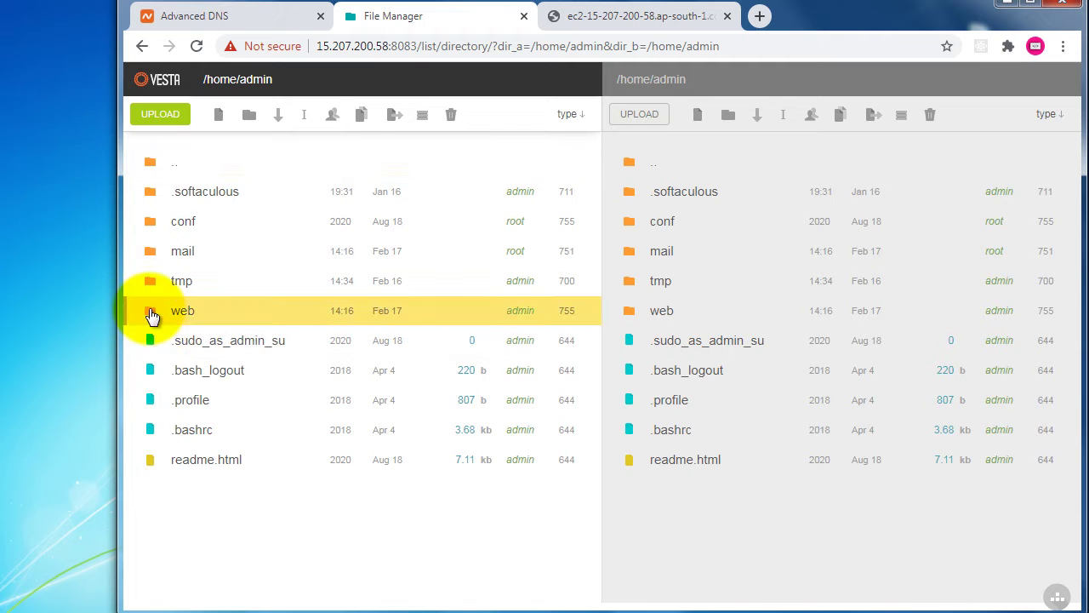
{"action": "double_click", "coordinate": [152, 314]}
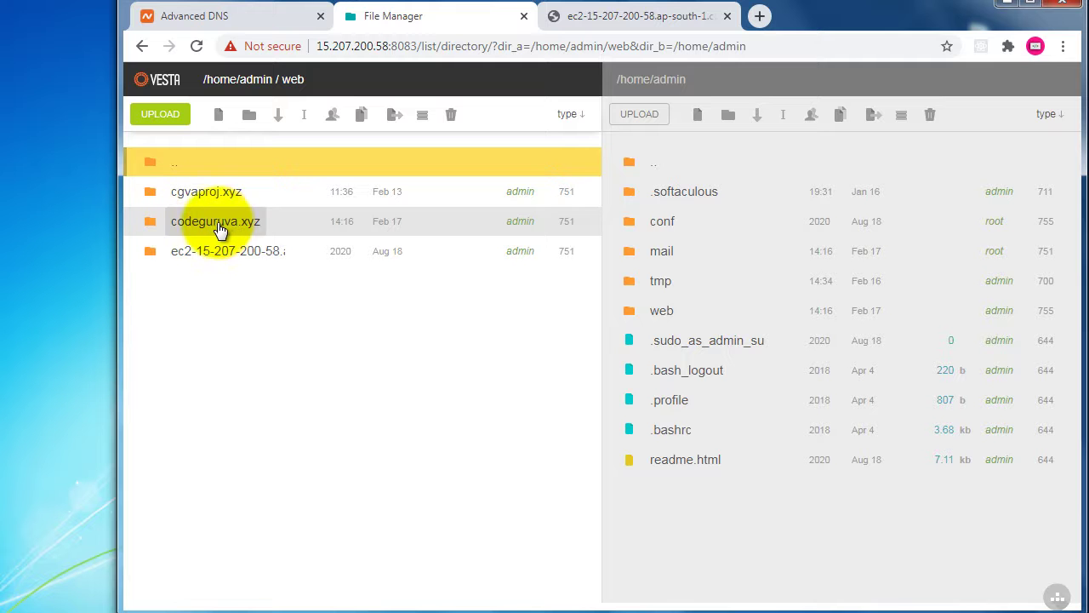
{"action": "left_click", "coordinate": [151, 232]}
{"action": "key", "text": "Return"}
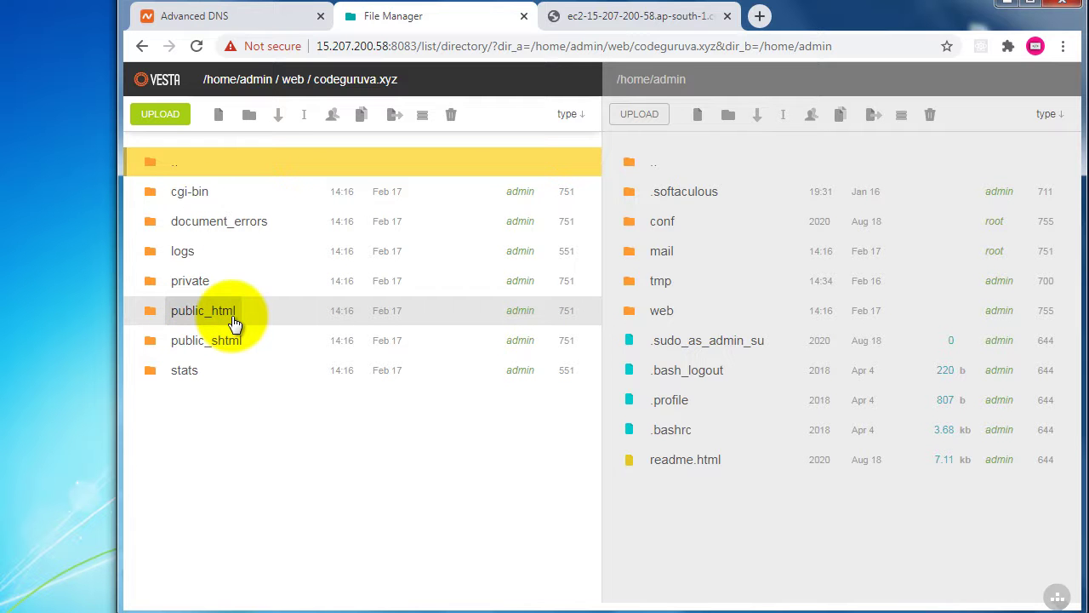
{"action": "left_click", "coordinate": [154, 316]}
{"action": "double_click", "coordinate": [154, 316]}
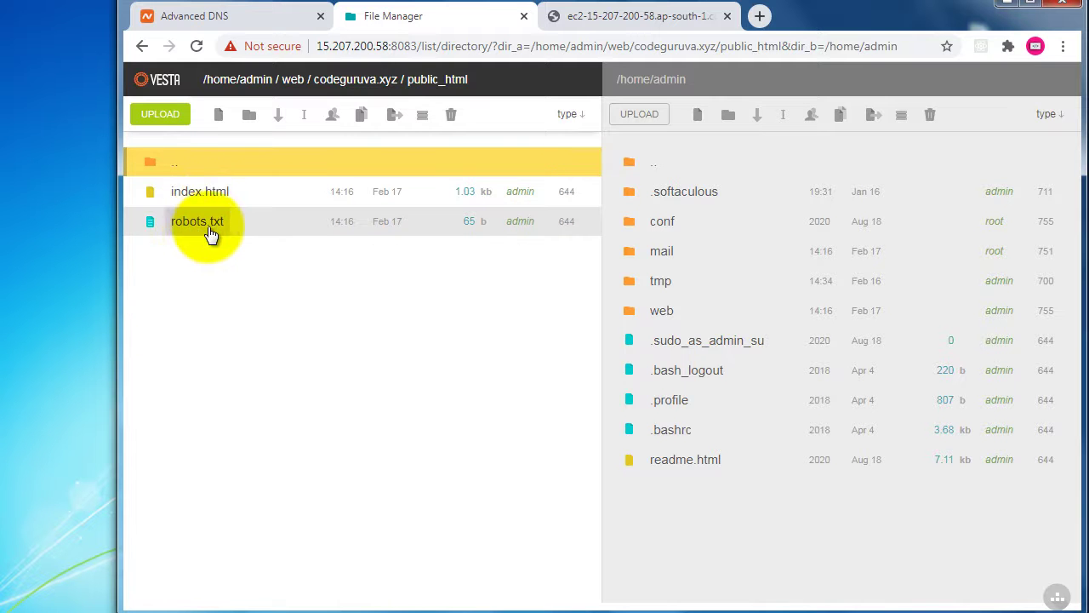
- Delete index.html and robots.txt from public_html
{"action": "left_click", "coordinate": [151, 227]}
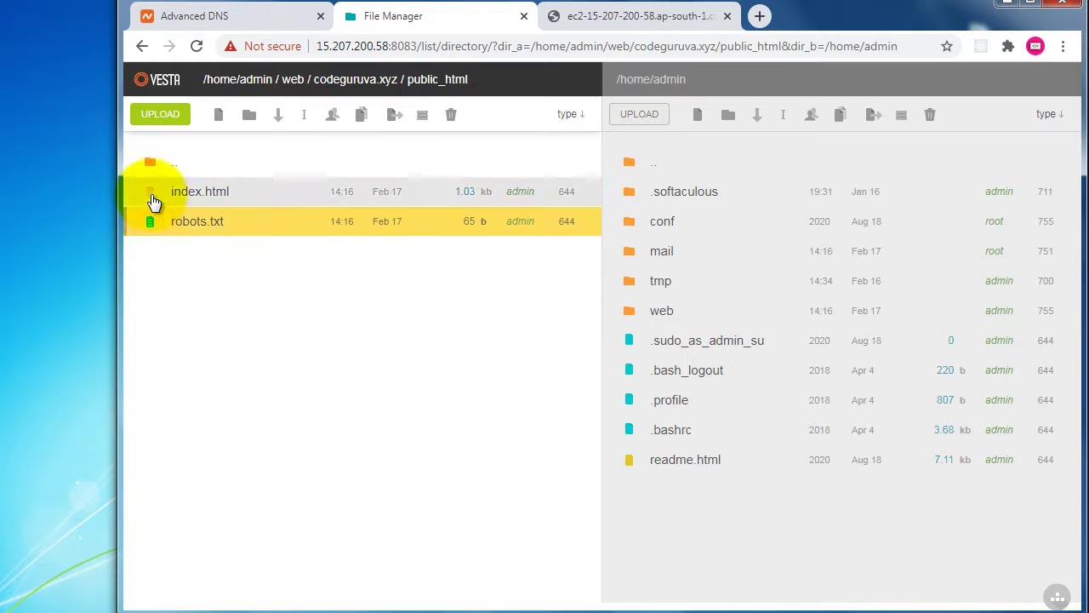
{"action": "left_click", "coordinate": [153, 194], "text": "ctrl"}
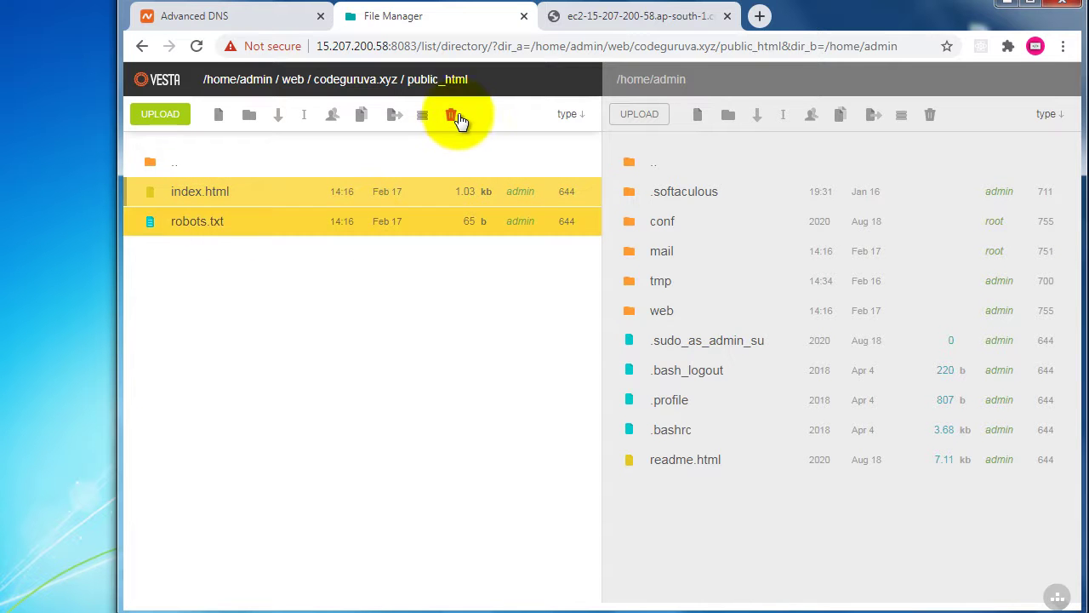
{"action": "left_click", "coordinate": [454, 120]}
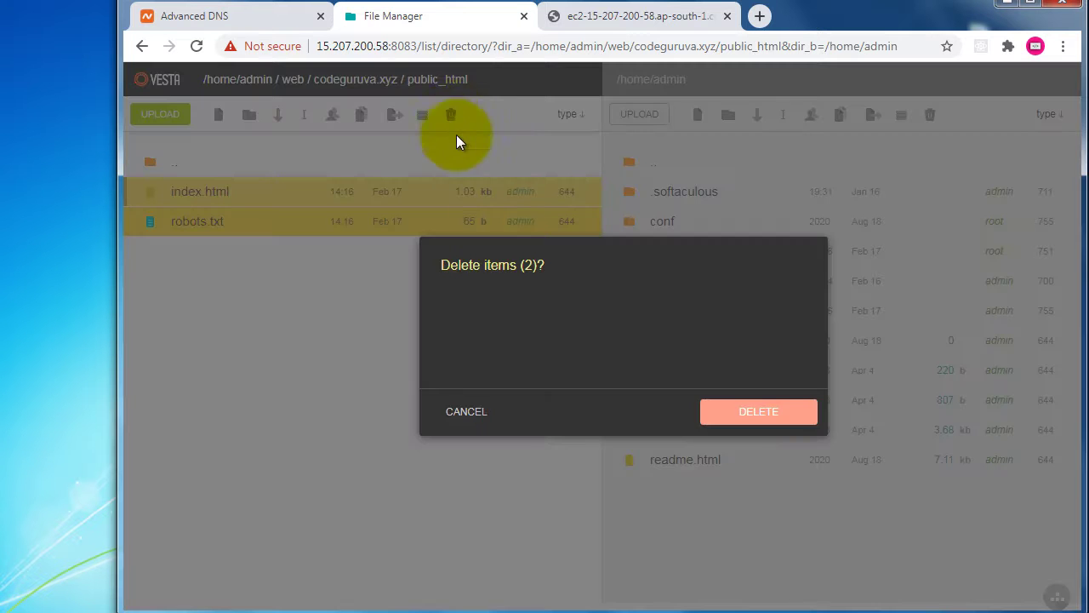
{"action": "left_click", "coordinate": [769, 429]}
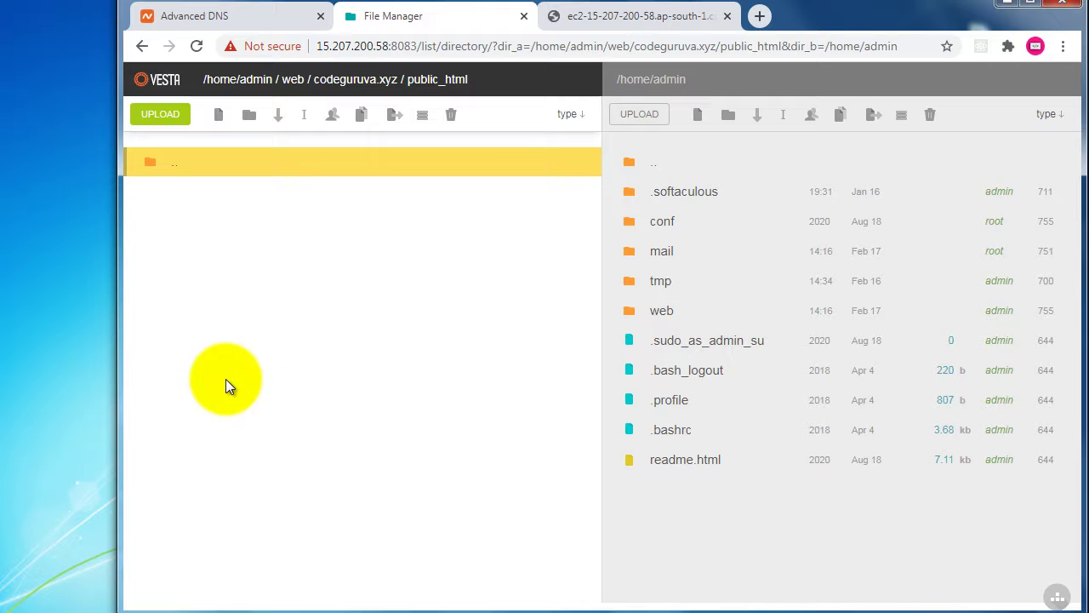
- Upload the wordpress-5.6 archive from TUTS (D:) > wp-software into public_html
{"action": "left_click", "coordinate": [161, 119]}
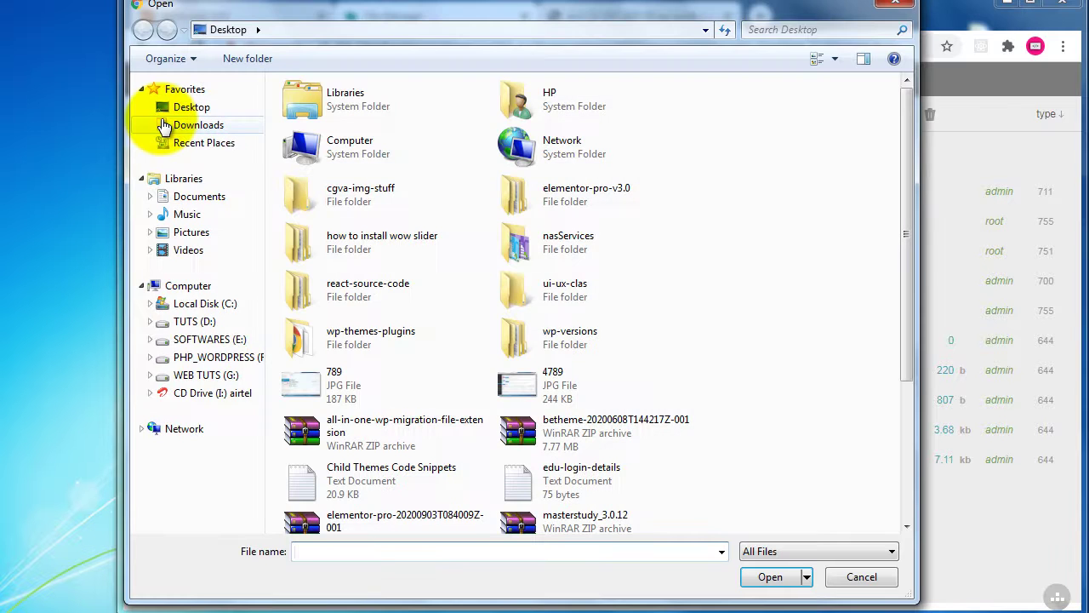
{"action": "left_click", "coordinate": [194, 321]}
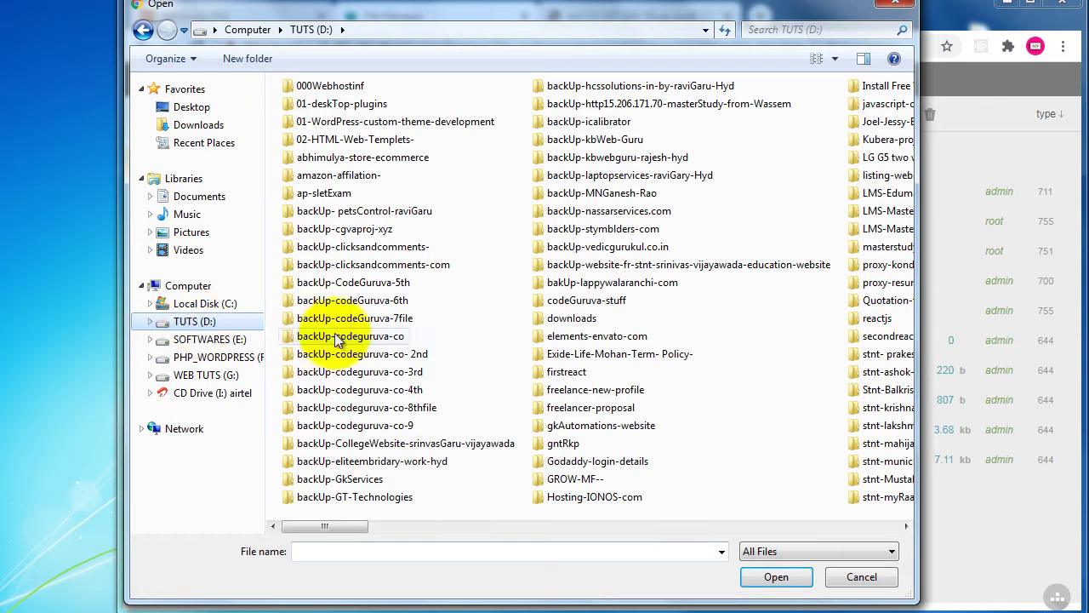
{"action": "scroll", "coordinate": [684, 407], "scroll_direction": "down", "scroll_amount": 5}
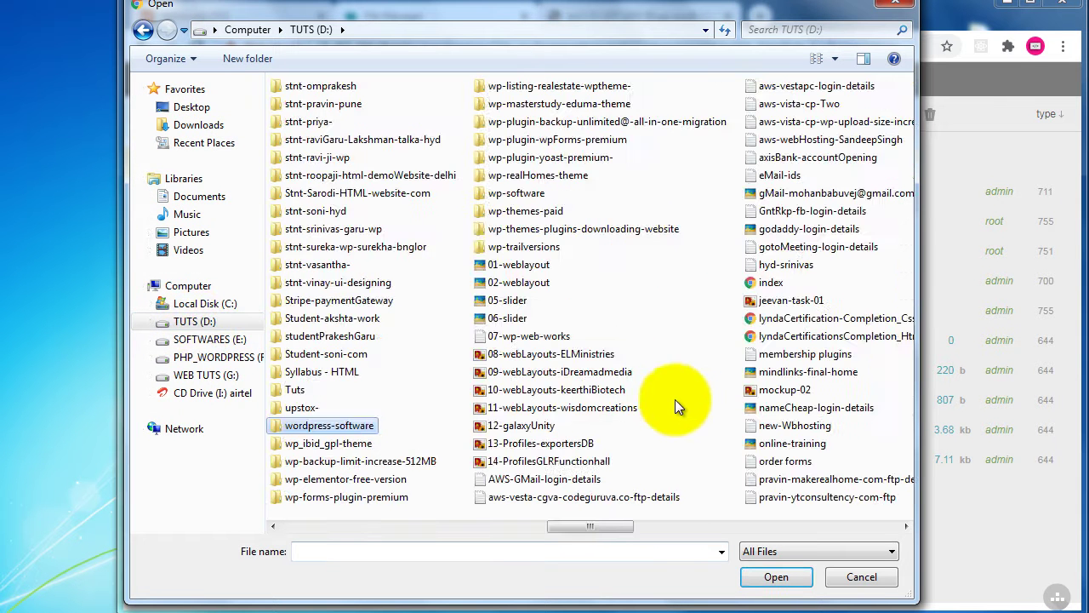
{"action": "double_click", "coordinate": [516, 193]}
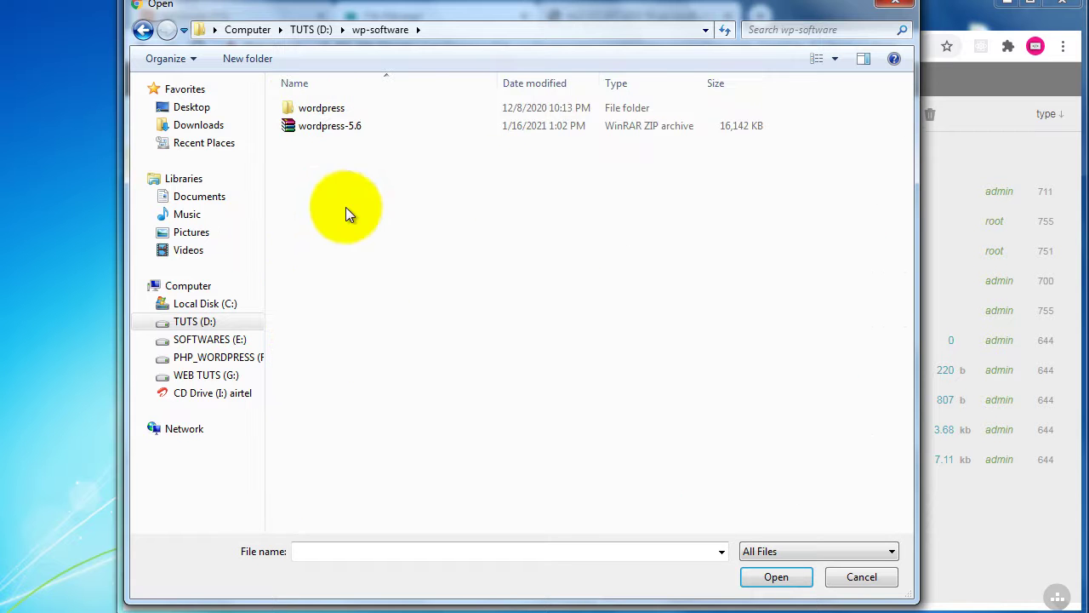
{"action": "left_click", "coordinate": [327, 132]}
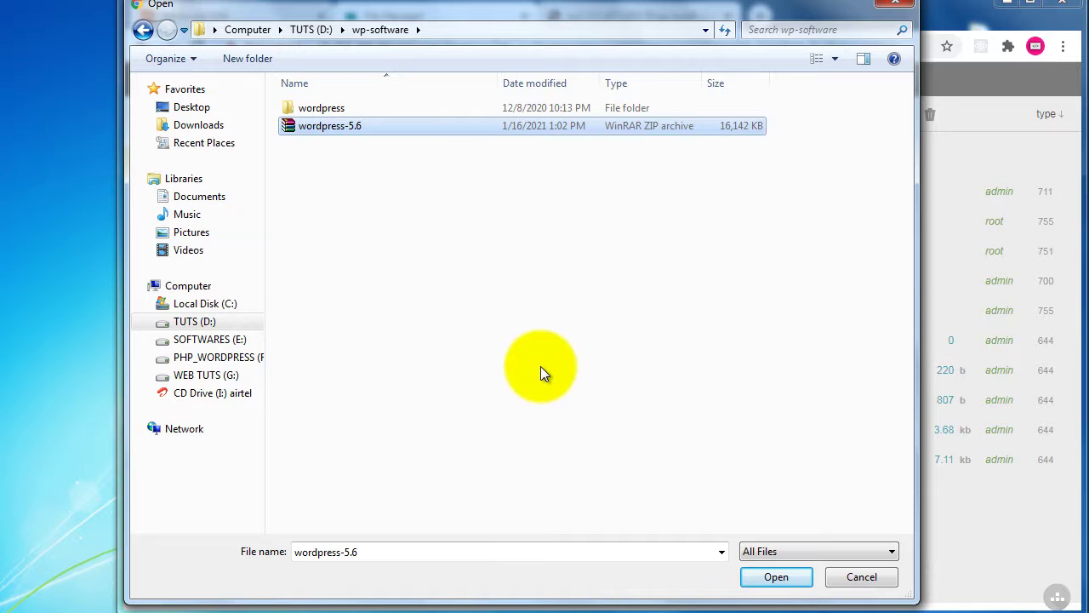
{"action": "left_click", "coordinate": [764, 582]}
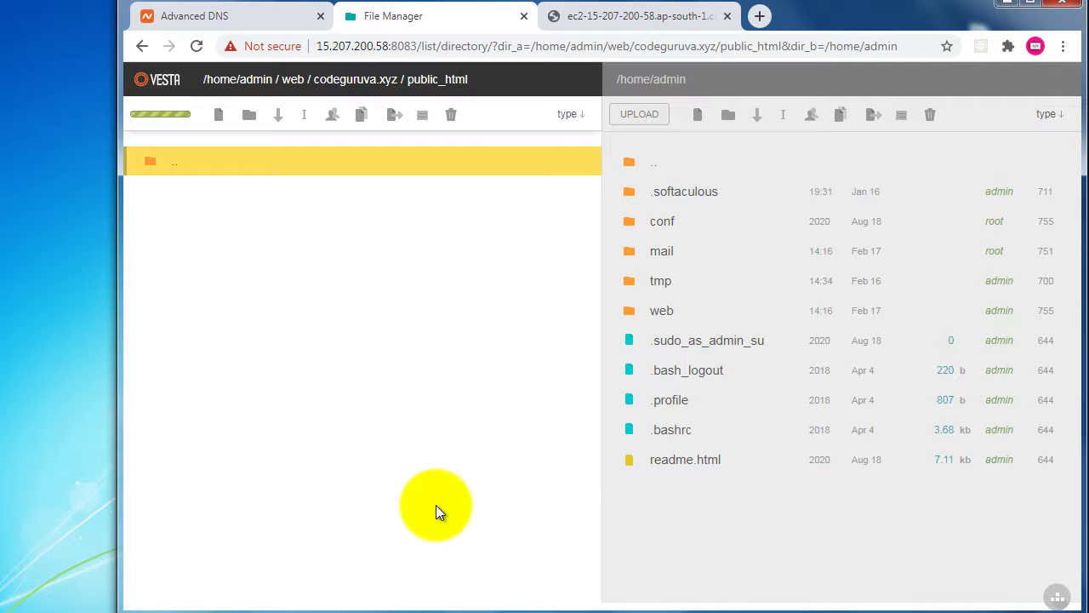
- Extract wordpress-5.6.zip into public_html, reselecting it after a no-file-selected message
{"action": "left_click", "coordinate": [146, 198]}
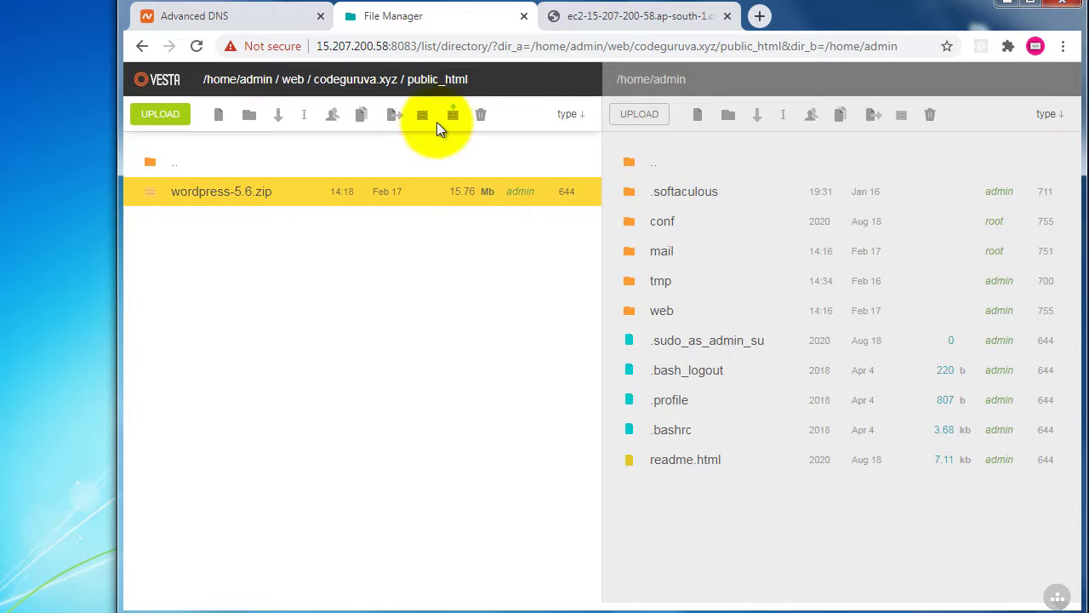
{"action": "left_click", "coordinate": [454, 119]}
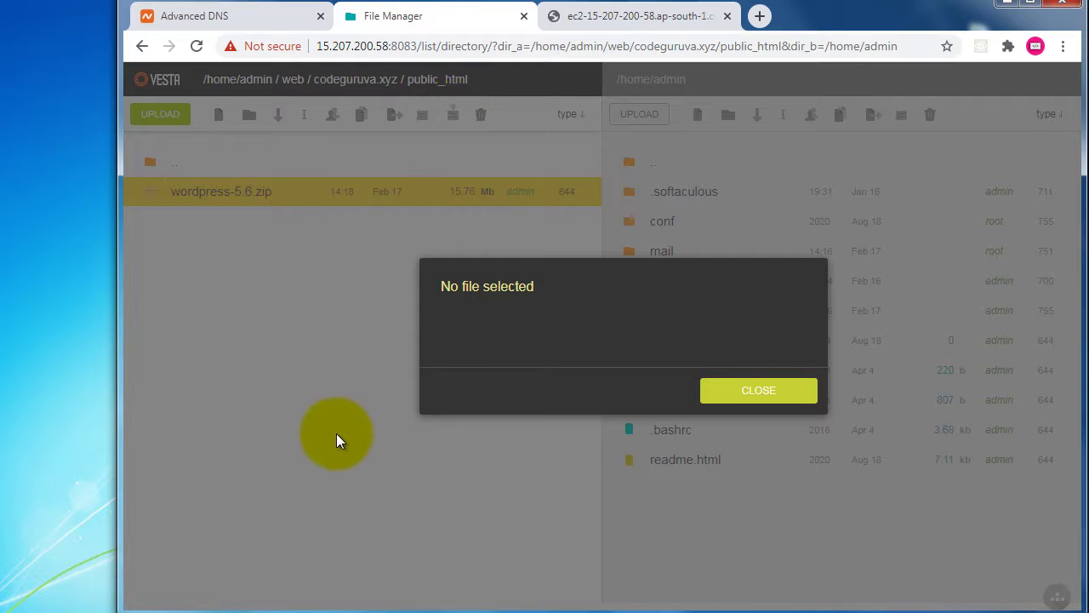
{"action": "left_click", "coordinate": [756, 394]}
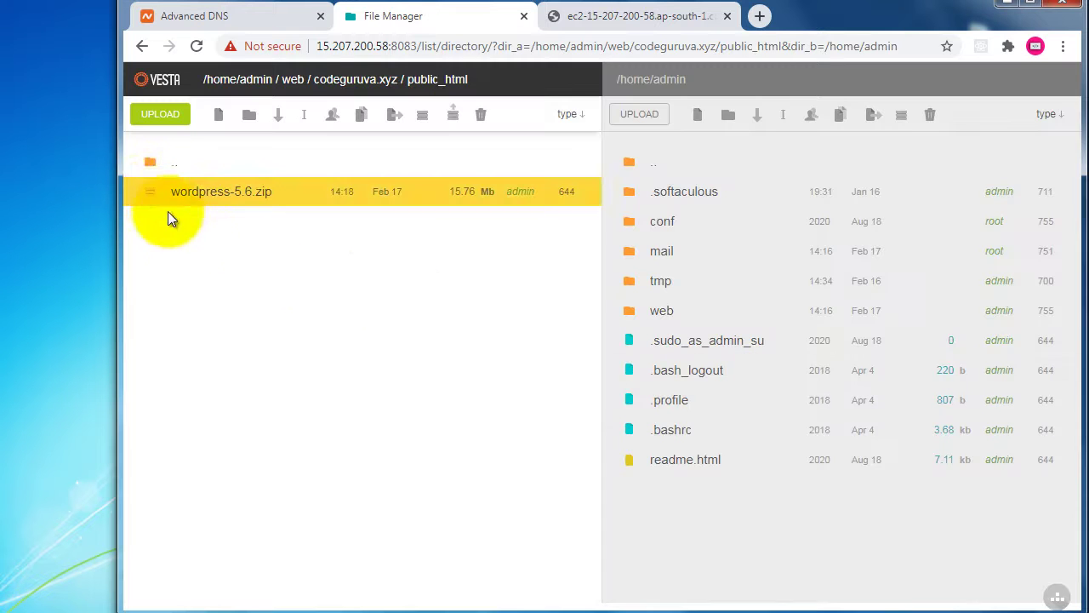
{"action": "left_click", "coordinate": [151, 198]}
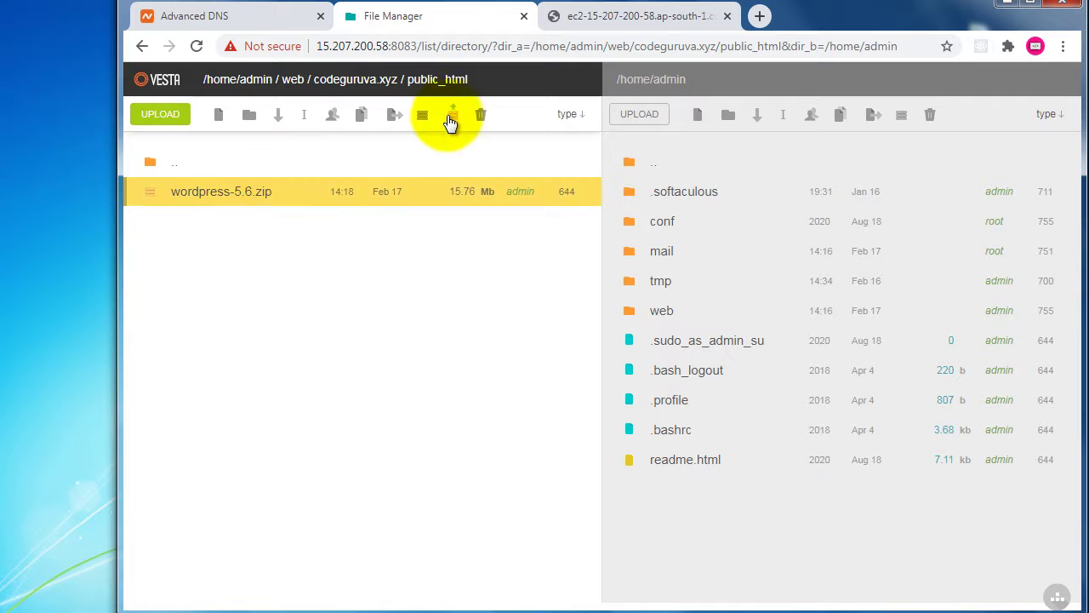
{"action": "left_click", "coordinate": [451, 117]}
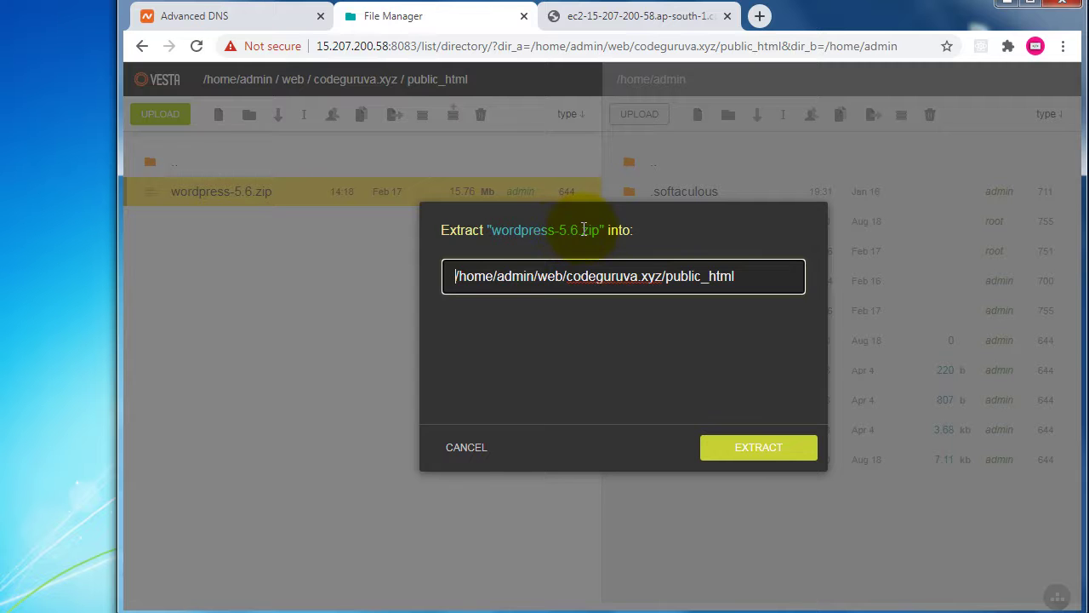
{"action": "left_click_drag", "start_coordinate": [756, 276], "coordinate": [382, 275]}
{"action": "key", "text": "ctrl+c"}
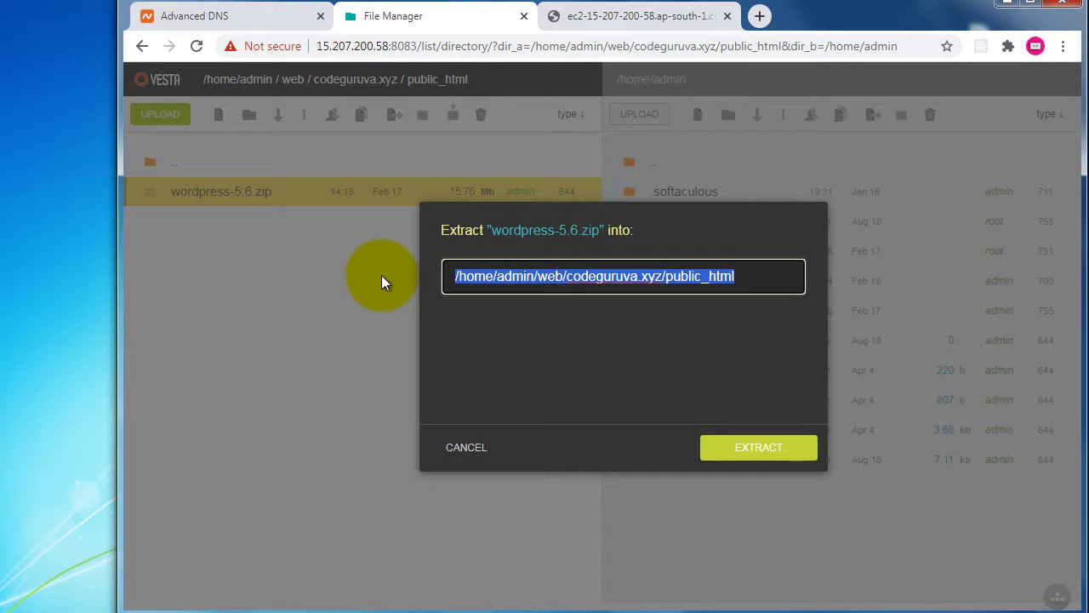
{"action": "left_click", "coordinate": [739, 453]}
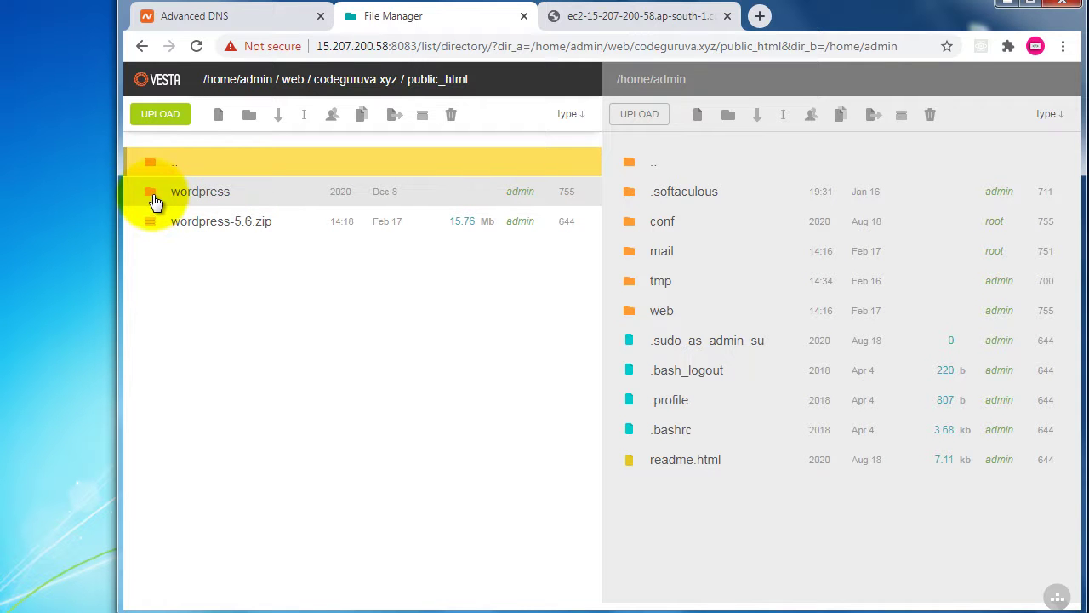
- Open the wordpress folder and select all 19 extracted items
{"action": "left_click", "coordinate": [156, 200]}
{"action": "key", "text": "Return"}
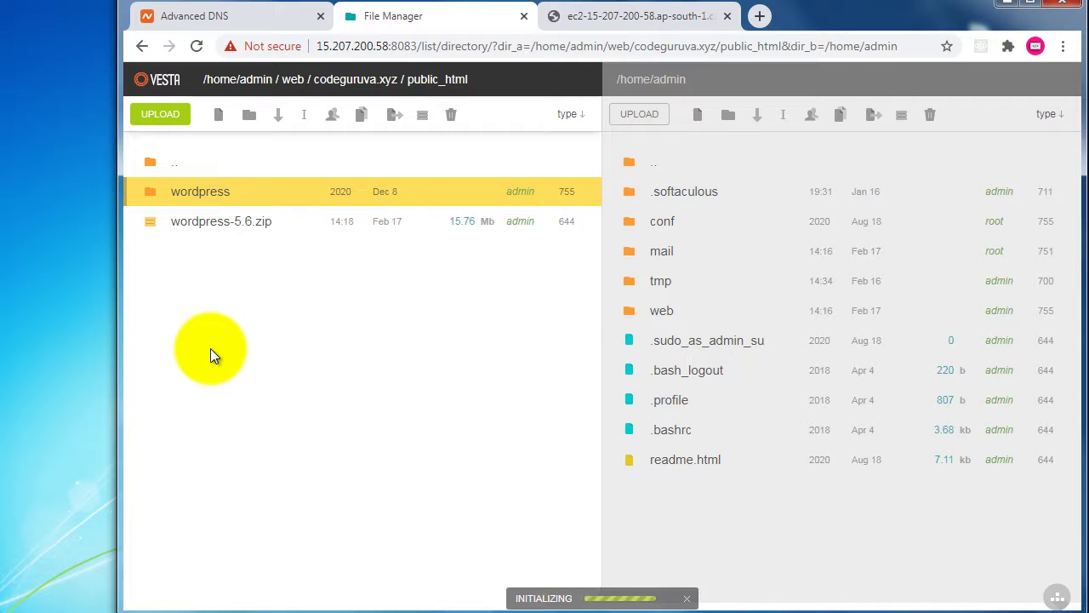
{"action": "scroll", "coordinate": [226, 384], "scroll_direction": "down", "scroll_amount": 3}
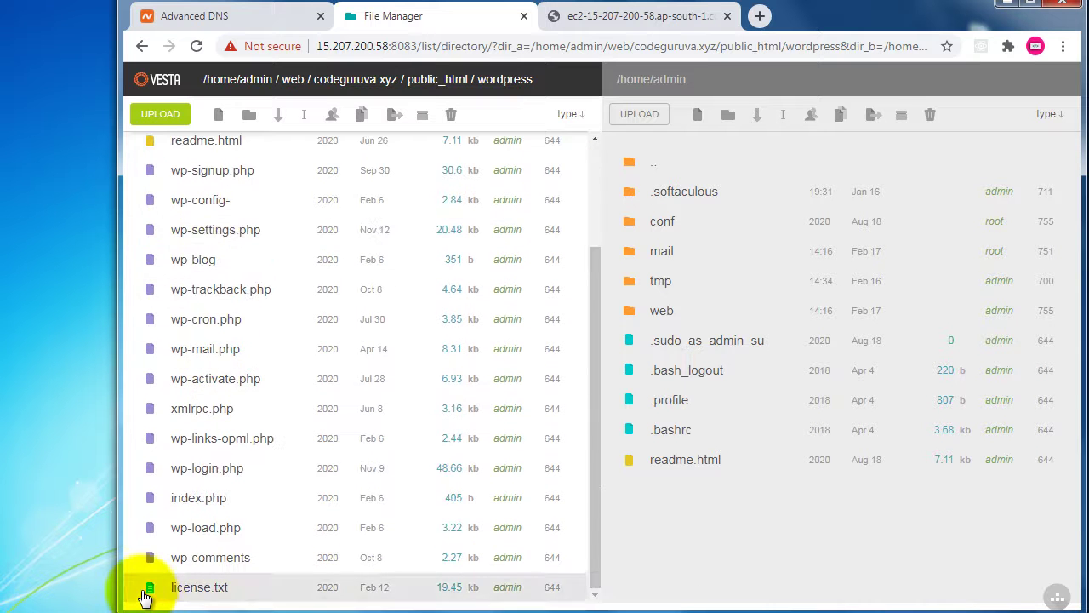
{"action": "left_click", "coordinate": [156, 595], "text": "shift"}
{"action": "scroll", "coordinate": [298, 301], "scroll_direction": "up", "scroll_amount": 3}
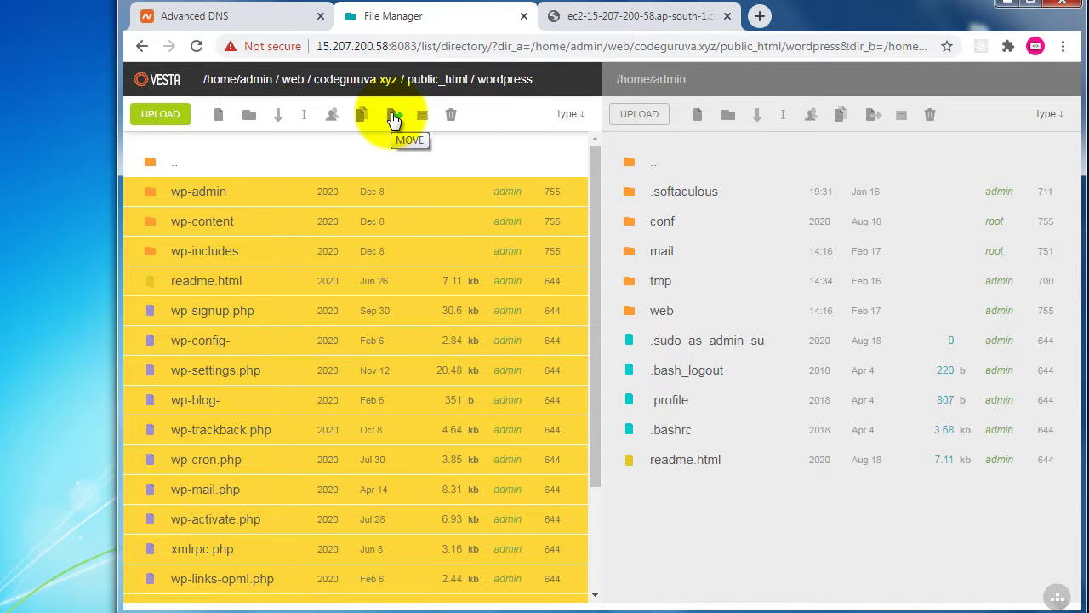
- Move the 19 items to /home/admin/web/codeguruva.xyz/public_html
{"action": "left_click", "coordinate": [394, 117]}
{"action": "left_click", "coordinate": [582, 261]}
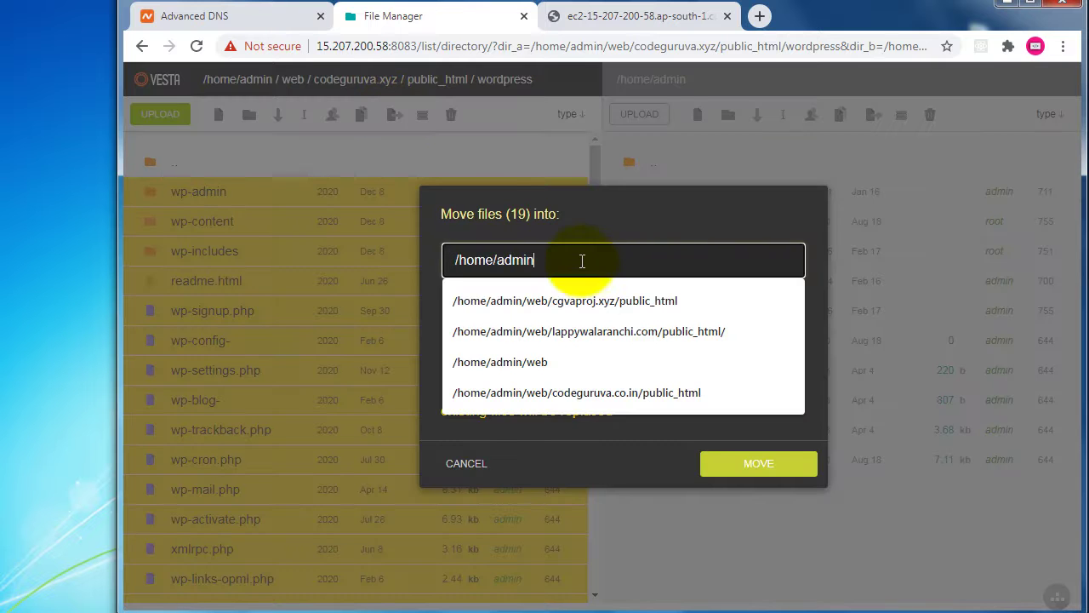
{"action": "left_click_drag", "start_coordinate": [581, 262], "coordinate": [367, 264]}
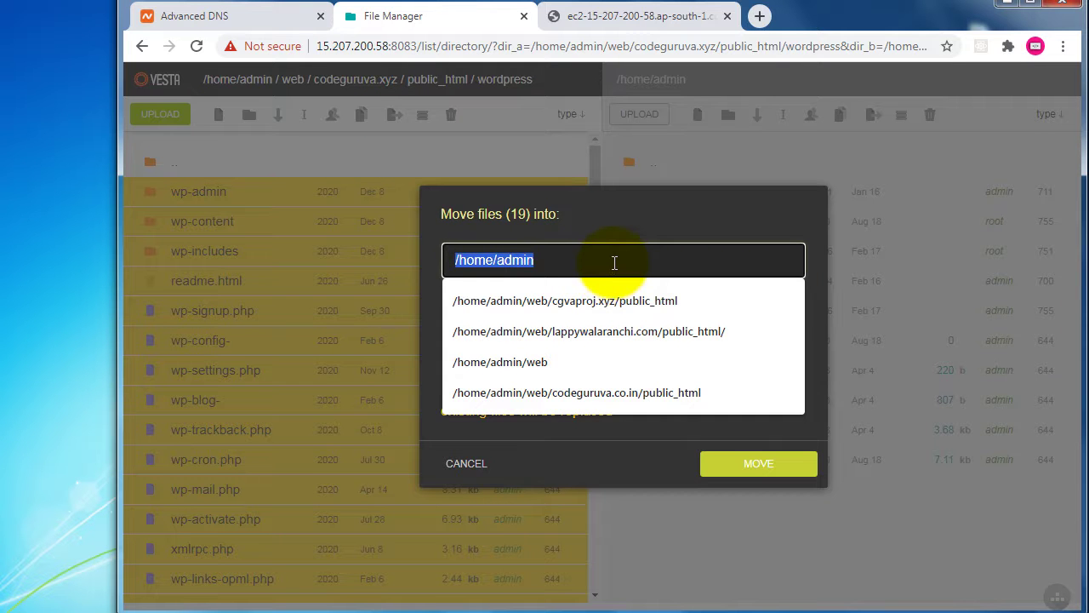
{"action": "key", "text": "ctrl+v"}
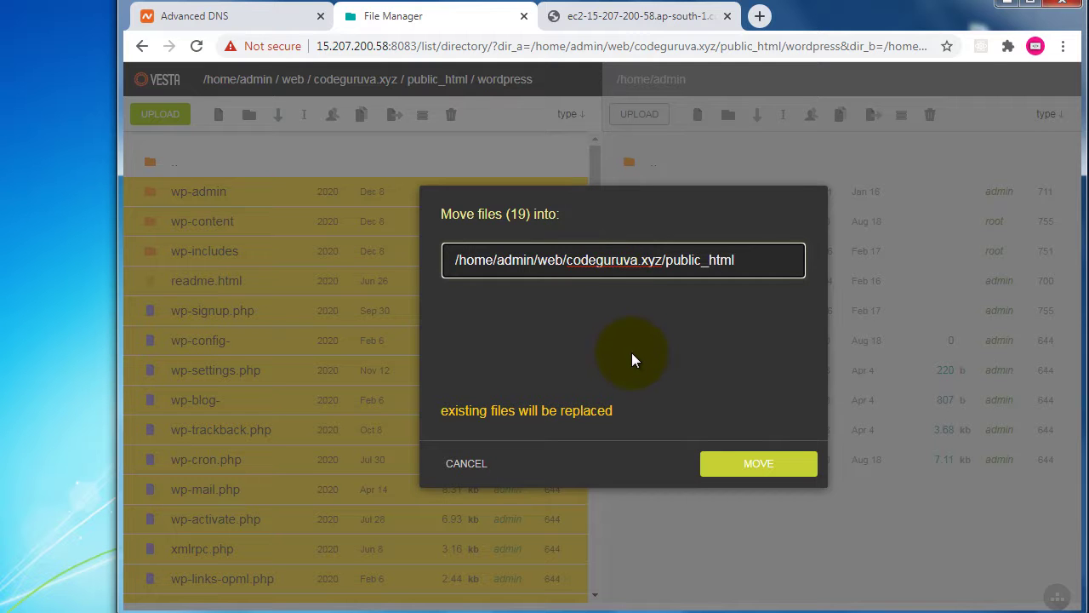
{"action": "left_click", "coordinate": [759, 467]}
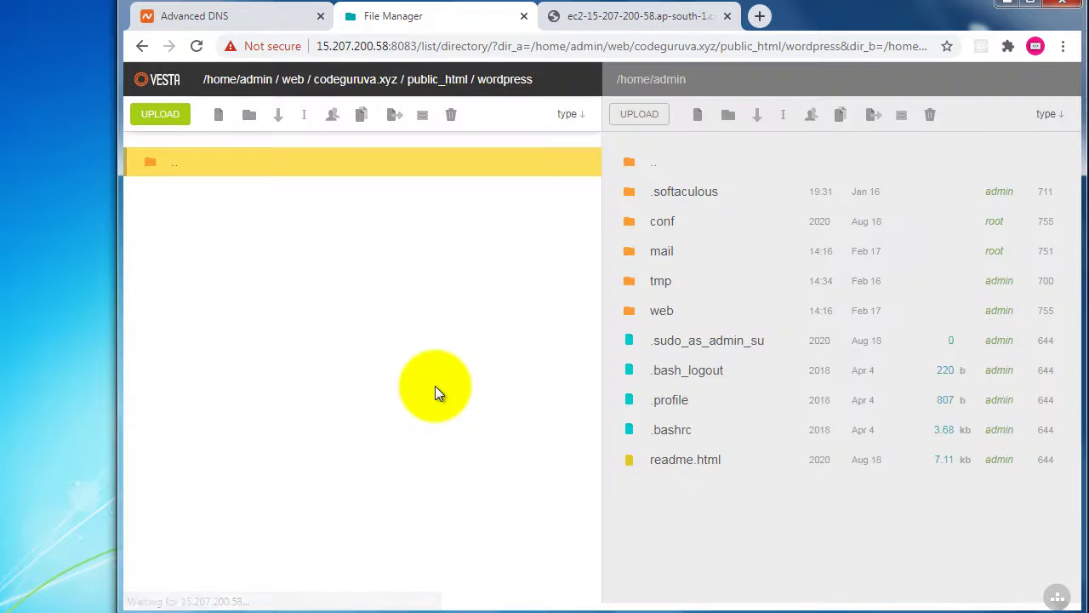
- Delete the empty wordpress folder and wordpress-5.6.zip from public_html, leaving only the WordPress files
{"action": "double_click", "coordinate": [175, 163]}
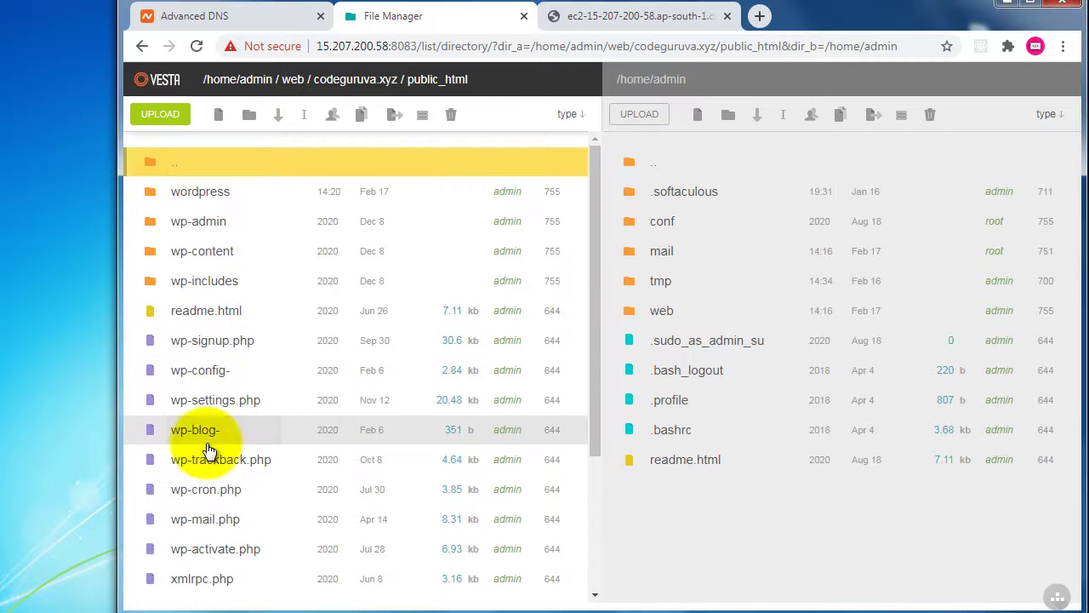
{"action": "left_click", "coordinate": [147, 201]}
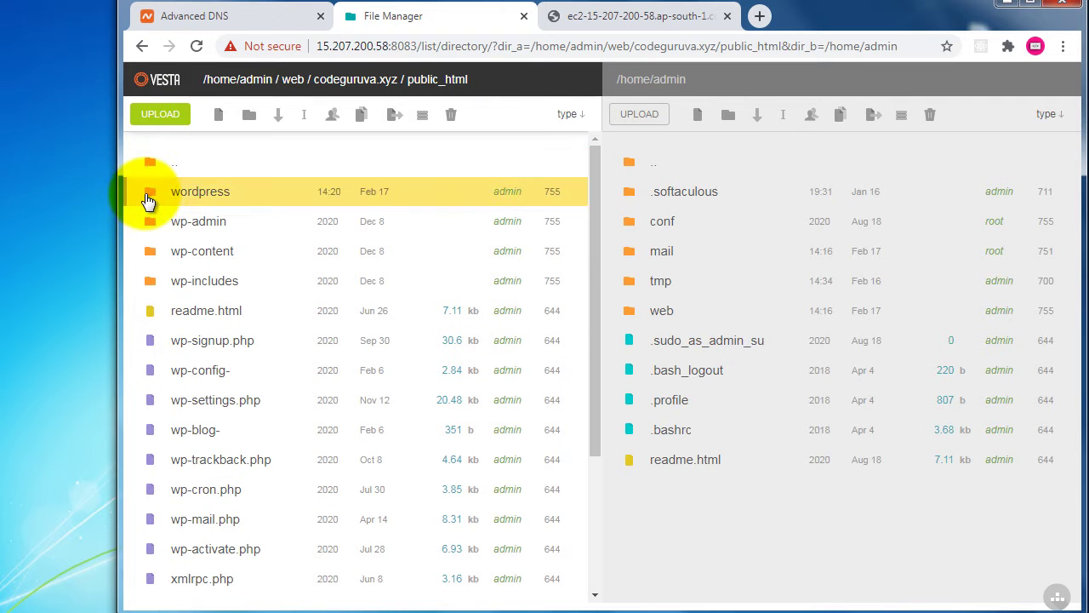
{"action": "scroll", "coordinate": [147, 201], "scroll_direction": "down", "scroll_amount": 3}
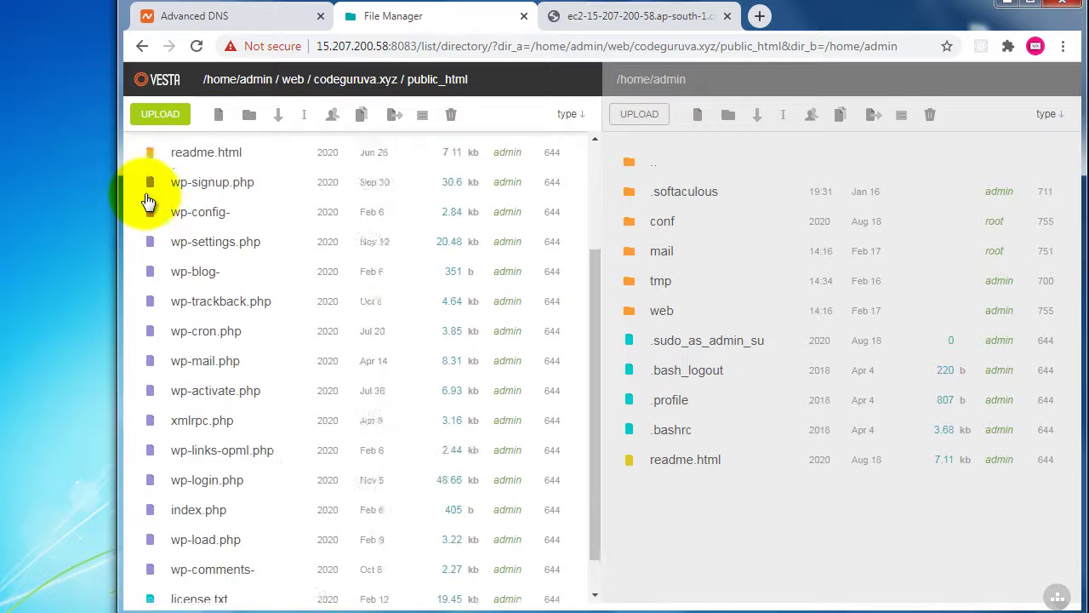
{"action": "left_click", "coordinate": [144, 595]}
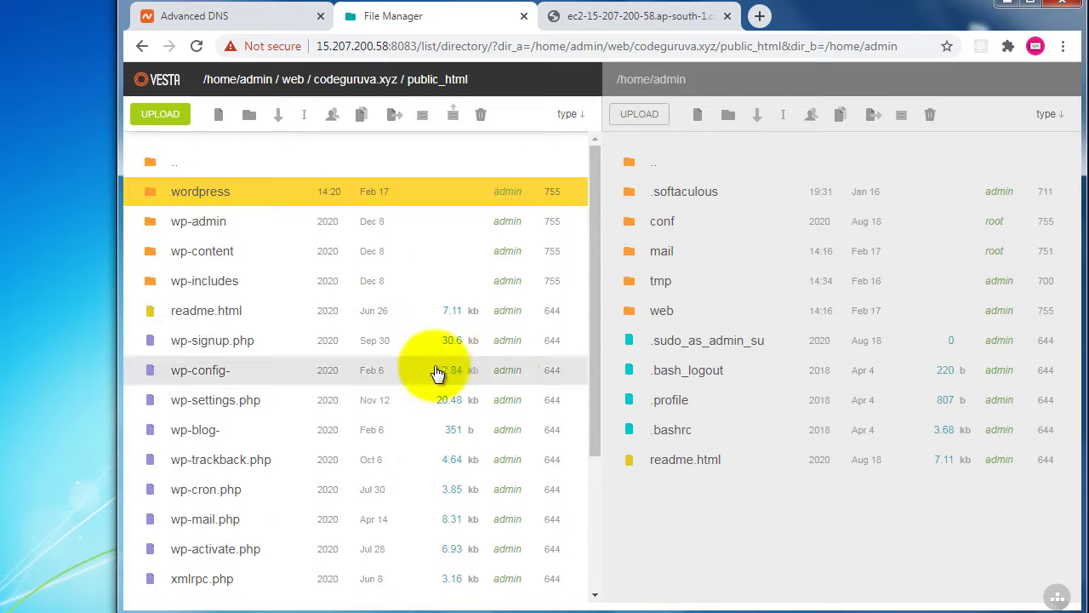
{"action": "left_click", "coordinate": [482, 119]}
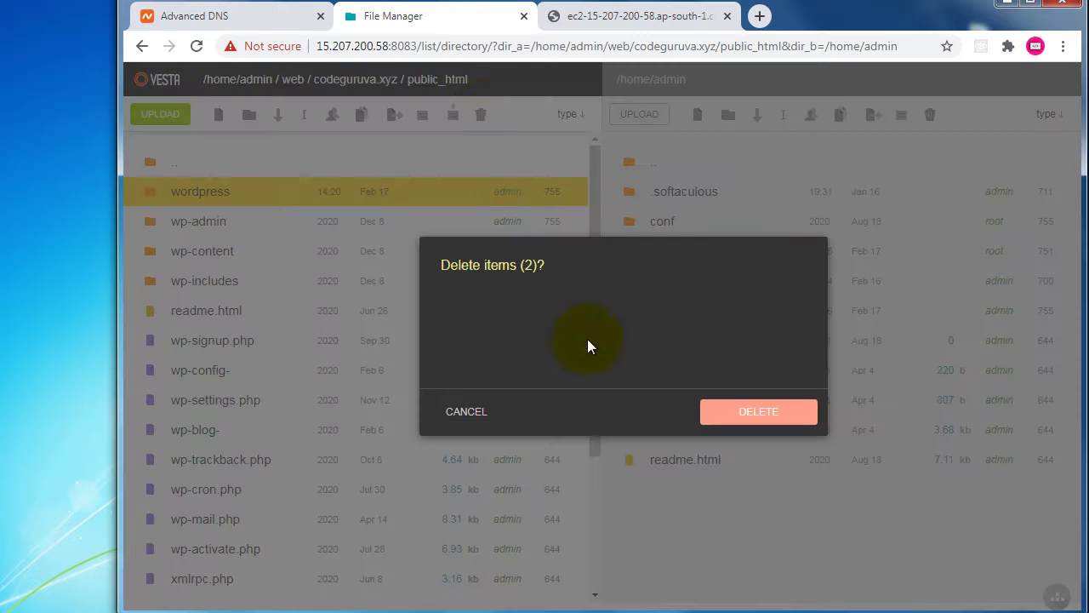
{"action": "left_click", "coordinate": [741, 415]}
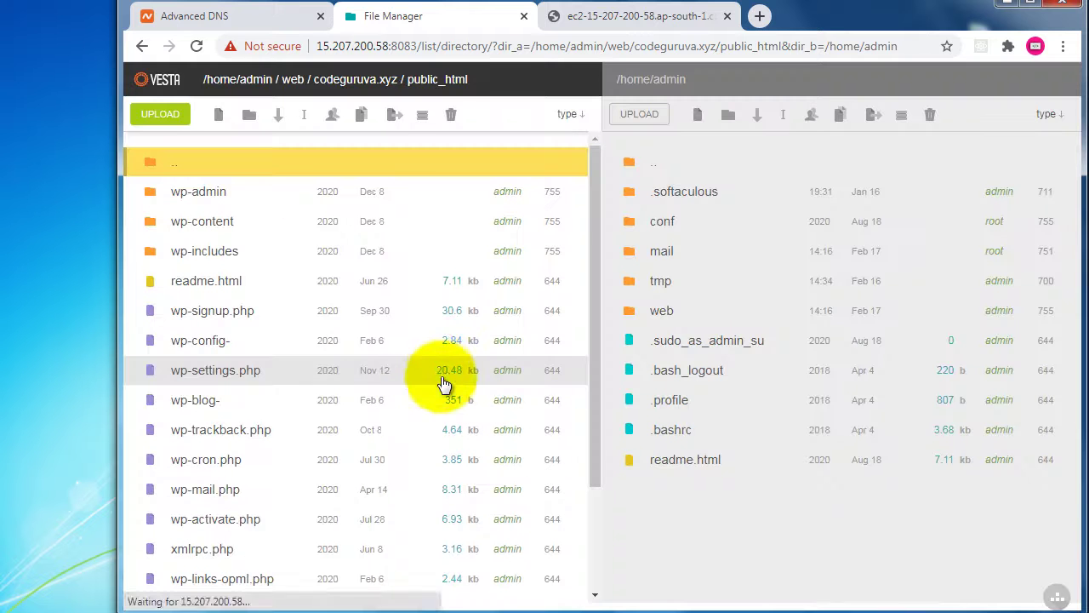
{"action": "scroll", "coordinate": [280, 289], "scroll_direction": "down", "scroll_amount": 3}
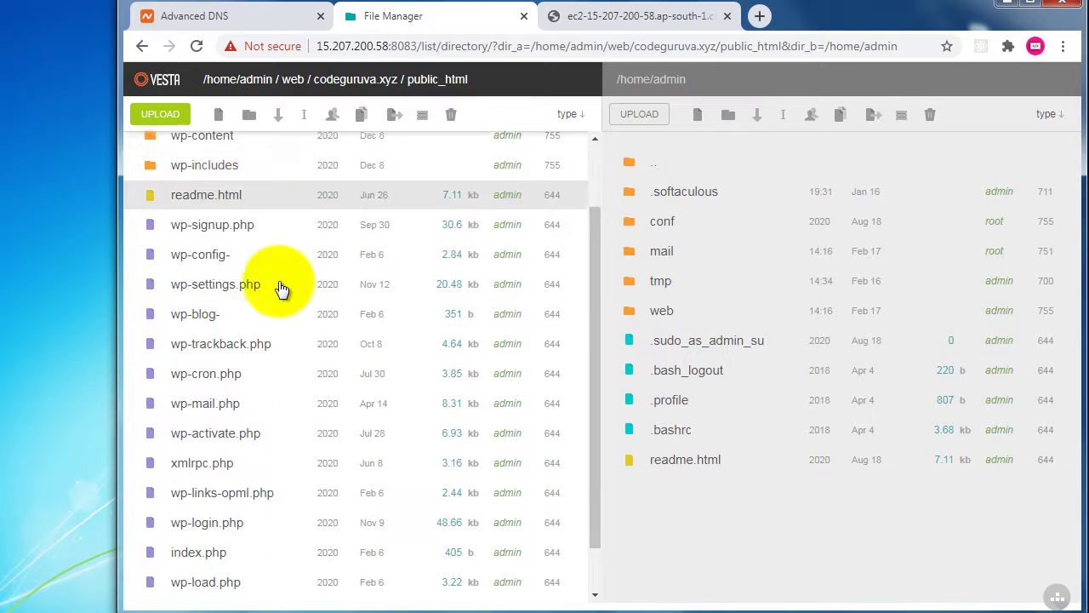
{"action": "scroll", "coordinate": [281, 290], "scroll_direction": "up", "scroll_amount": 3}
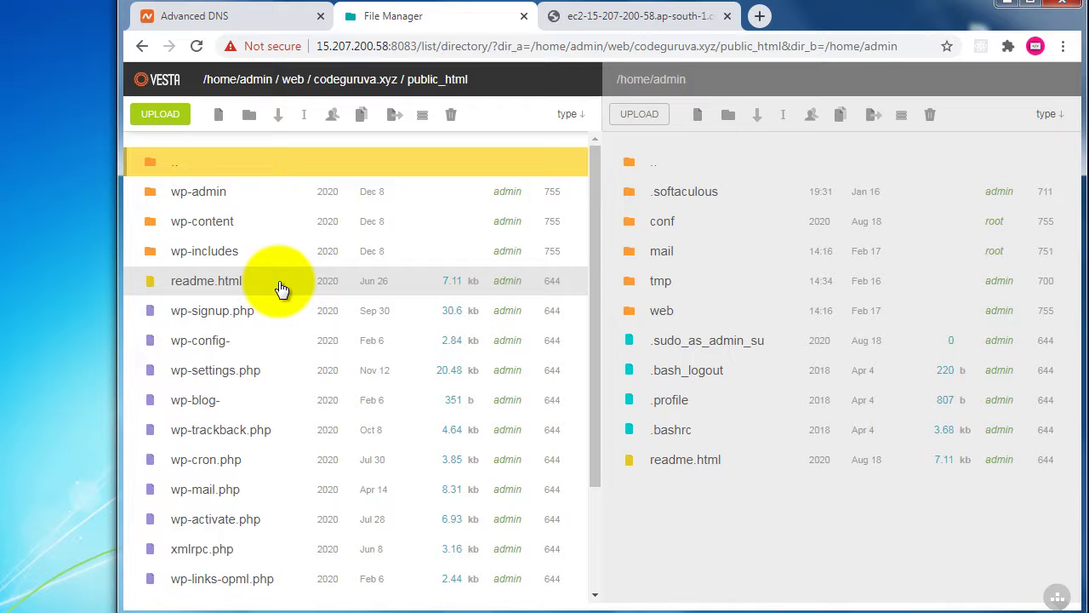
{"action": "scroll", "coordinate": [281, 289], "scroll_direction": "down", "scroll_amount": 3}
{"action": "scroll", "coordinate": [281, 289], "scroll_direction": "up", "scroll_amount": 3}
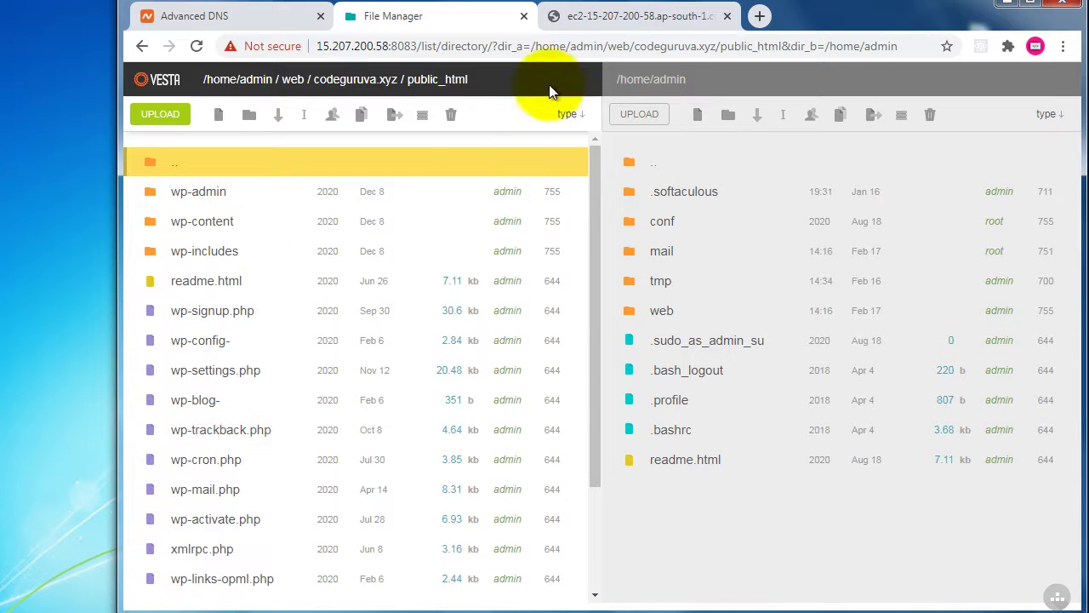
- Reload codeguruva.xyz to start the WordPress installer and continue with English (United States)
{"action": "left_click", "coordinate": [595, 13]}
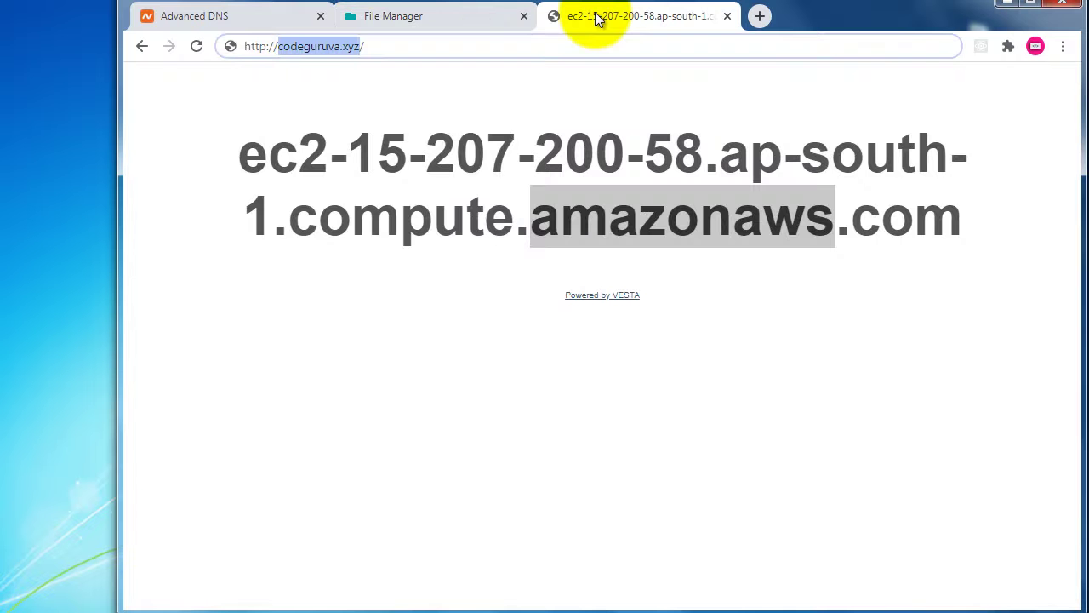
{"action": "left_click", "coordinate": [383, 49]}
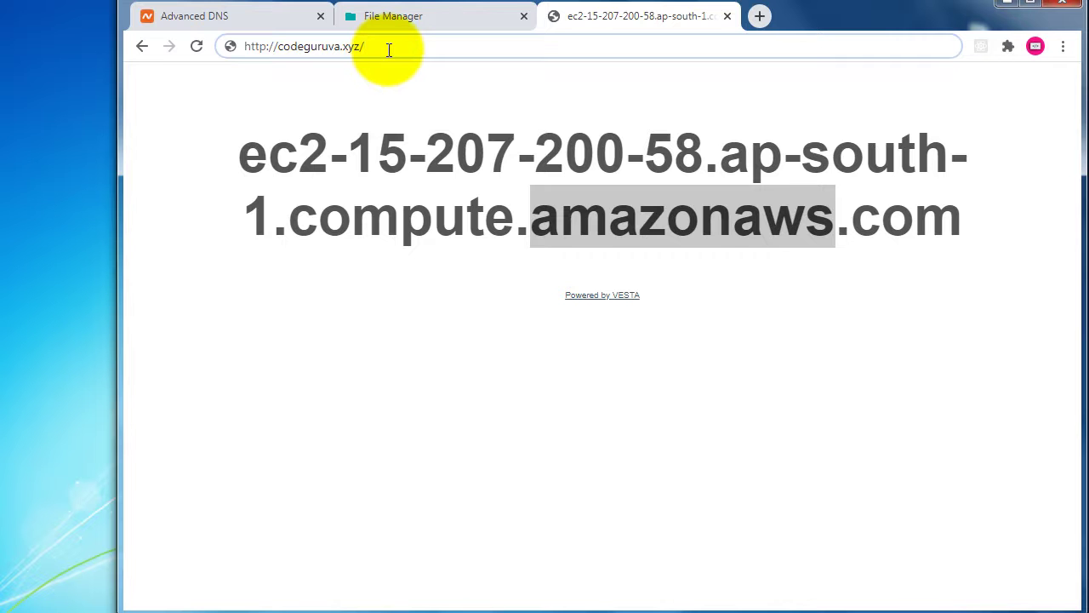
{"action": "key", "text": "Return"}
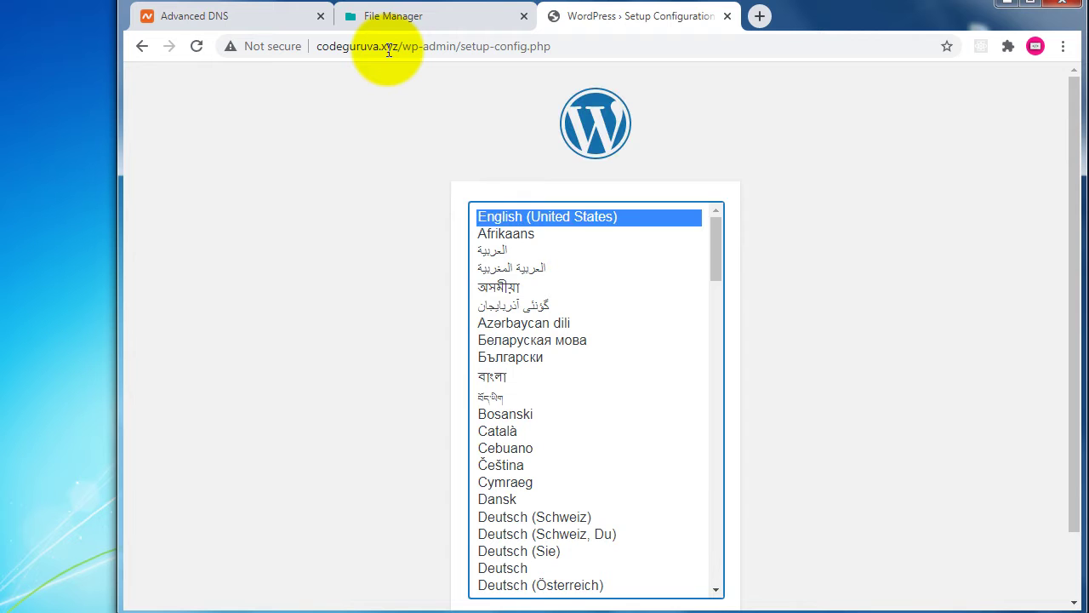
{"action": "left_click", "coordinate": [345, 188]}
{"action": "scroll", "coordinate": [344, 188], "scroll_direction": "down", "scroll_amount": 1}
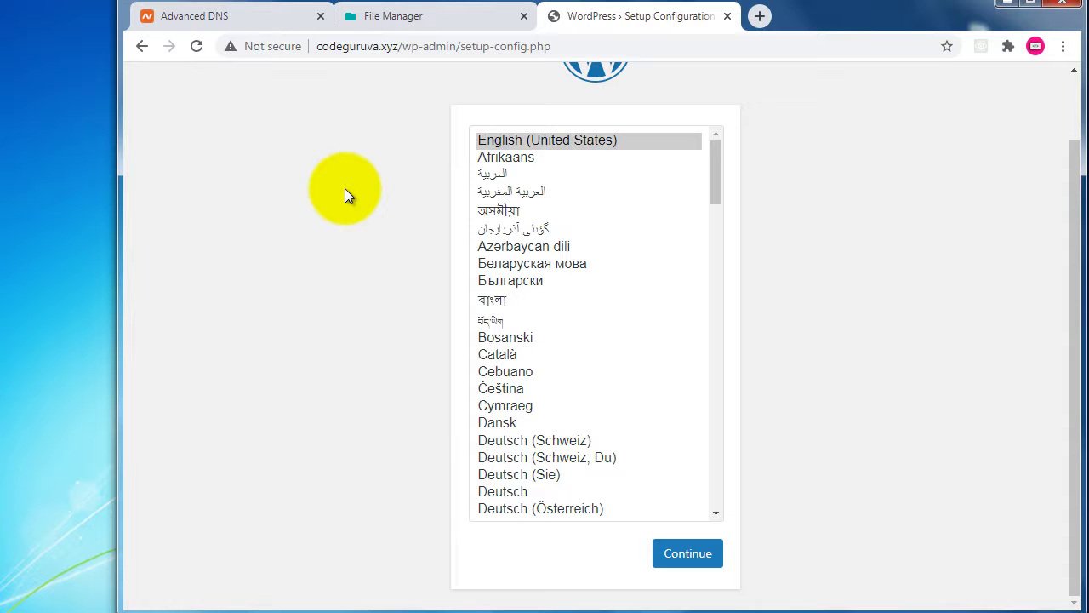
{"action": "left_click", "coordinate": [693, 557]}
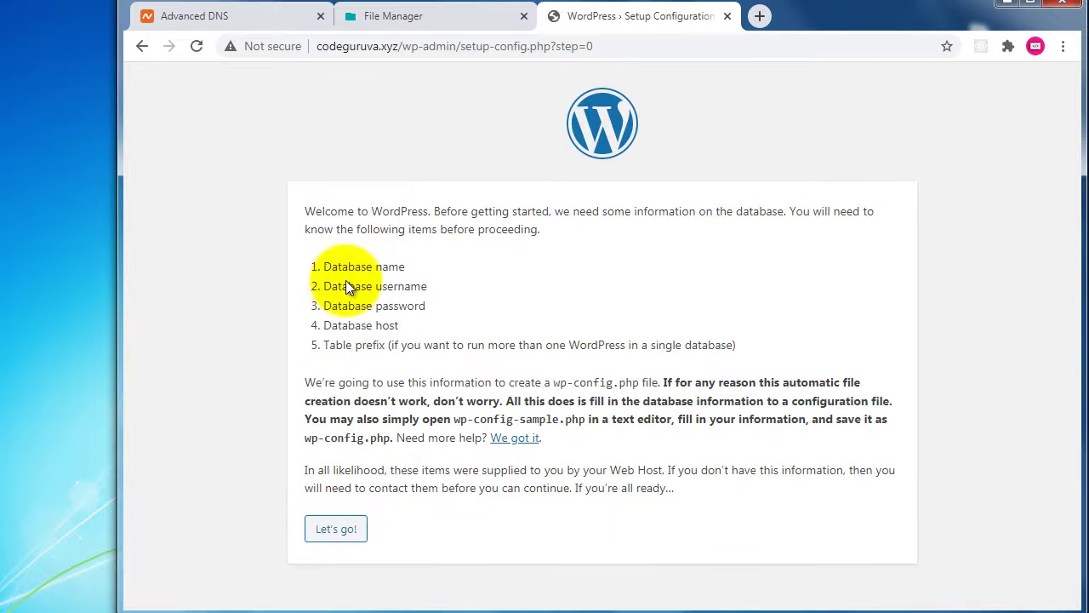
- Point out the required database details and proceed to WordPress's database connection form
{"action": "left_click_drag", "start_coordinate": [323, 266], "coordinate": [414, 351]}
{"action": "left_click", "coordinate": [197, 401]}
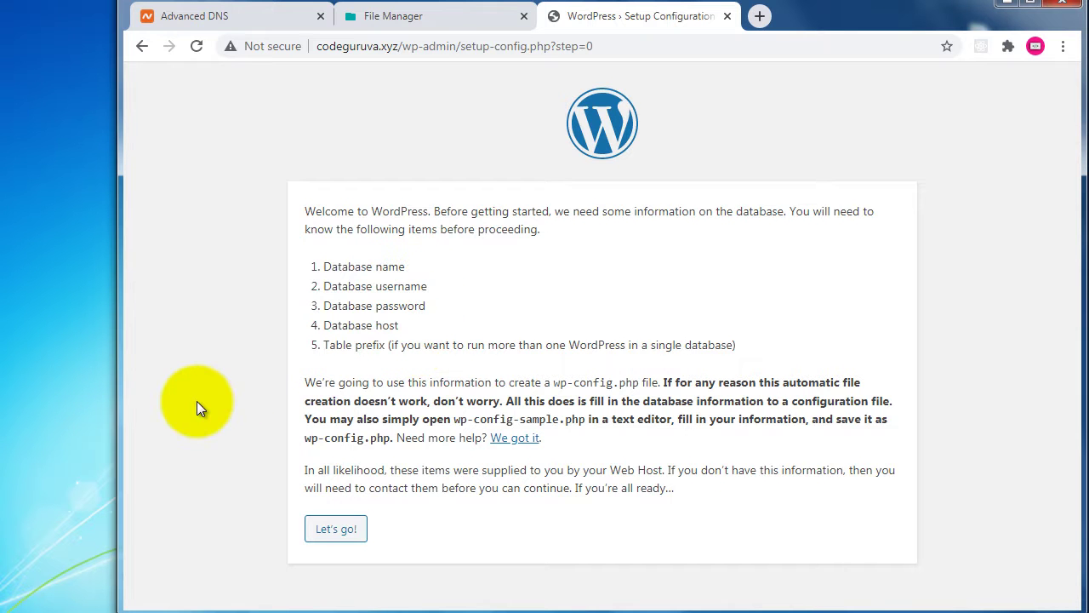
{"action": "left_click", "coordinate": [351, 531]}
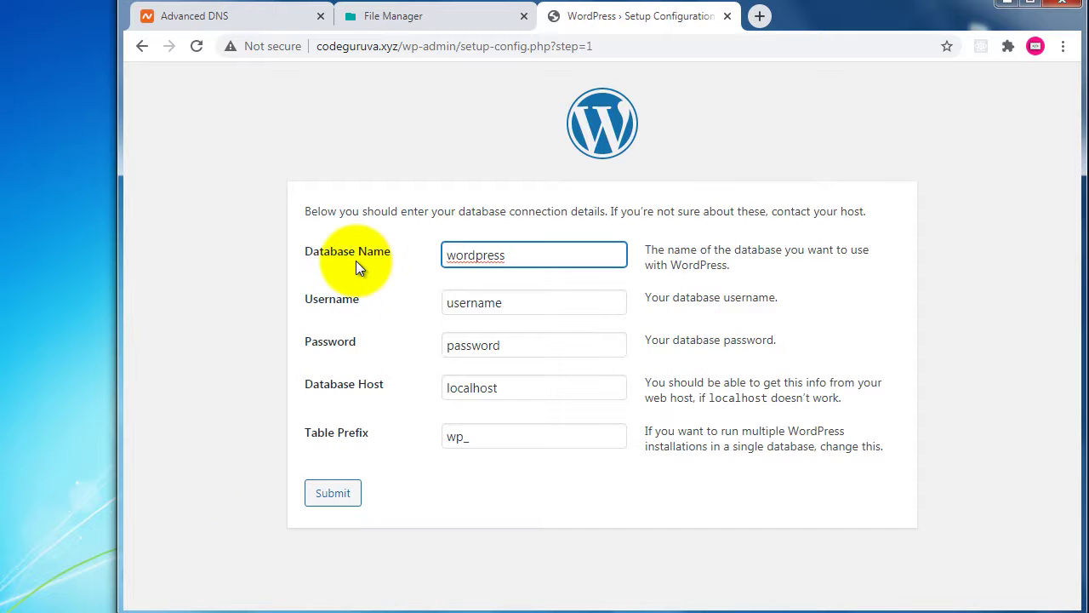
{"action": "left_click", "coordinate": [397, 20]}
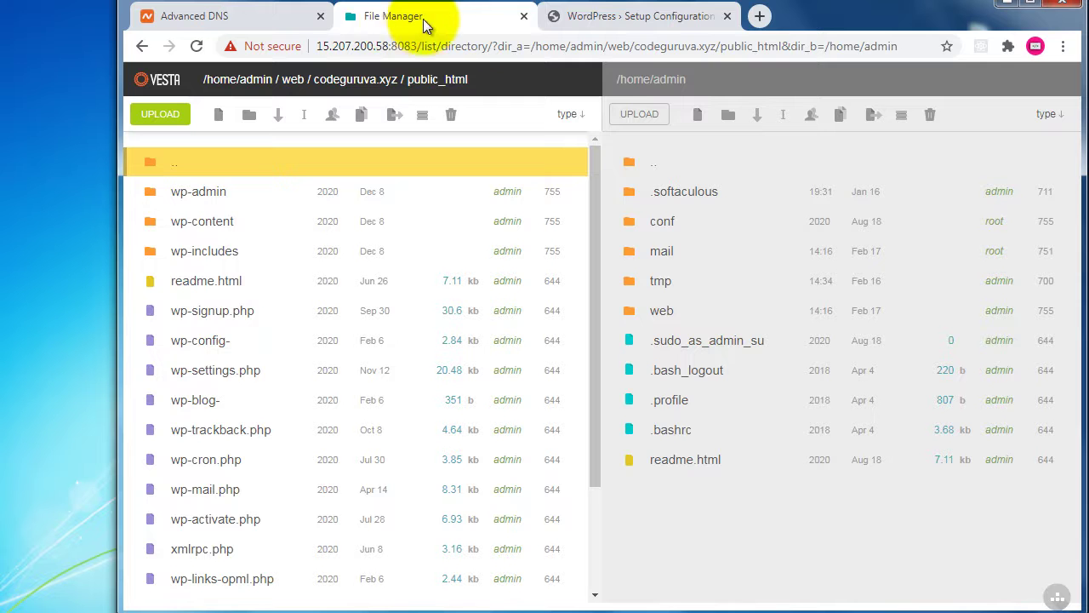
- Return to Vesta's File Manager, then go to the user overview's database list
{"action": "left_click", "coordinate": [593, 22]}
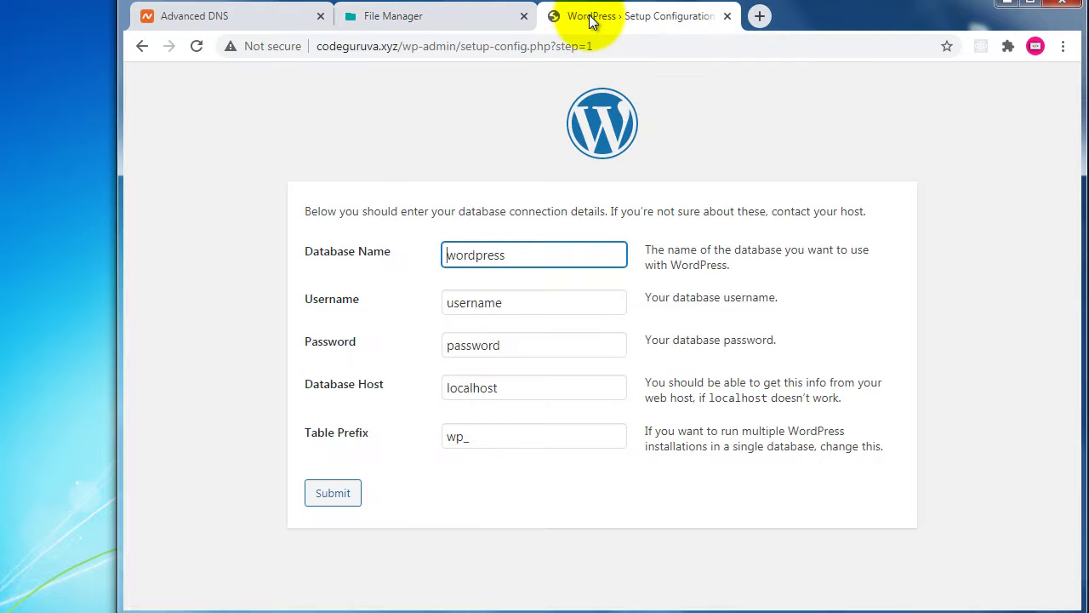
{"action": "left_click", "coordinate": [428, 18]}
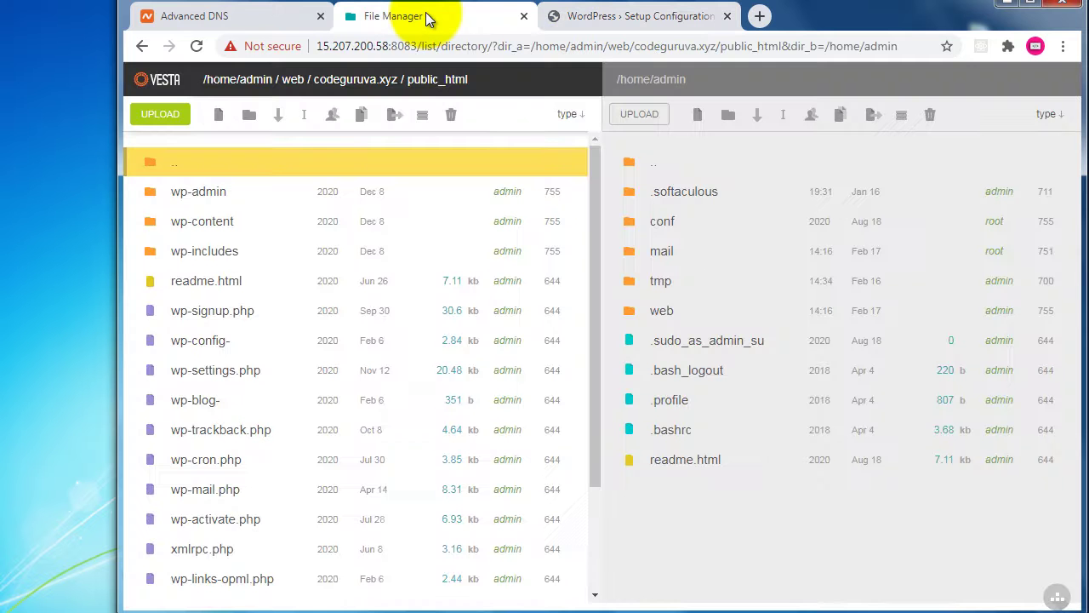
{"action": "left_click", "coordinate": [182, 86]}
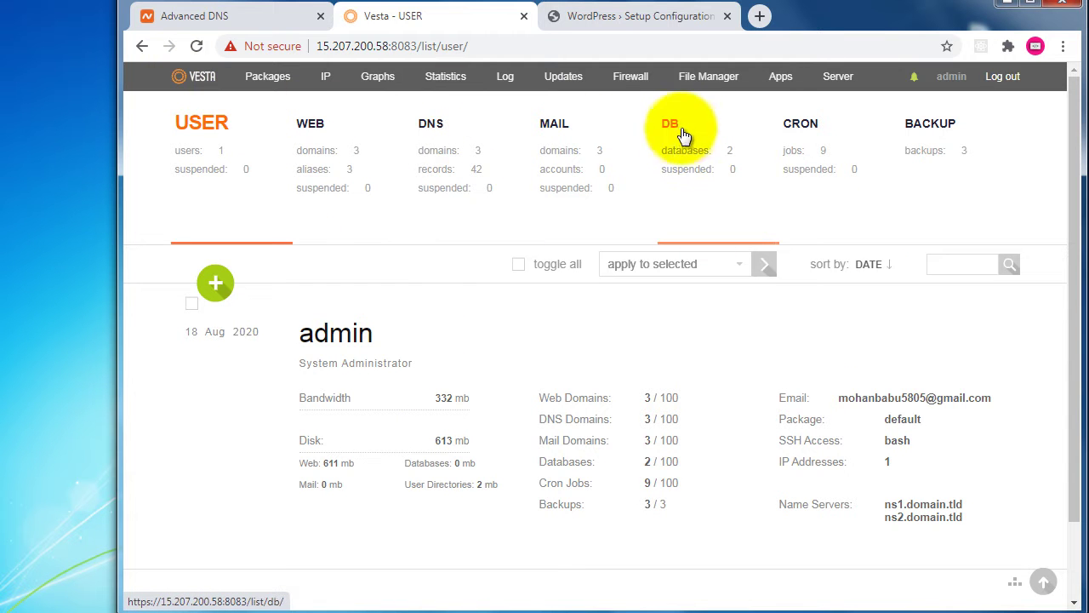
{"action": "left_click", "coordinate": [678, 132]}
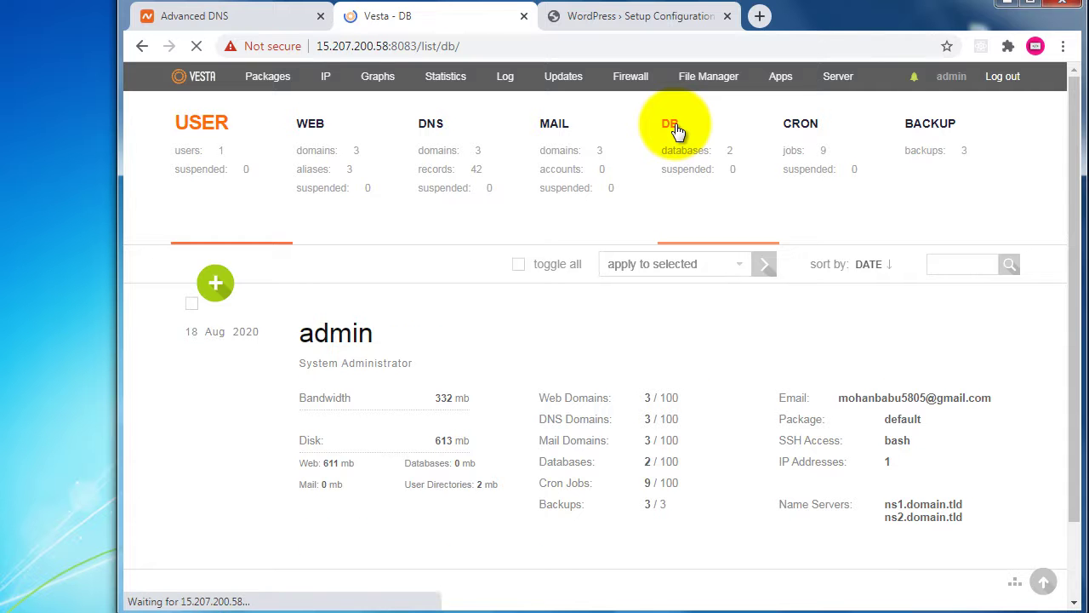
- Recheck WordPress's database form, then bring up Vesta's Adding Database form
{"action": "scroll", "coordinate": [656, 364], "scroll_direction": "down", "scroll_amount": 2}
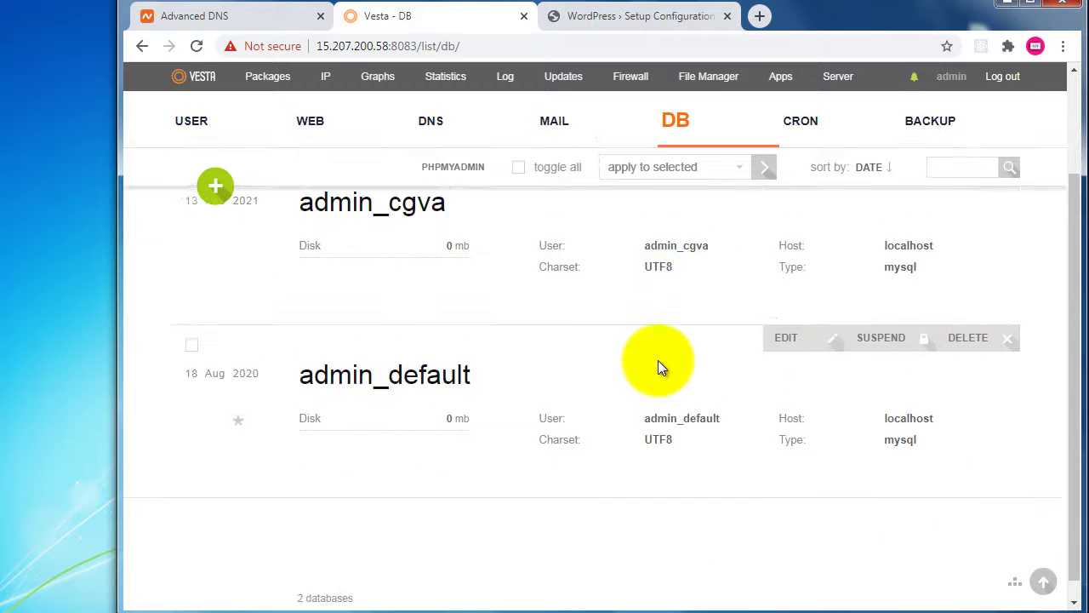
{"action": "scroll", "coordinate": [658, 360], "scroll_direction": "up", "scroll_amount": 2}
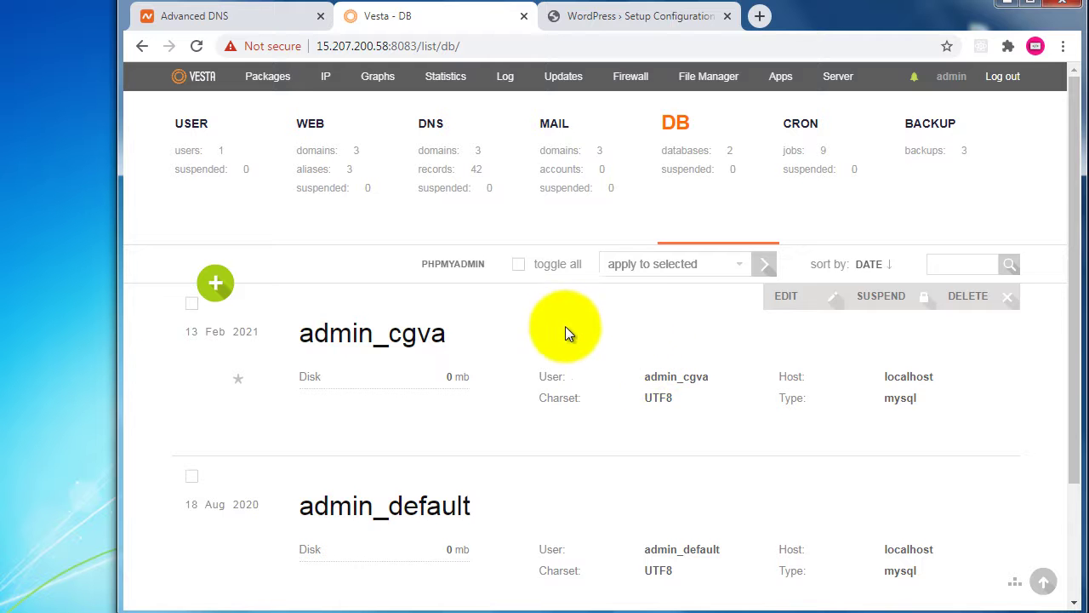
{"action": "left_click", "coordinate": [618, 16]}
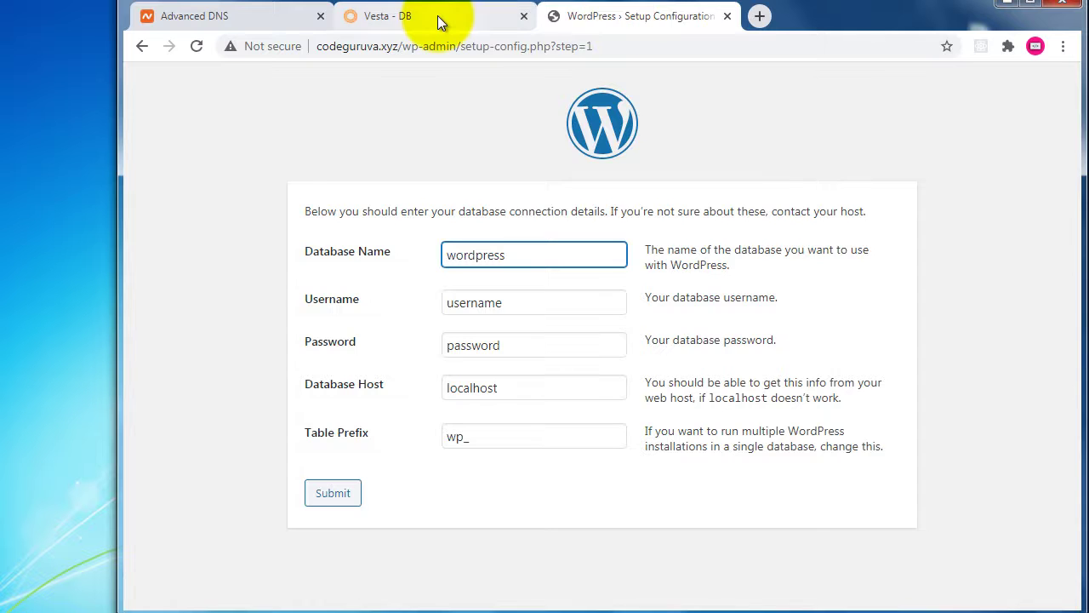
{"action": "left_click", "coordinate": [437, 15]}
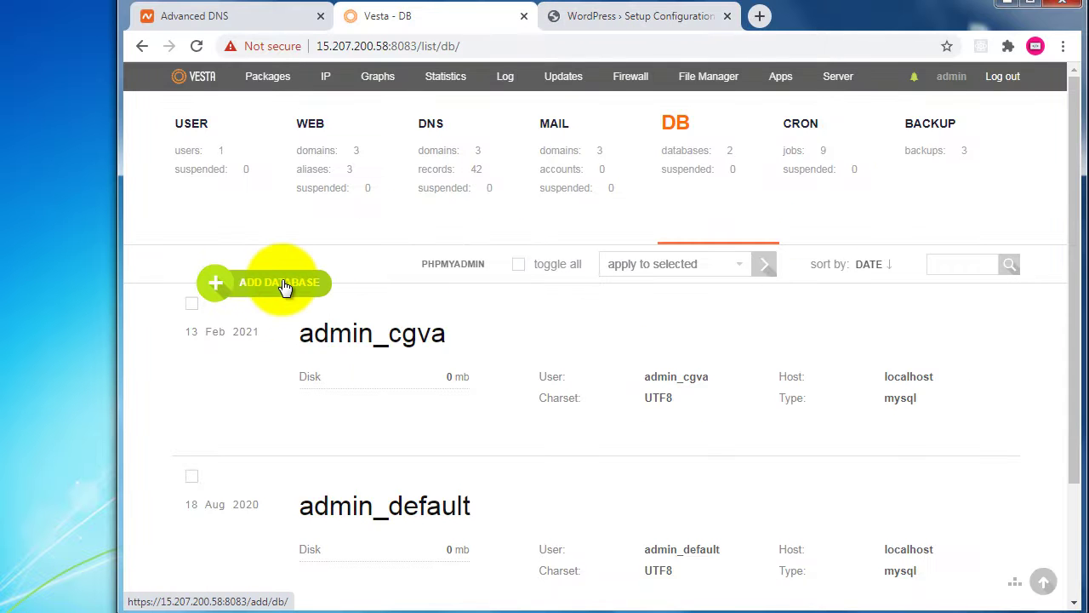
{"action": "left_click", "coordinate": [309, 289]}
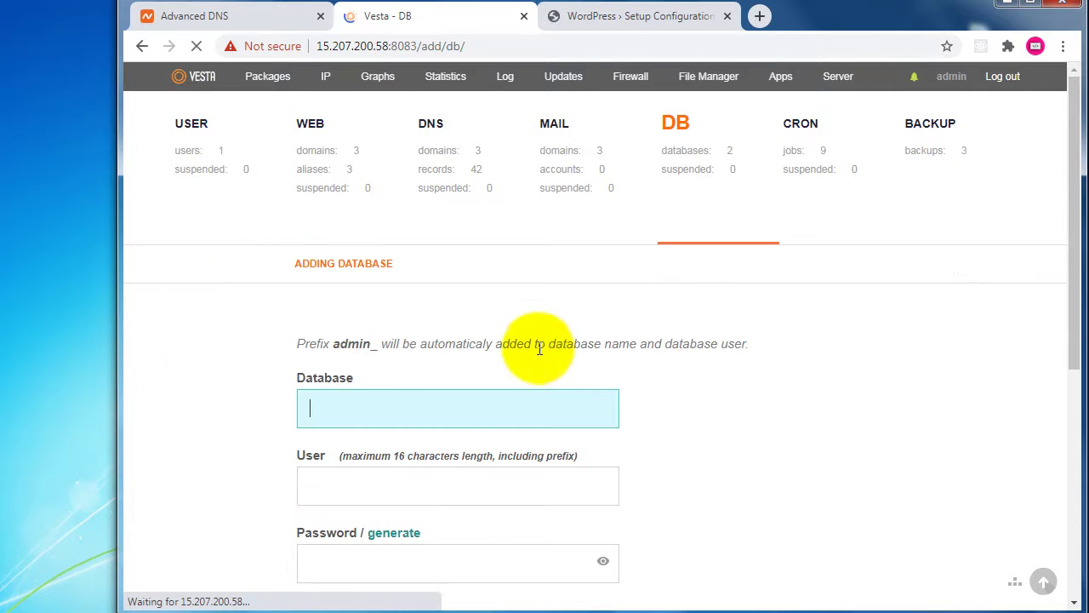
{"action": "scroll", "coordinate": [618, 339], "scroll_direction": "down", "scroll_amount": 1}
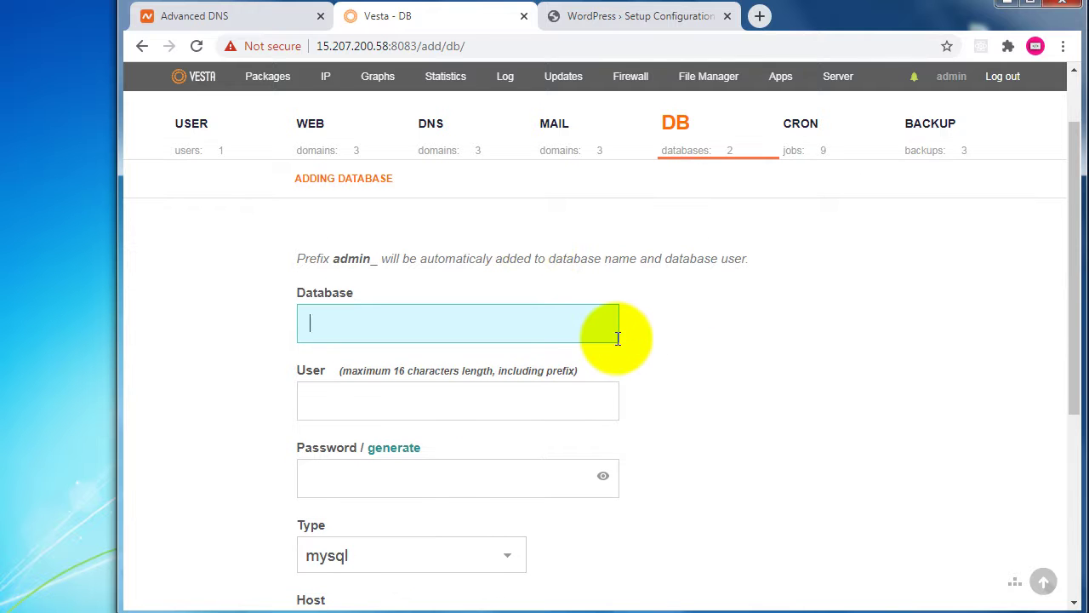
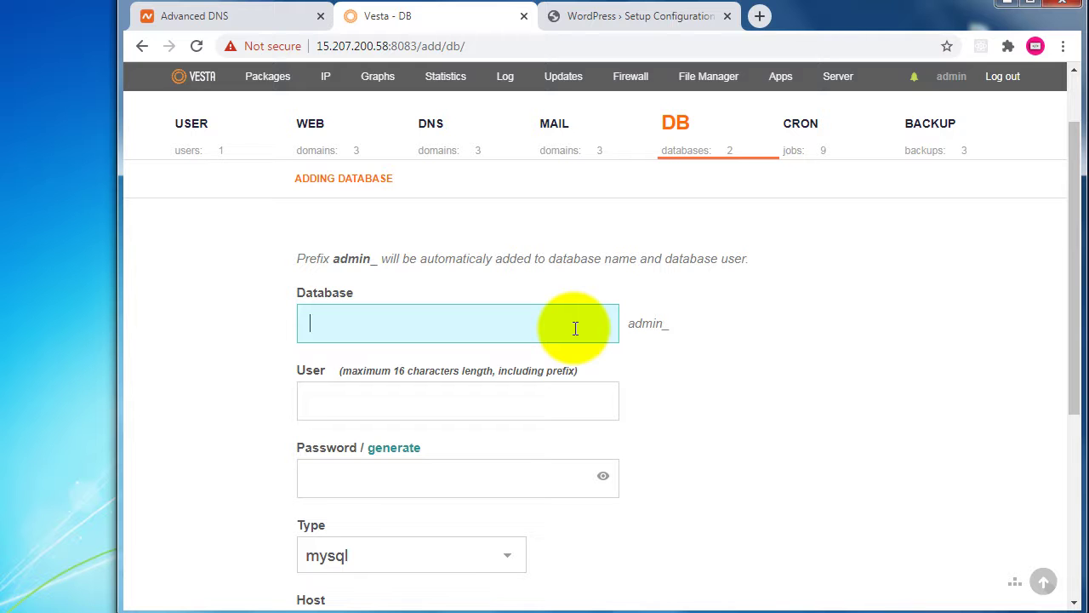
- Enter college as database name and user, and generate a random password
{"action": "type", "text": "co"}
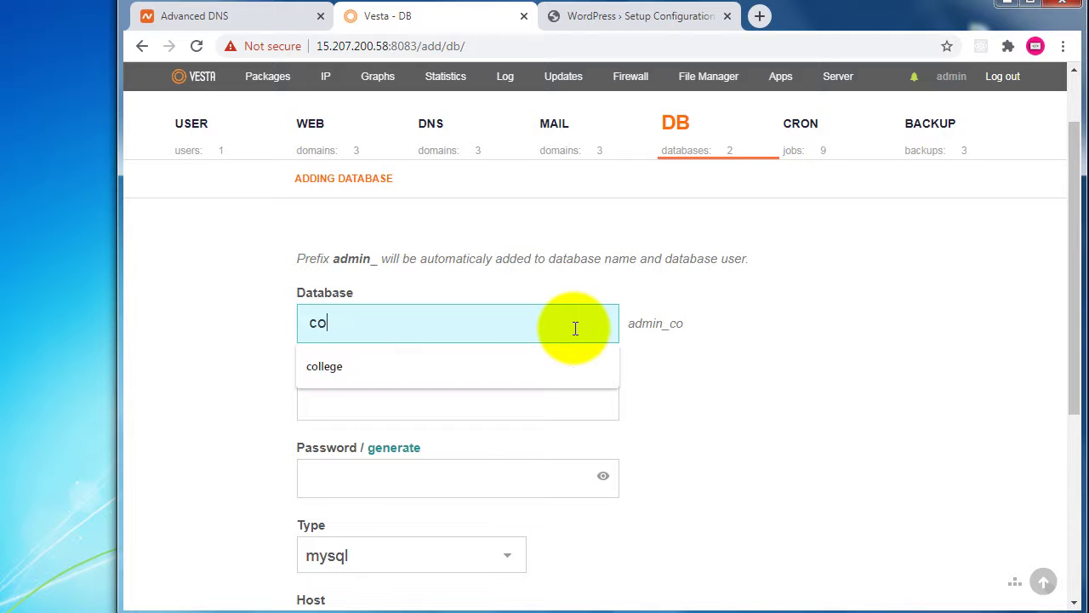
{"action": "type", "text": "lle"}
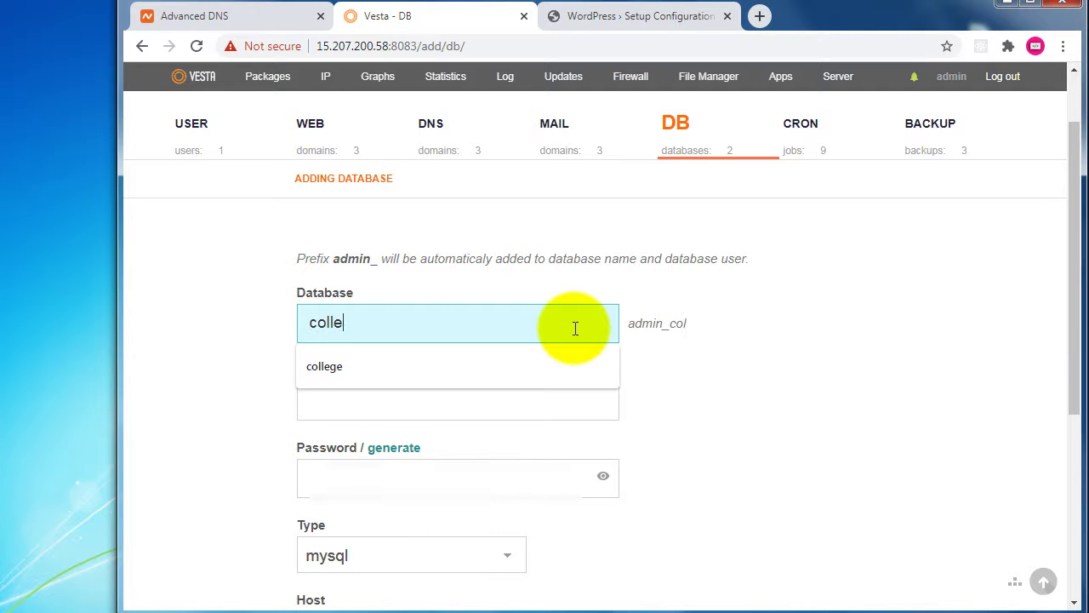
{"action": "type", "text": "ge"}
{"action": "key", "text": "Tab"}
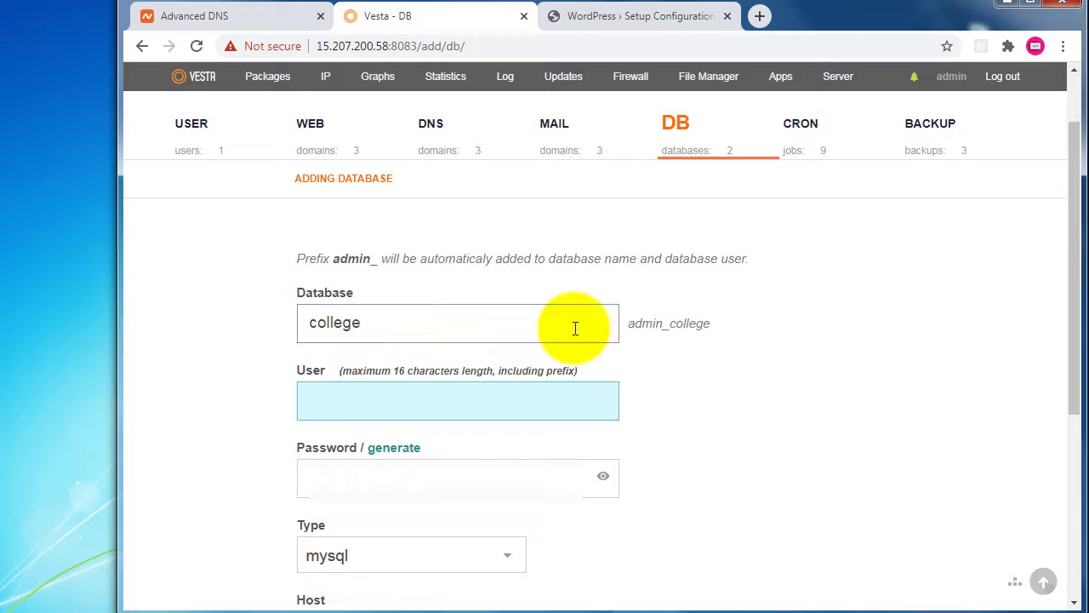
{"action": "type", "text": "college"}
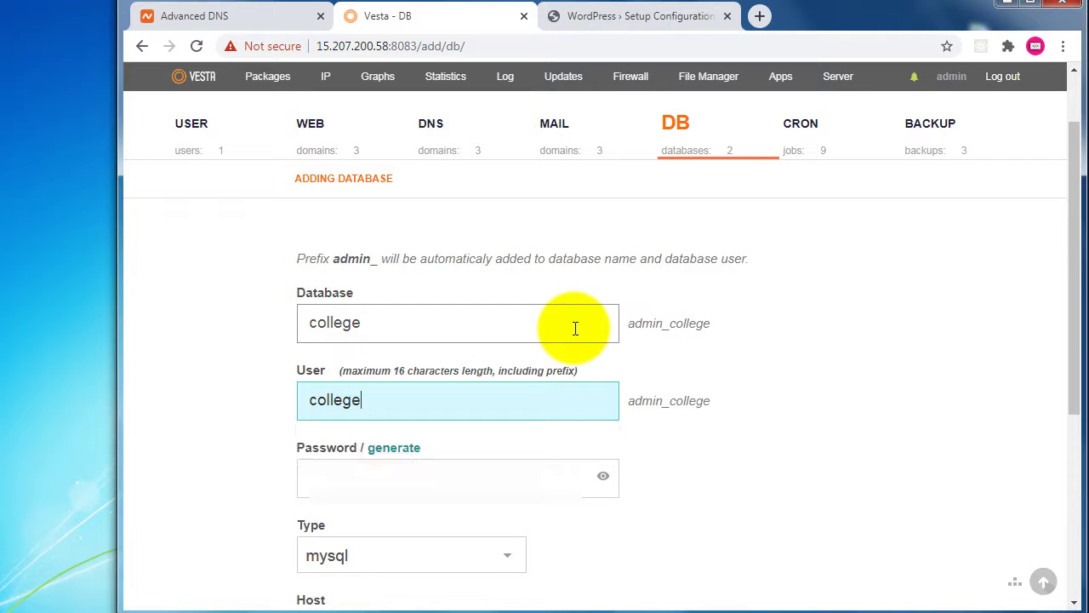
{"action": "left_click", "coordinate": [391, 447]}
{"action": "left_click", "coordinate": [603, 479]}
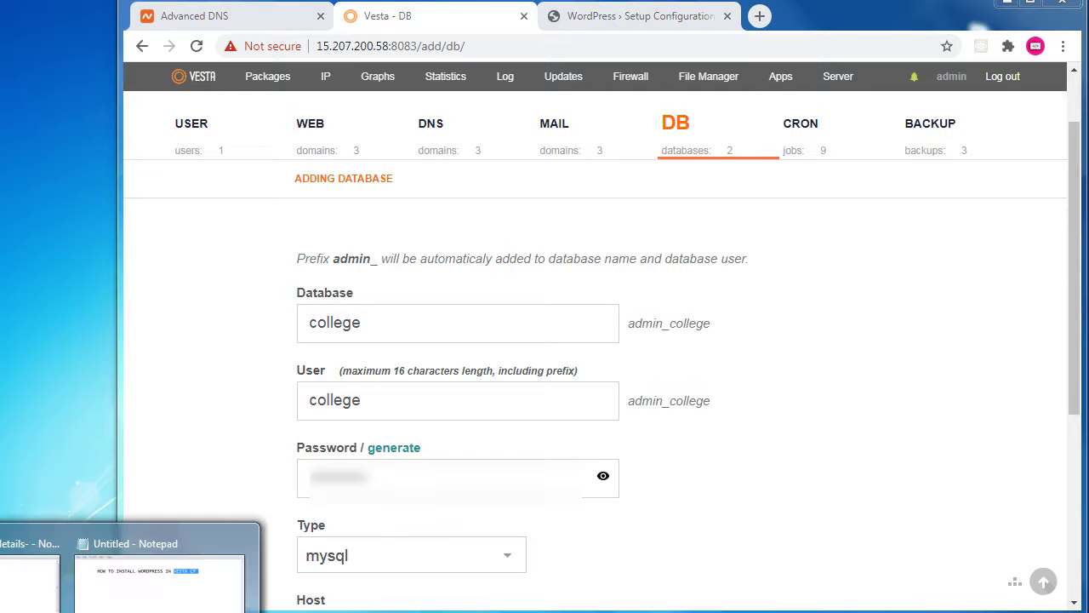
- Copy admin_college into Notepad twice, as database name and username
{"action": "left_click", "coordinate": [101, 609]}
{"action": "left_click", "coordinate": [216, 397]}
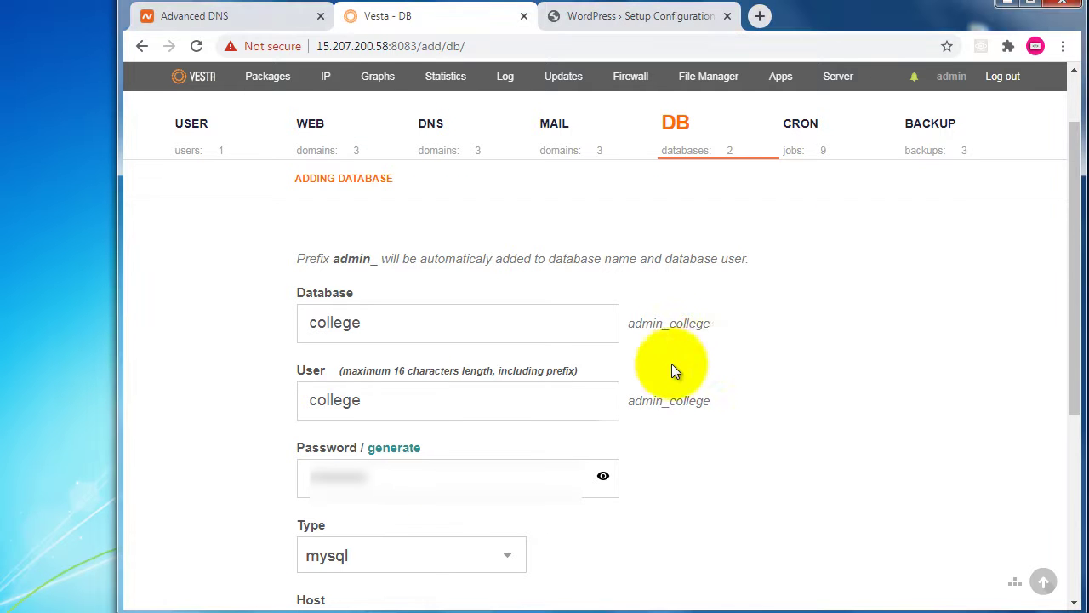
{"action": "left_click_drag", "start_coordinate": [713, 326], "coordinate": [621, 324]}
{"action": "right_click", "coordinate": [672, 332]}
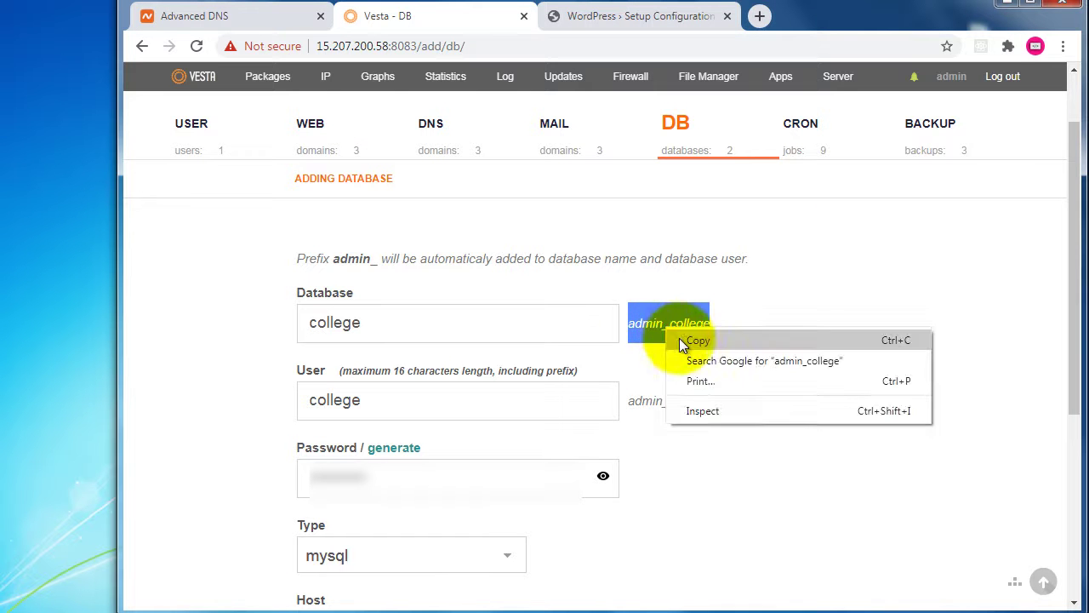
{"action": "left_click", "coordinate": [680, 338]}
{"action": "mouse_move", "coordinate": [149, 609]}
{"action": "left_click", "coordinate": [161, 579]}
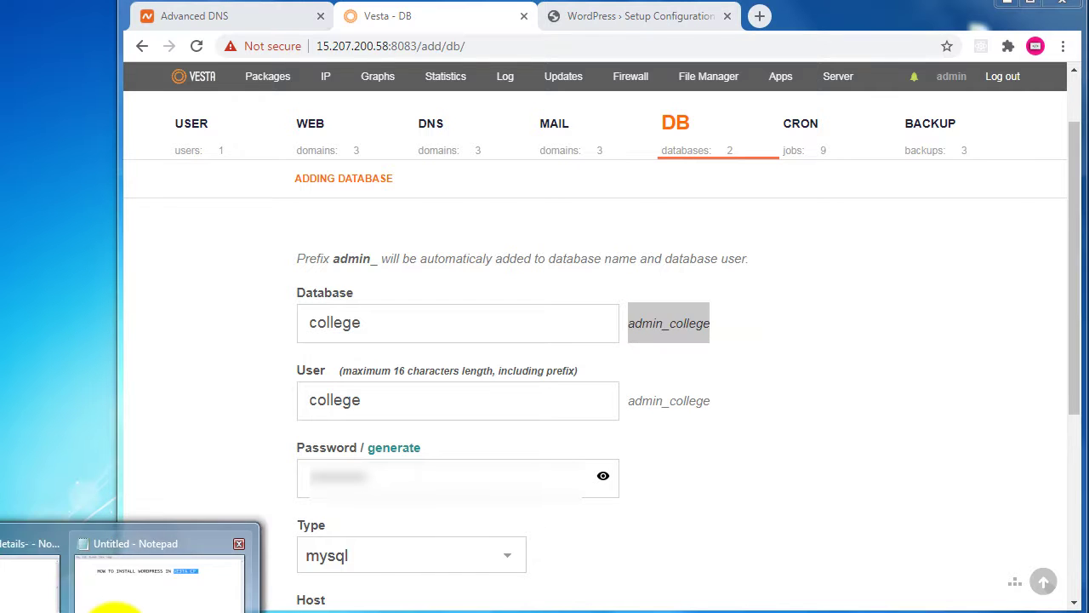
{"action": "left_click", "coordinate": [820, 192]}
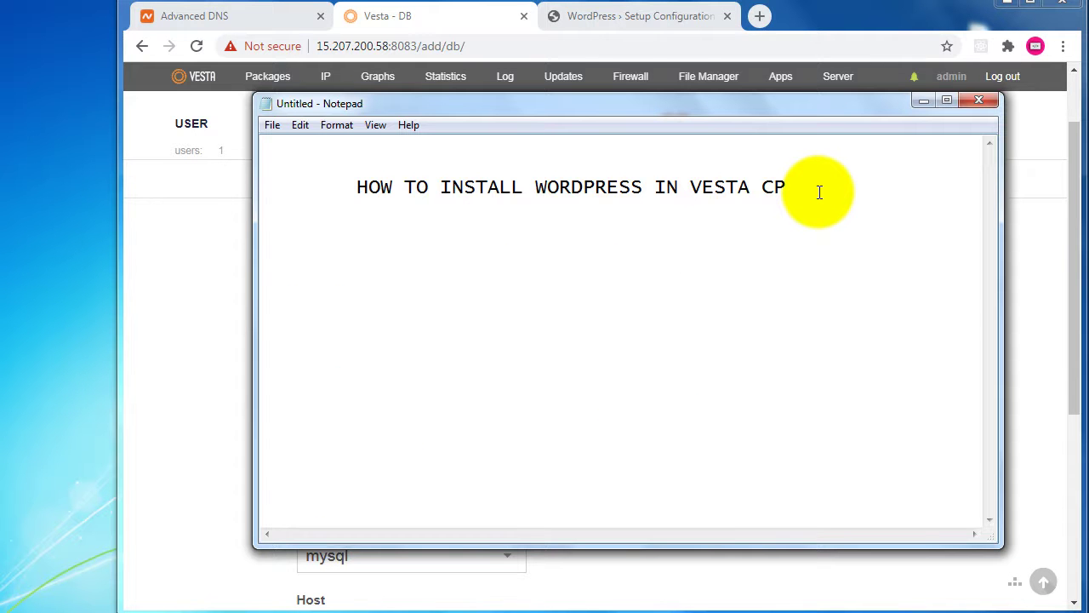
{"action": "key", "text": "Return"}
{"action": "key", "text": "ctrl+v"}
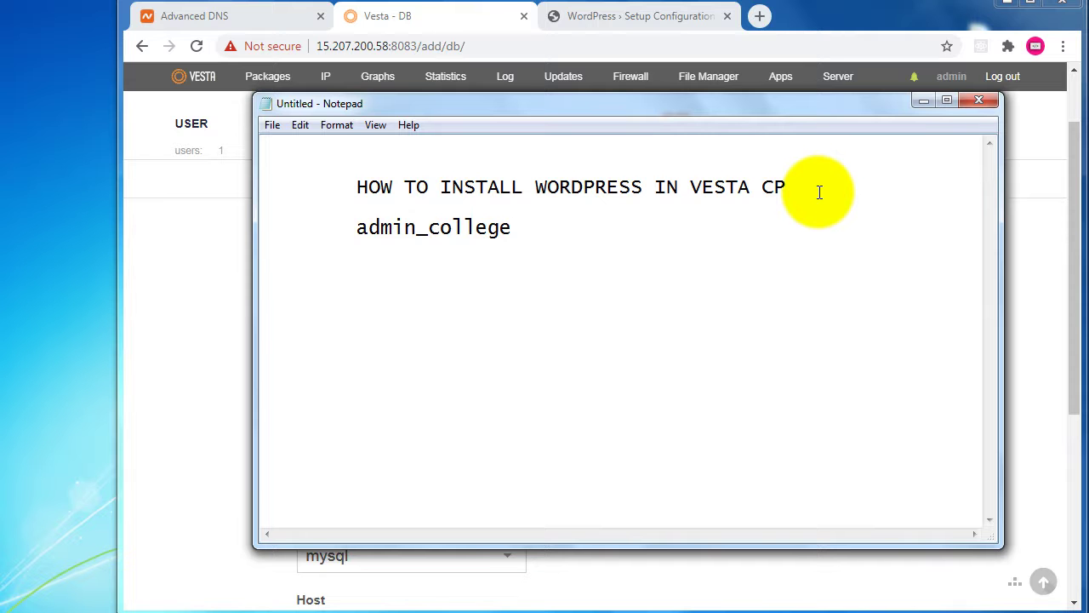
{"action": "key", "text": "Return"}
{"action": "key", "text": "ctrl+v"}
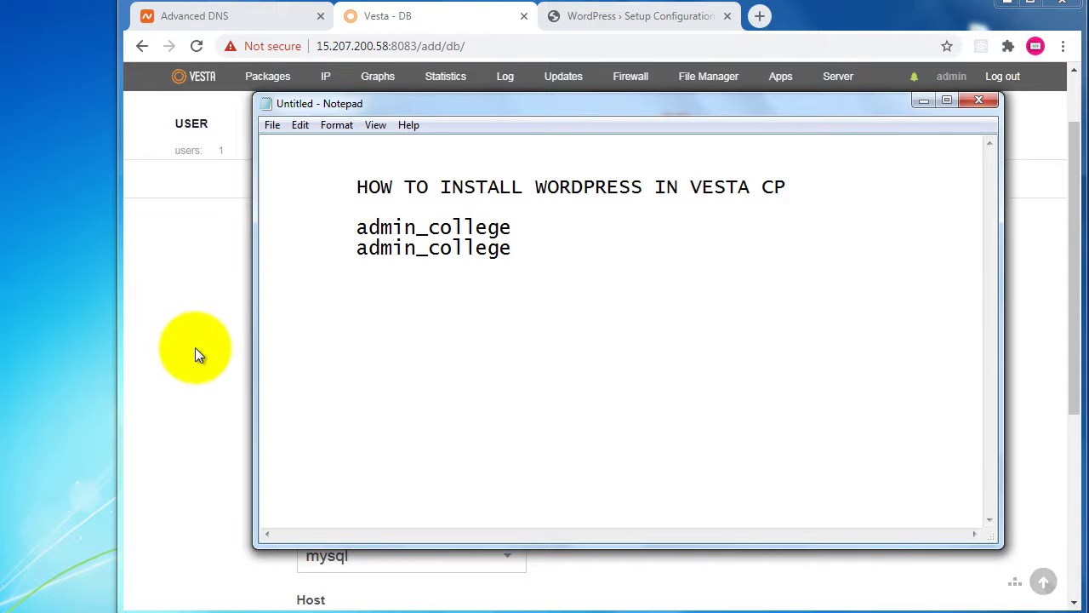
- Generate a fresh database password and copy it
{"action": "left_click", "coordinate": [195, 347]}
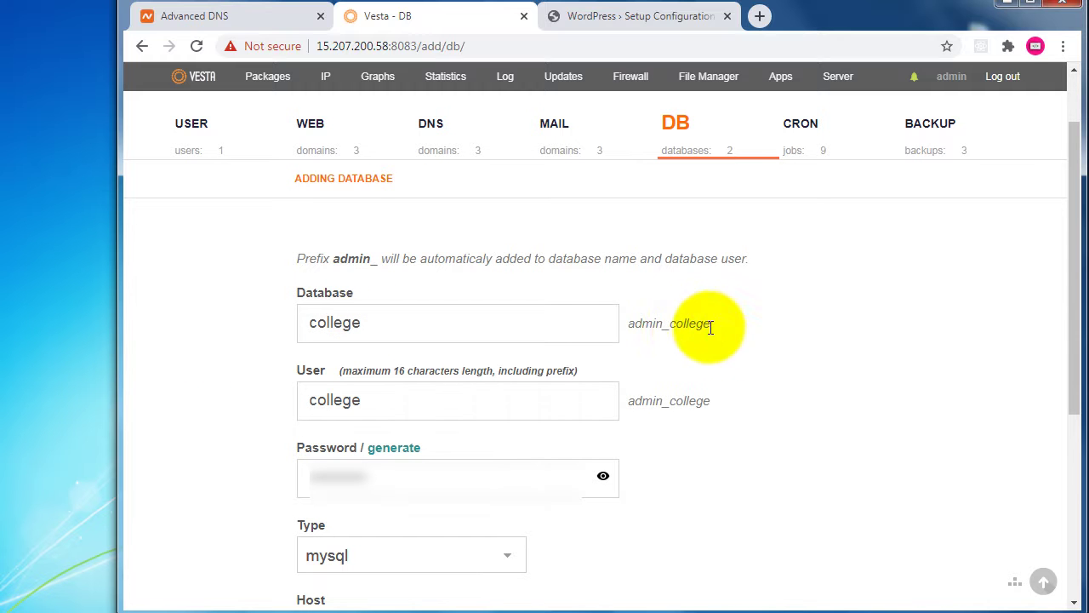
{"action": "left_click_drag", "start_coordinate": [716, 327], "coordinate": [624, 332]}
{"action": "left_click_drag", "start_coordinate": [714, 400], "coordinate": [623, 406]}
{"action": "left_click_drag", "start_coordinate": [549, 474], "coordinate": [226, 494]}
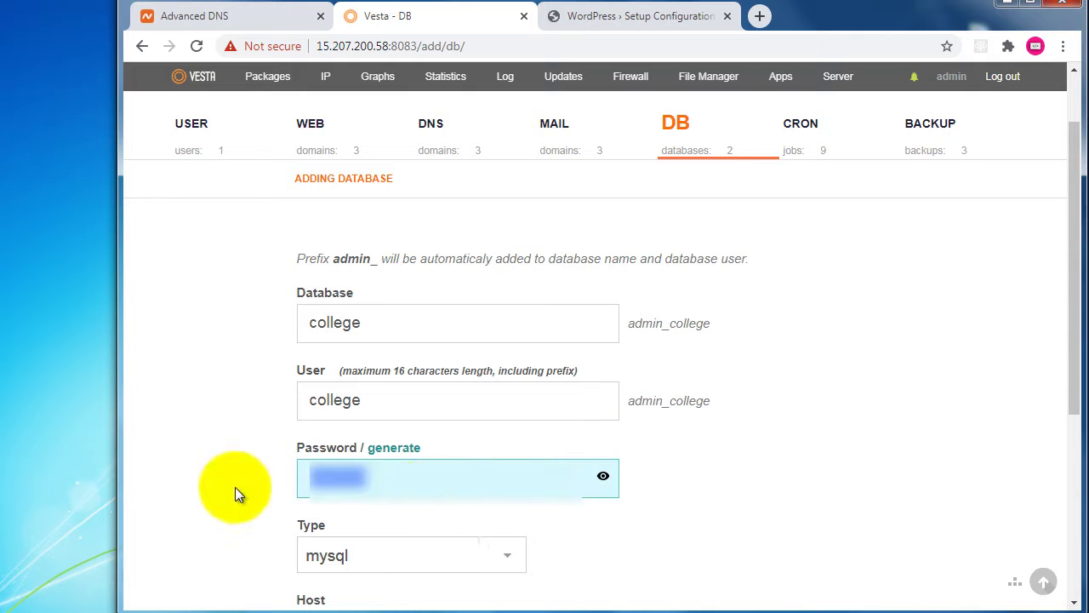
{"action": "left_click", "coordinate": [409, 454]}
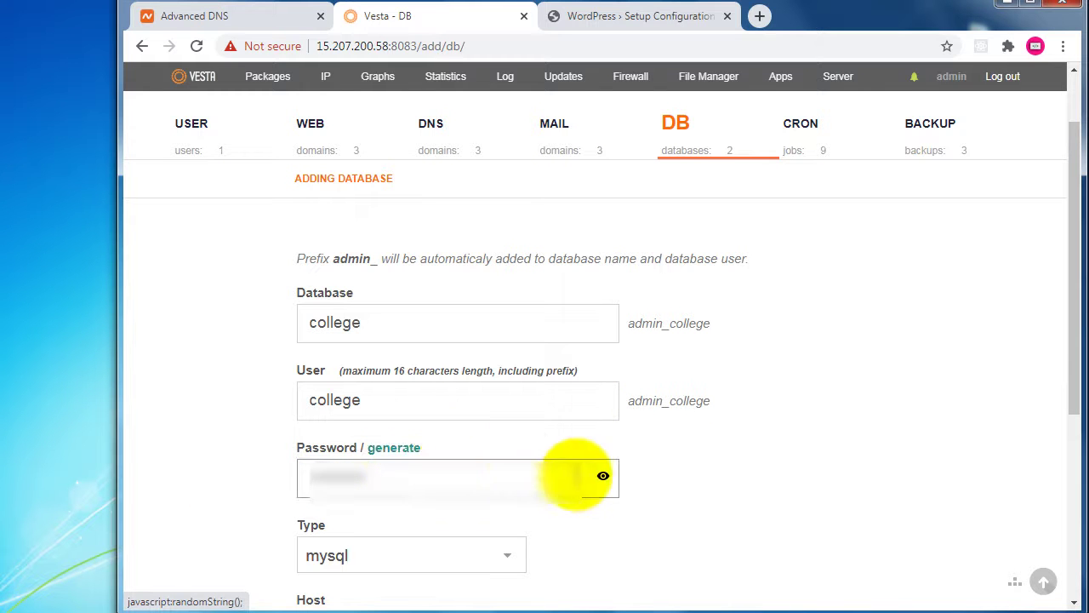
{"action": "left_click_drag", "start_coordinate": [585, 478], "coordinate": [199, 480]}
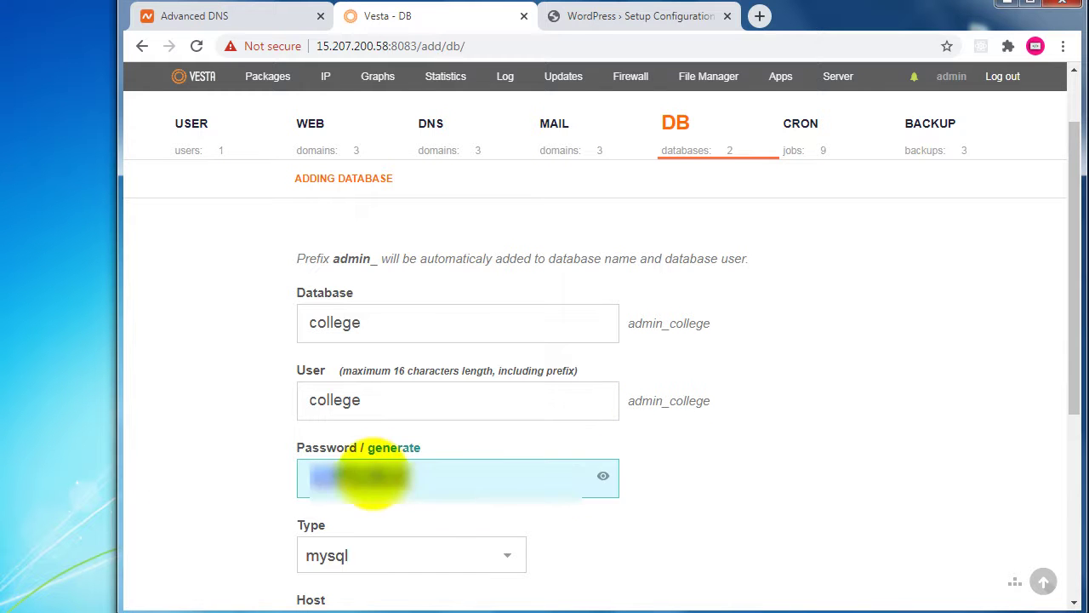
{"action": "right_click", "coordinate": [374, 476]}
{"action": "left_click", "coordinate": [406, 577]}
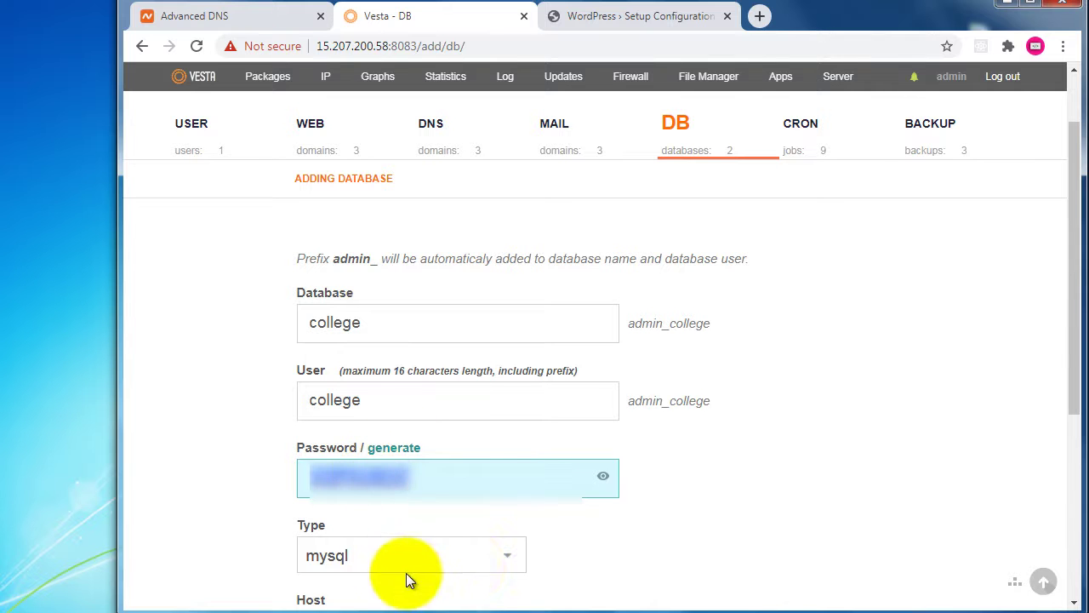
- Add the database password to the Notepad notes and return to the form
{"action": "left_click", "coordinate": [603, 476]}
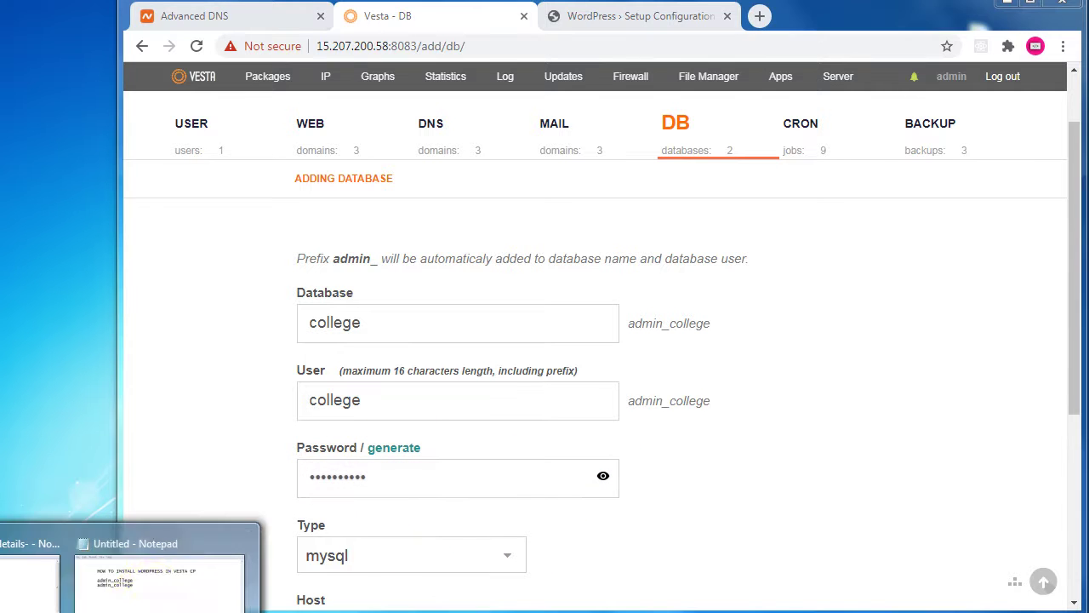
{"action": "left_click", "coordinate": [161, 595]}
{"action": "key", "text": "Return"}
{"action": "key", "text": "Tab"}
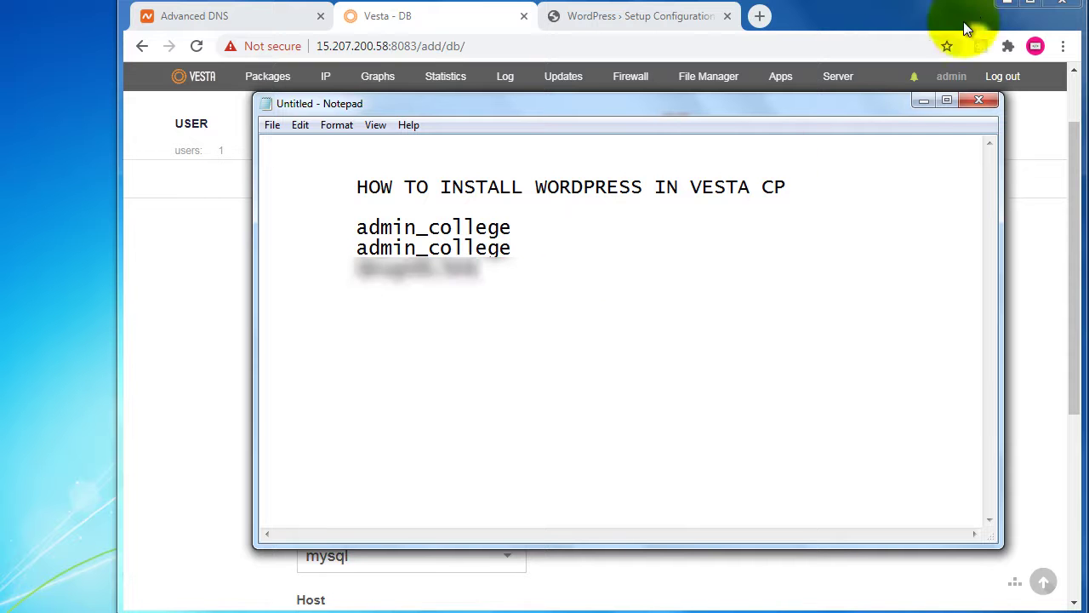
{"action": "left_click", "coordinate": [923, 100]}
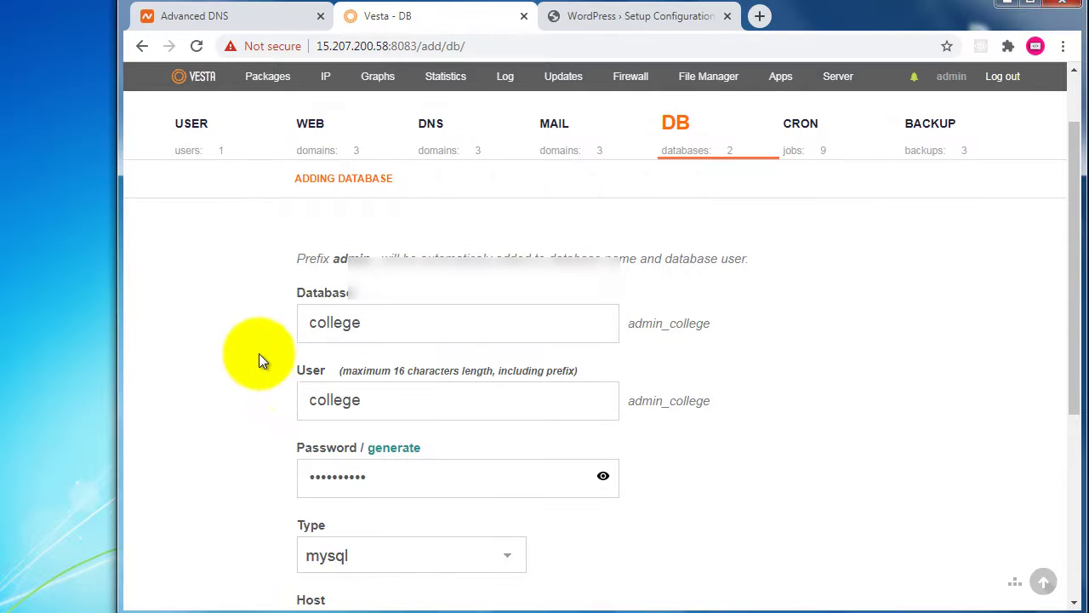
{"action": "scroll", "coordinate": [874, 345], "scroll_direction": "down", "scroll_amount": 4}
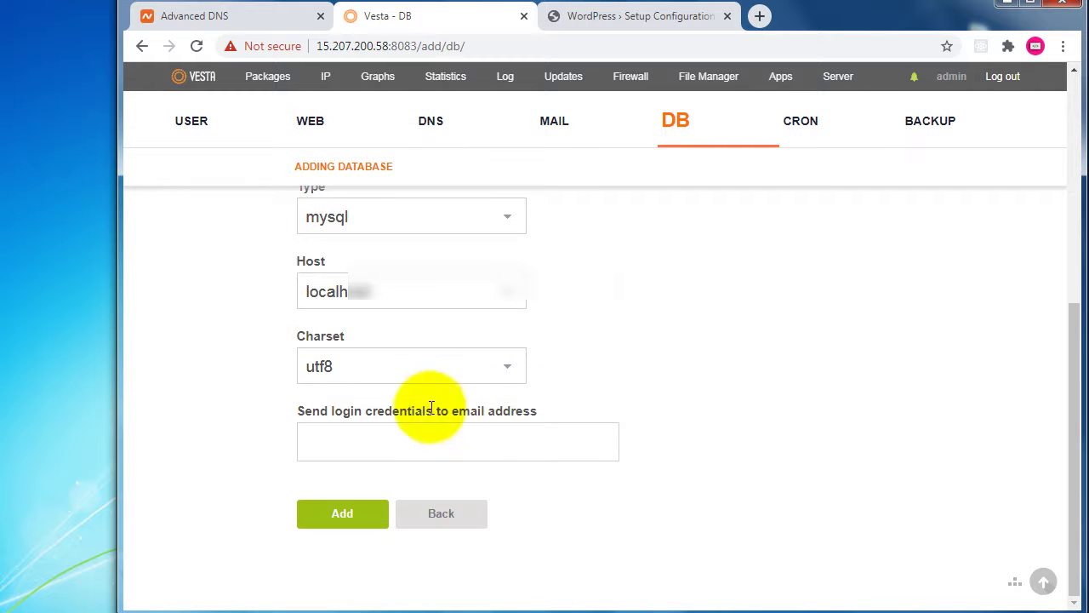
- Add the admin_college database, check the confirmation, and go back to WordPress setup
{"action": "left_click", "coordinate": [338, 521]}
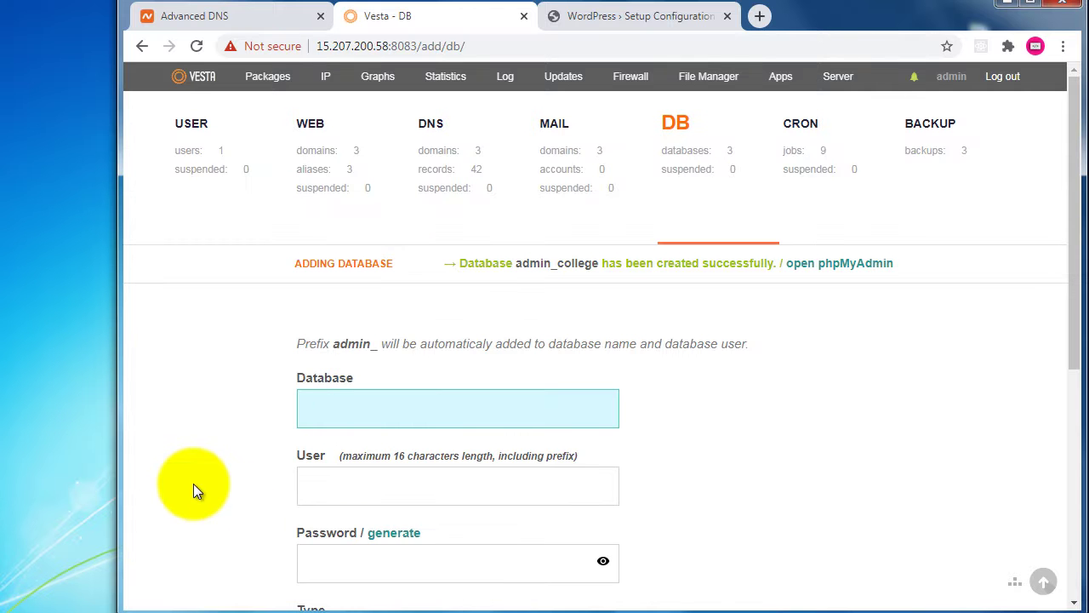
{"action": "left_click_drag", "start_coordinate": [467, 263], "coordinate": [913, 263]}
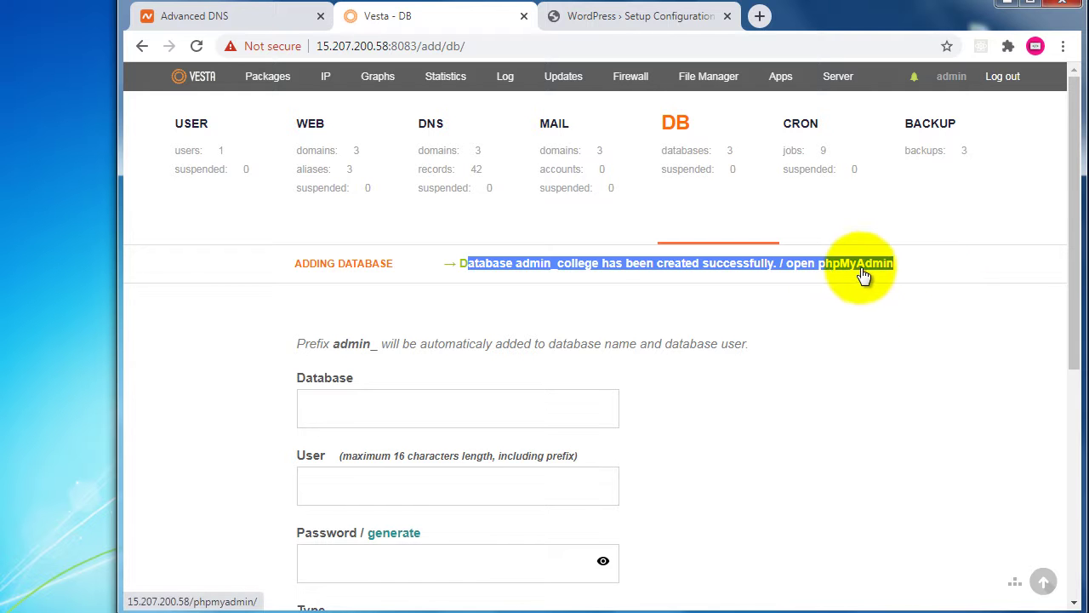
{"action": "left_click", "coordinate": [861, 334]}
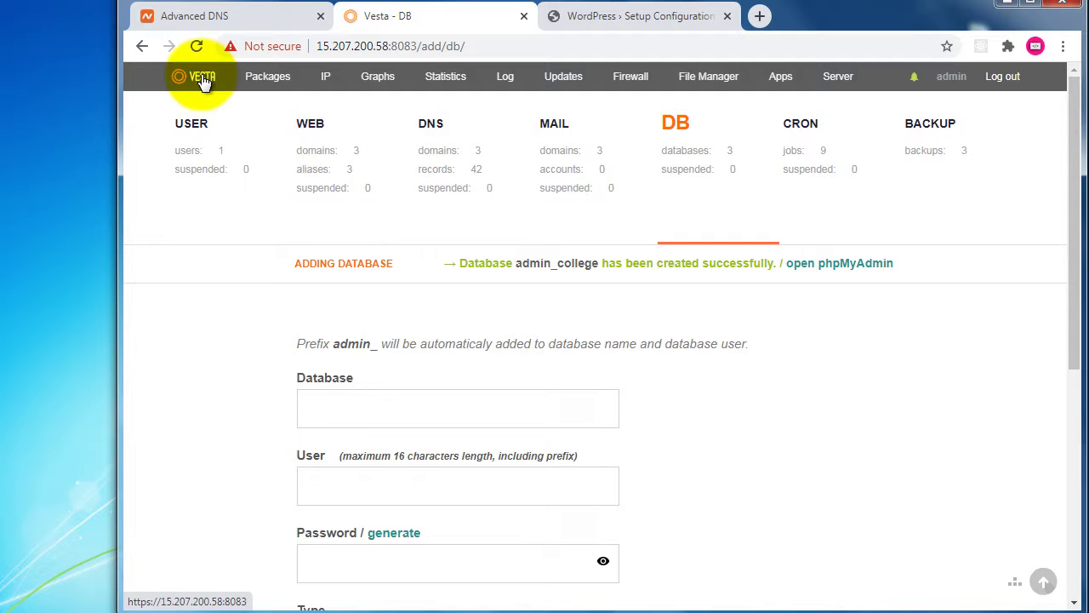
{"action": "left_click", "coordinate": [673, 17]}
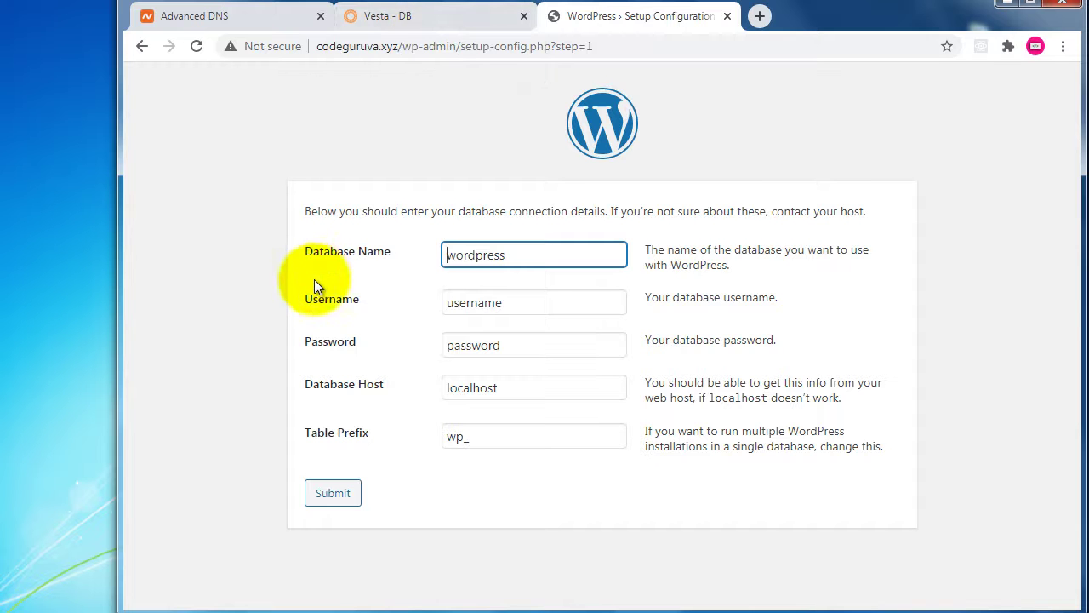
- Fill the WordPress Database Name and Username fields with admin_college from the notes
{"action": "left_click_drag", "start_coordinate": [303, 252], "coordinate": [397, 250]}
{"action": "left_click_drag", "start_coordinate": [305, 299], "coordinate": [354, 304]}
{"action": "left_click_drag", "start_coordinate": [305, 342], "coordinate": [358, 344]}
{"action": "left_click", "coordinate": [532, 312]}
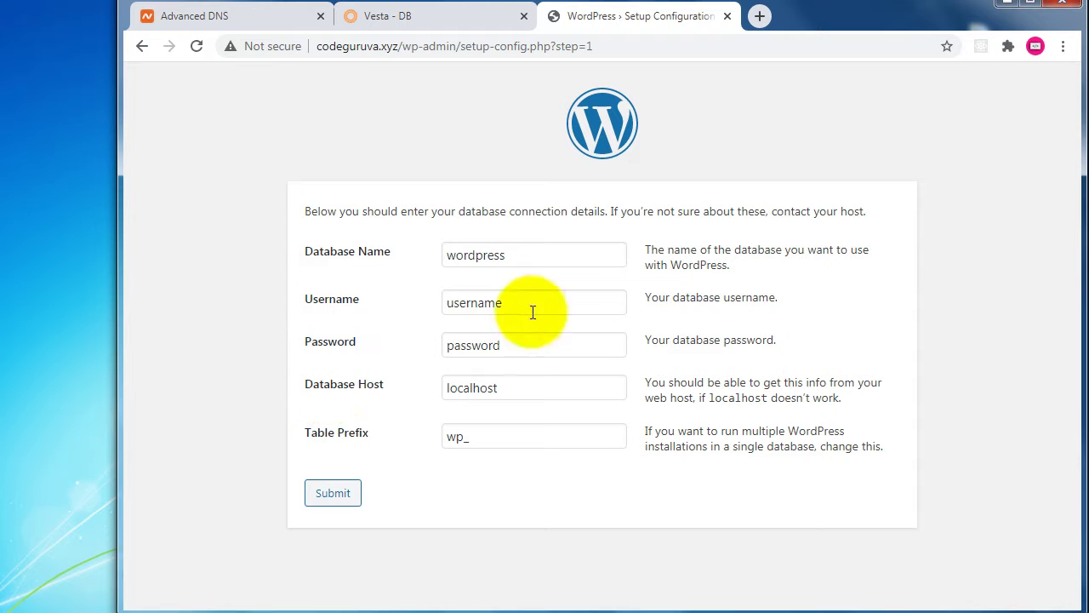
{"action": "mouse_move", "coordinate": [127, 606]}
{"action": "left_click", "coordinate": [183, 586]}
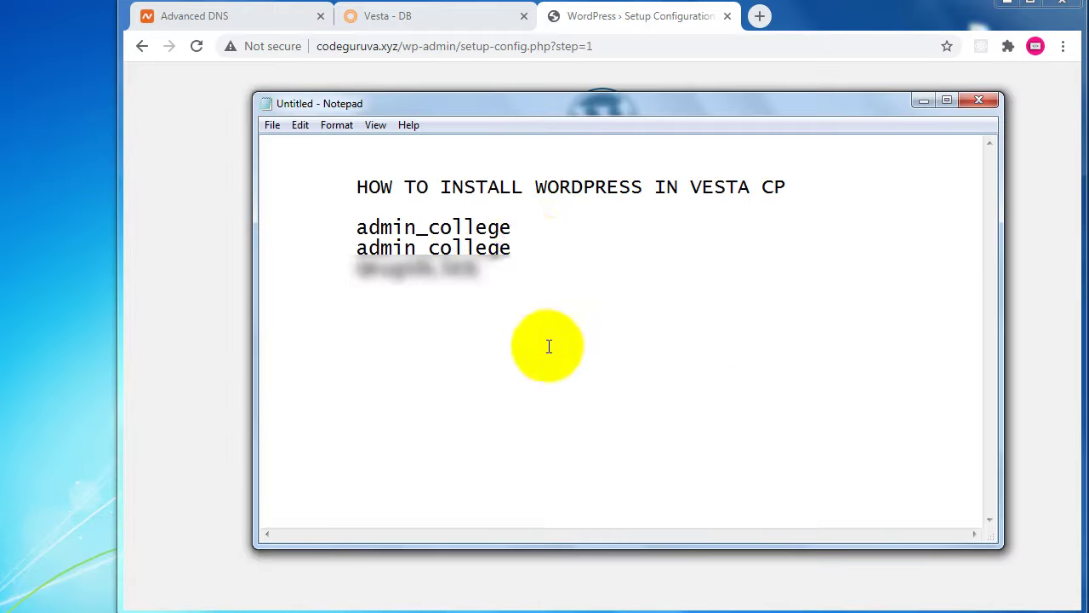
{"action": "left_click_drag", "start_coordinate": [528, 227], "coordinate": [362, 227]}
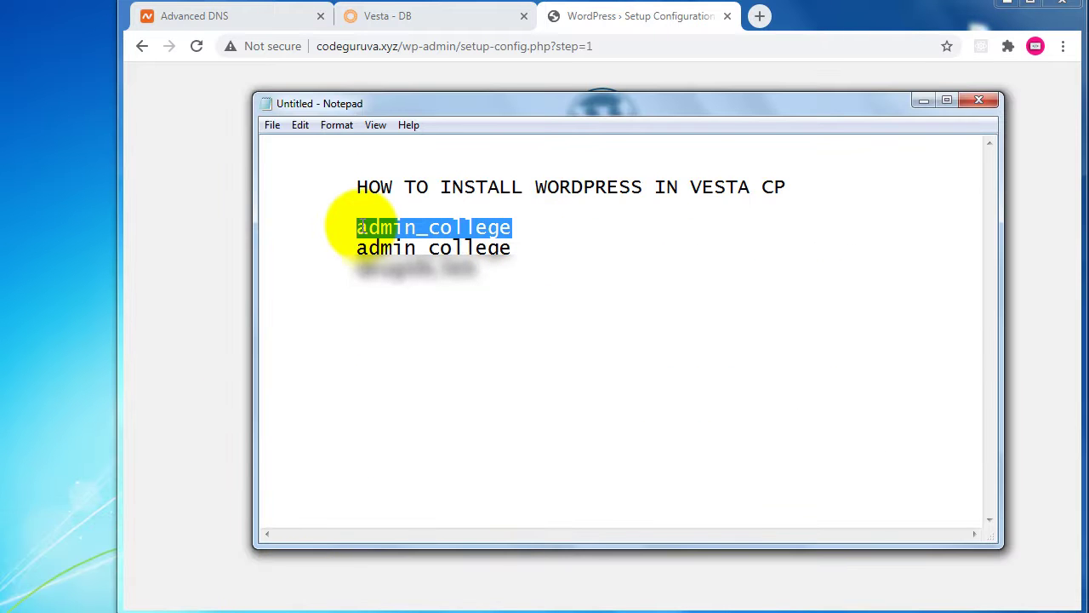
{"action": "left_click", "coordinate": [184, 260]}
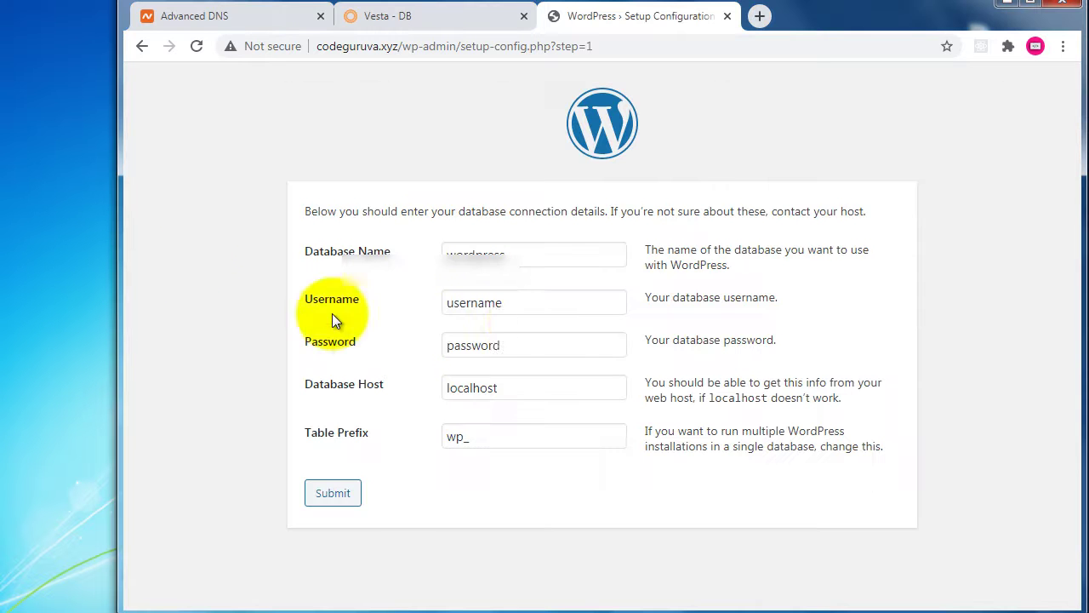
{"action": "double_click", "coordinate": [542, 252]}
{"action": "key", "text": "ctrl+v"}
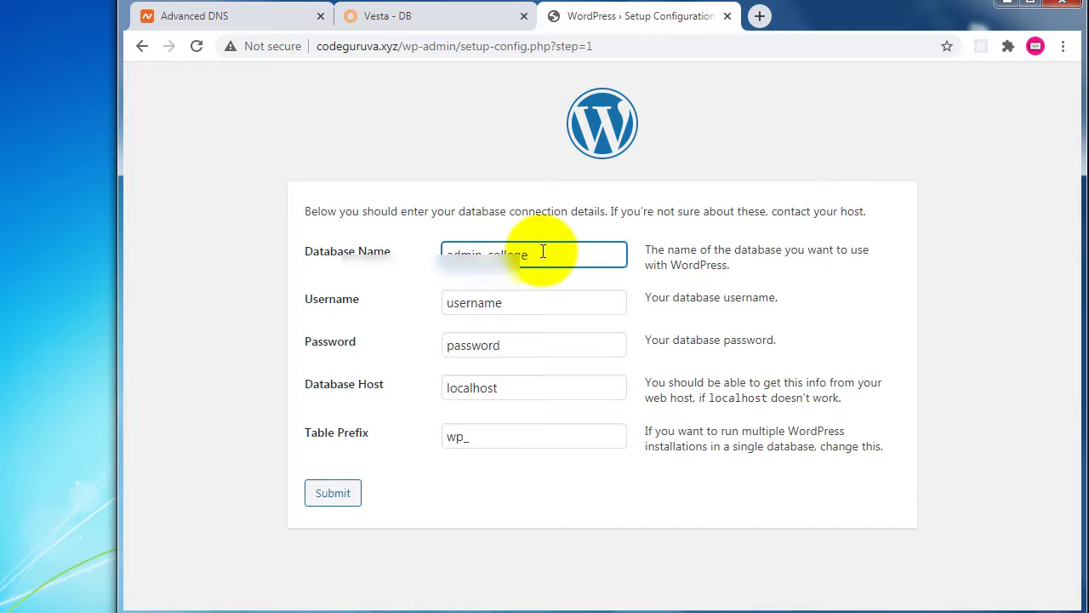
{"action": "double_click", "coordinate": [526, 302]}
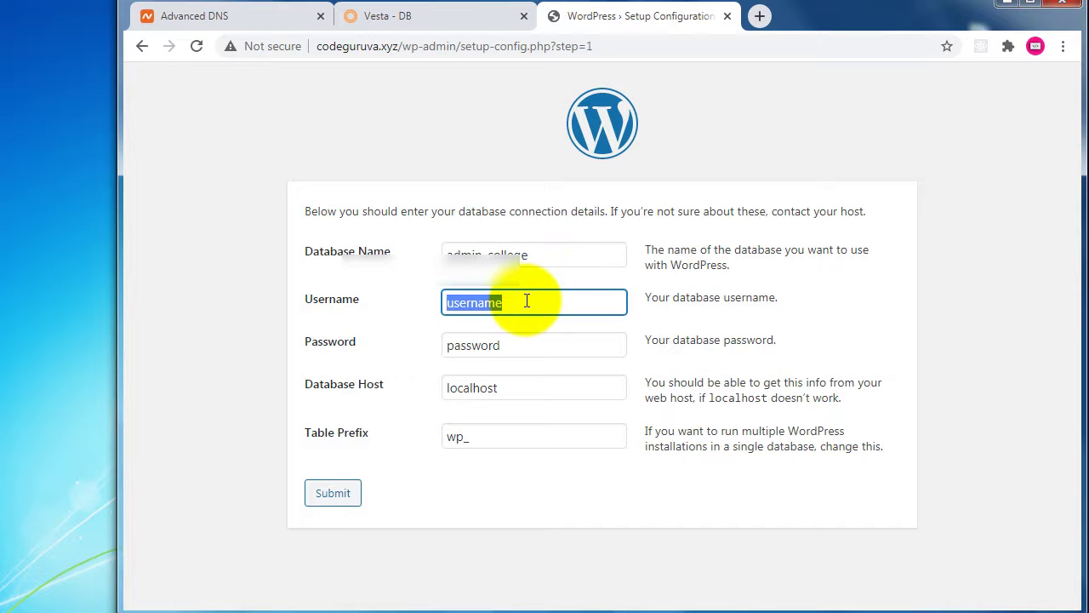
{"action": "key", "text": "ctrl+v"}
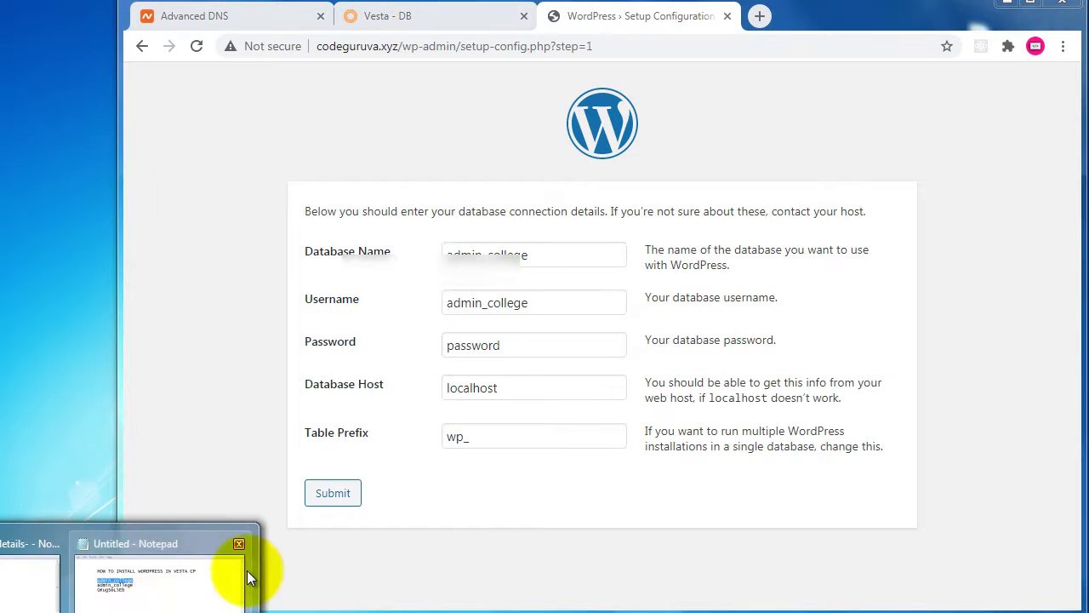
- Paste the saved database password into the Password field and submit the connection details
{"action": "left_click", "coordinate": [170, 606]}
{"action": "left_click_drag", "start_coordinate": [476, 270], "coordinate": [349, 272]}
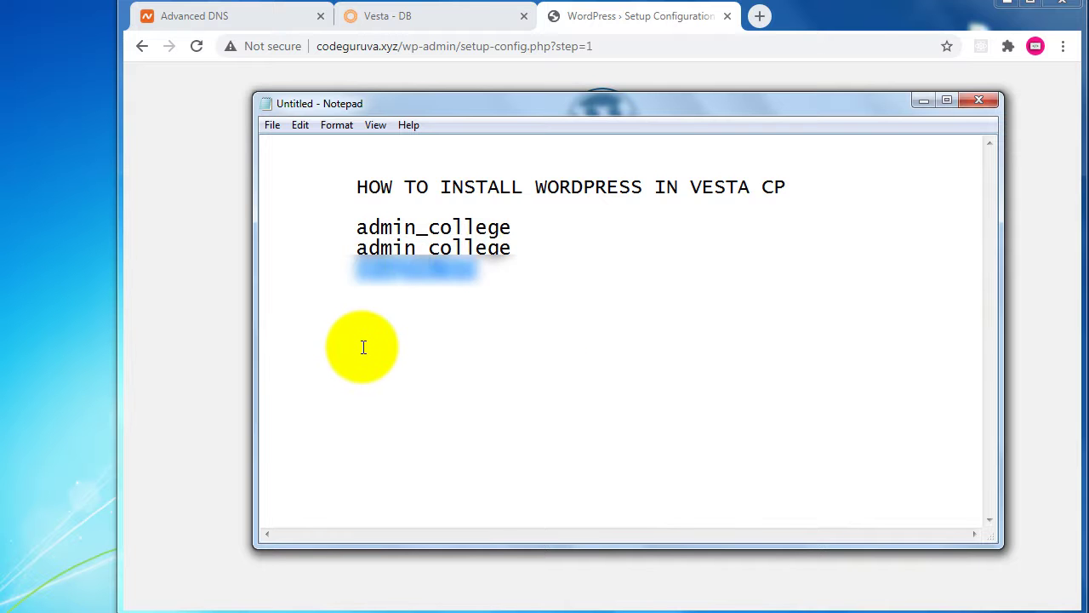
{"action": "left_click", "coordinate": [218, 348]}
{"action": "left_click", "coordinate": [538, 364]}
{"action": "double_click", "coordinate": [549, 345]}
{"action": "key", "text": "ctrl+v"}
{"action": "key", "text": "ctrl+v"}
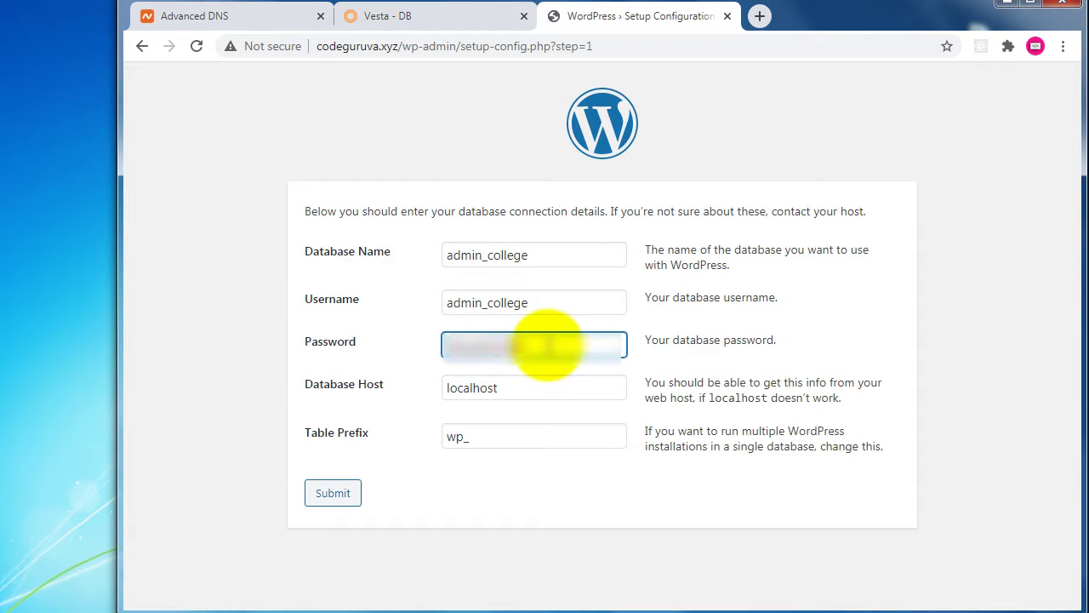
{"action": "left_click_drag", "start_coordinate": [361, 385], "coordinate": [484, 477]}
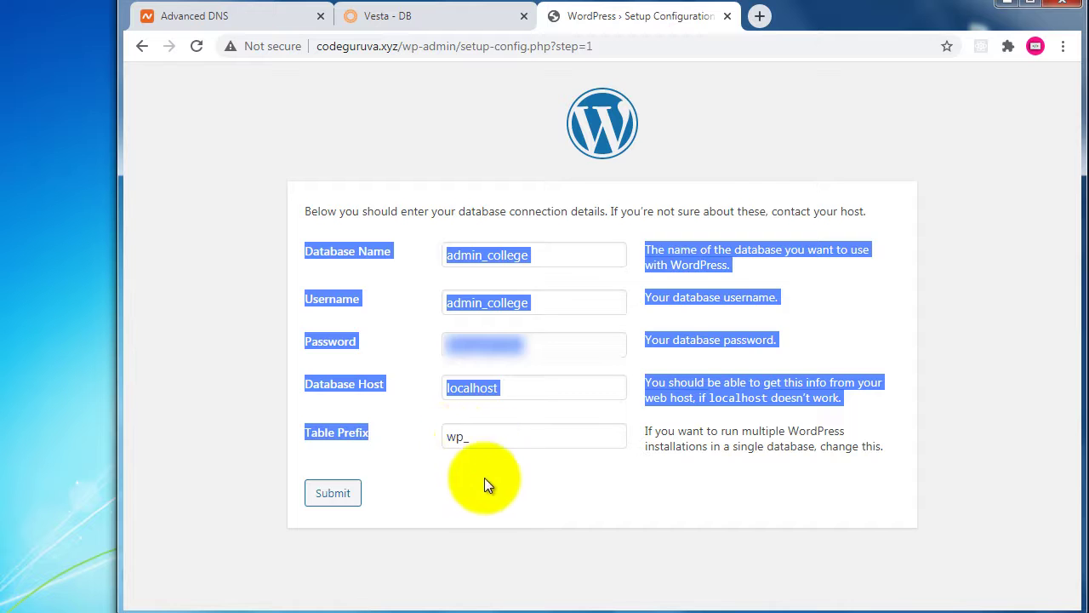
{"action": "left_click", "coordinate": [486, 481]}
{"action": "left_click", "coordinate": [332, 494]}
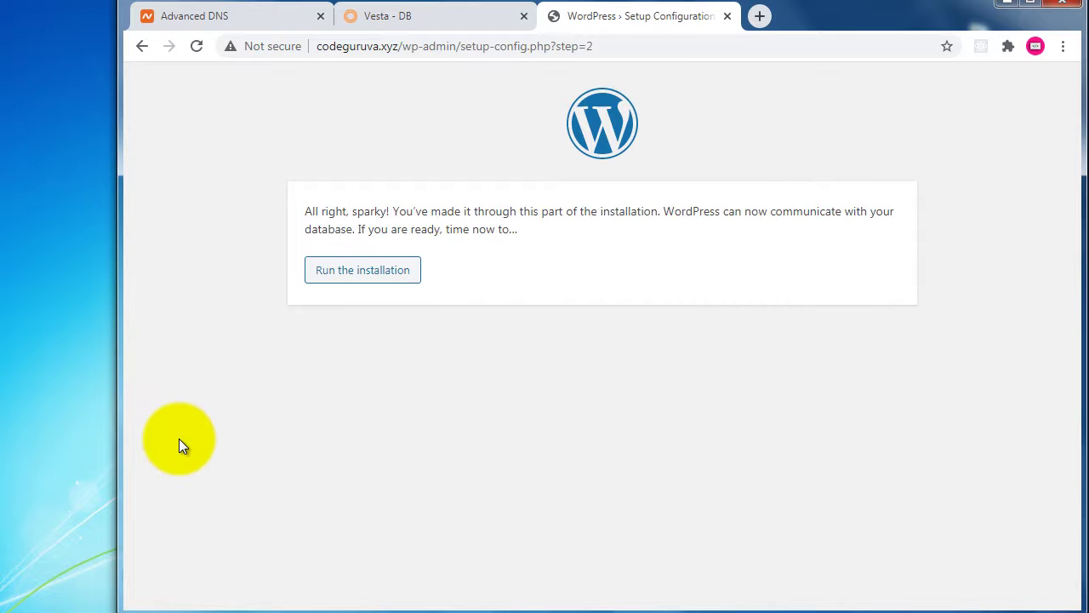
- Run the installation and enter College Dunia as the Site Title
{"action": "left_click", "coordinate": [392, 269]}
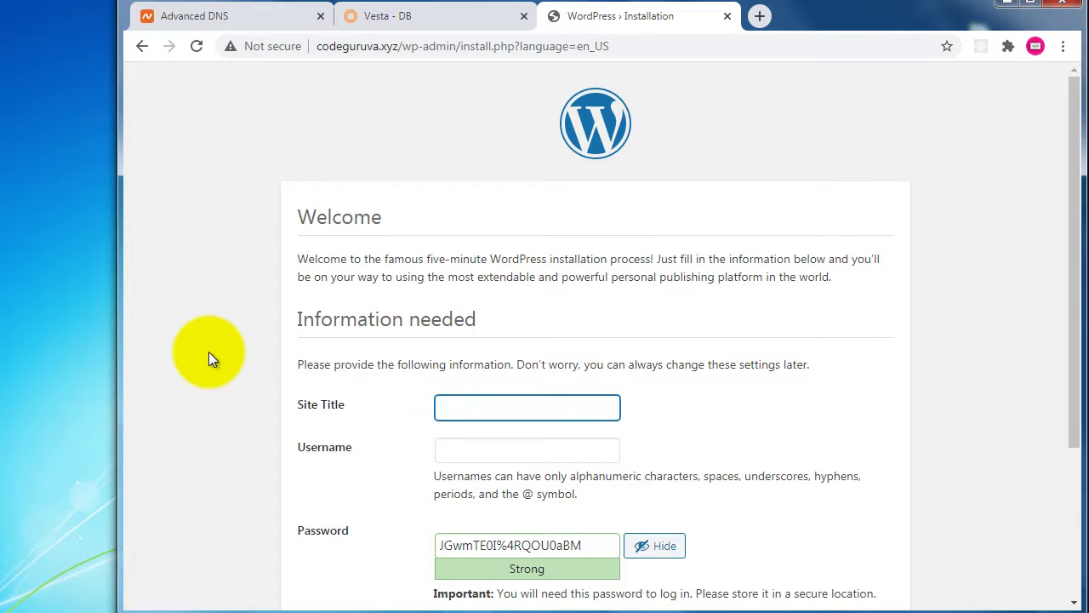
{"action": "scroll", "coordinate": [209, 352], "scroll_direction": "down", "scroll_amount": 3}
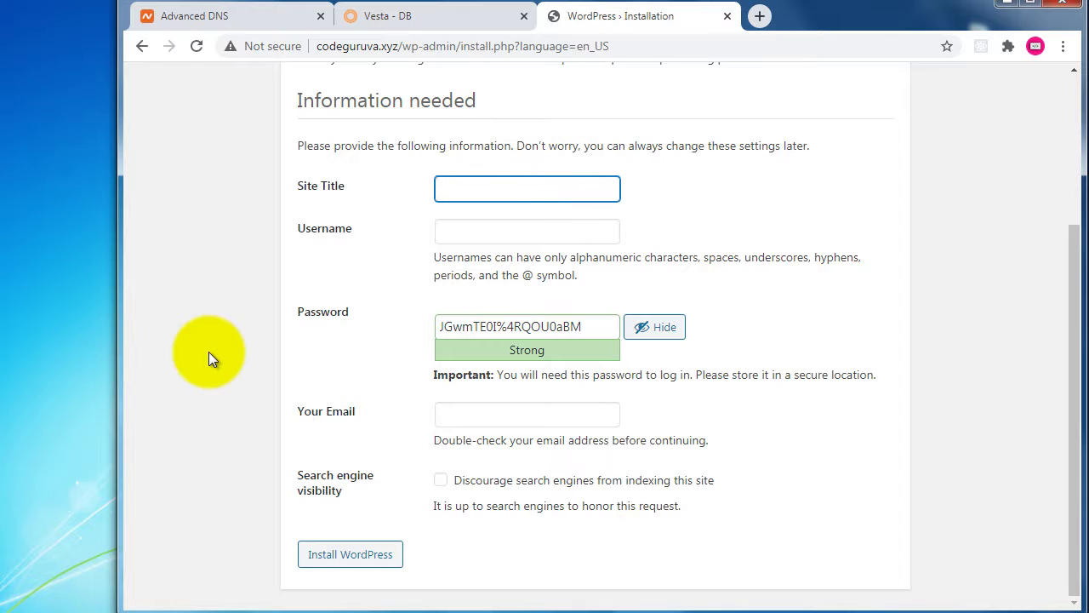
{"action": "left_click", "coordinate": [512, 191]}
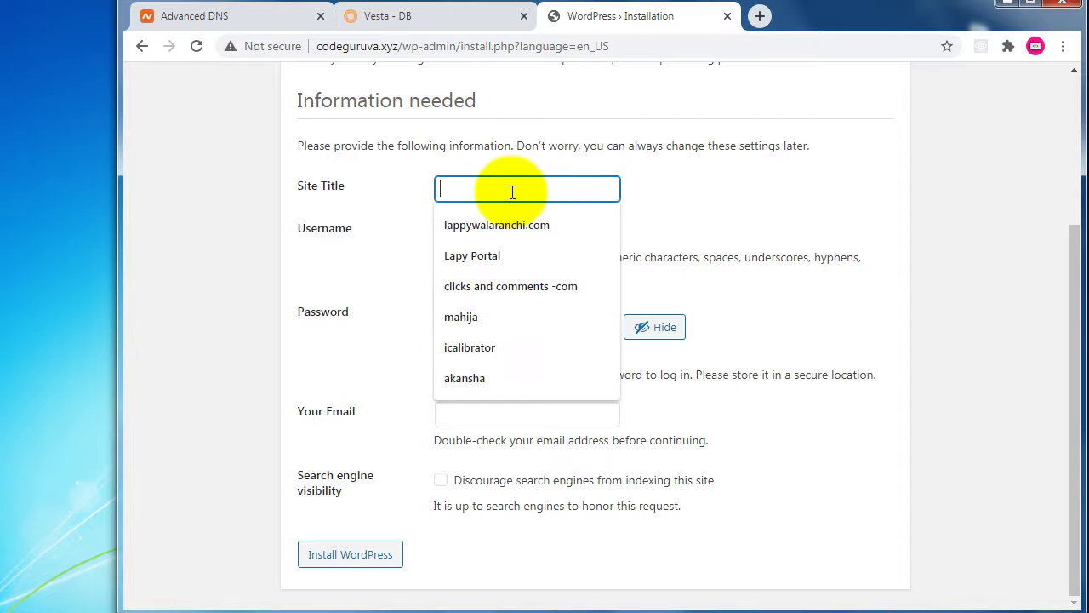
{"action": "type", "text": "Colleg"}
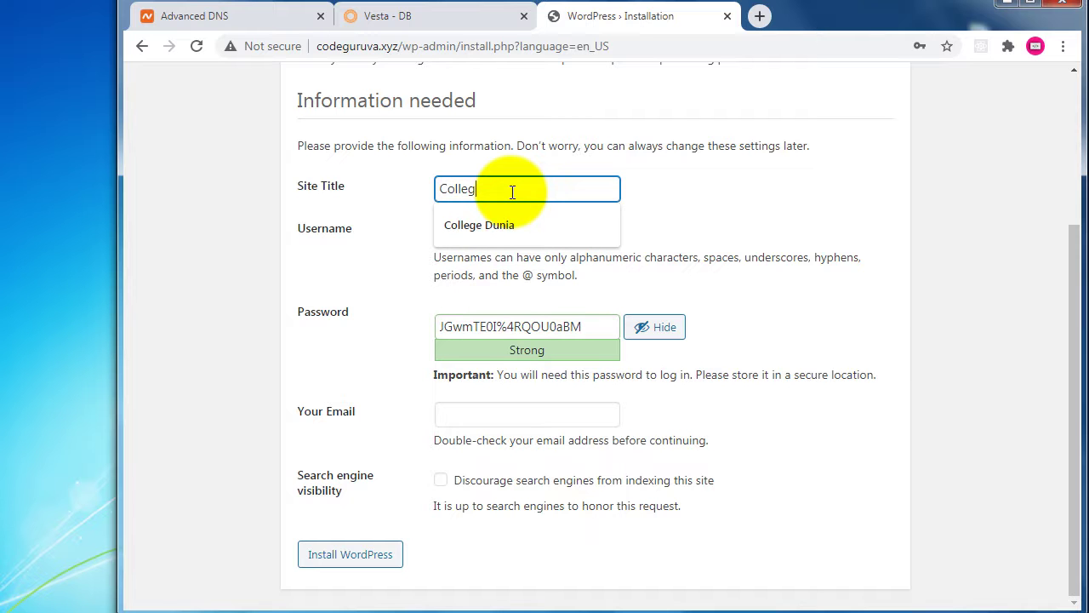
{"action": "key", "text": "Down"}
{"action": "key", "text": "Return"}
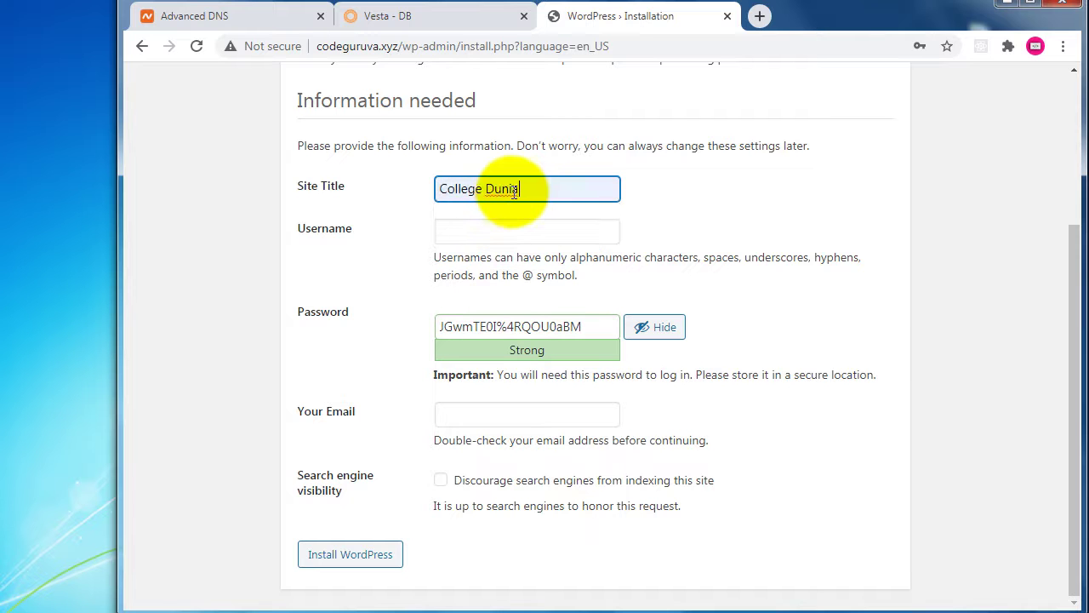
{"action": "left_click", "coordinate": [236, 243]}
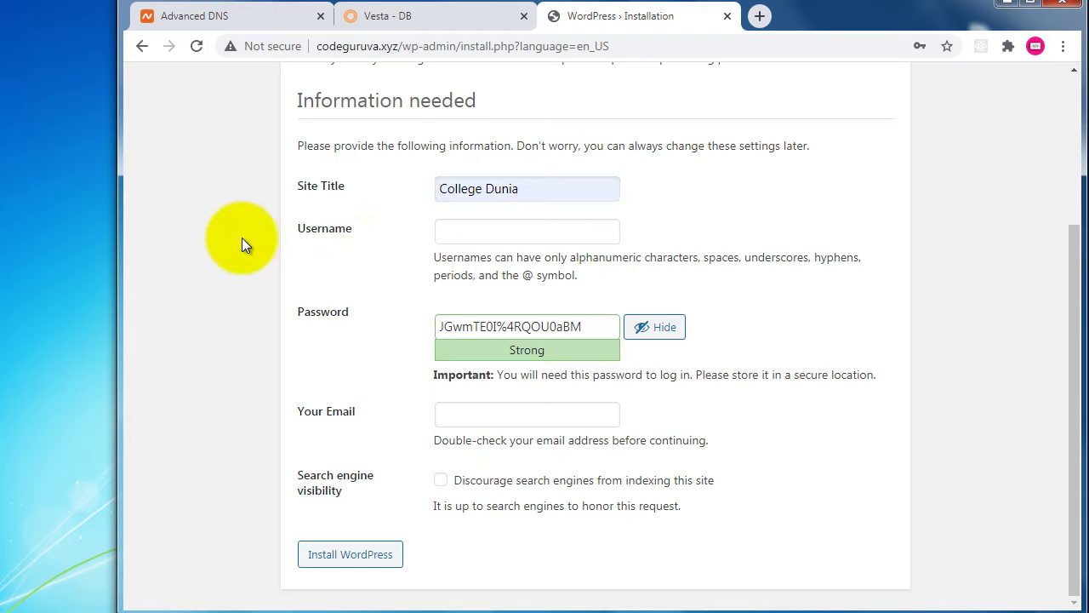
- Set the admin username to College and replace the generated password with a strong custom one
{"action": "left_click", "coordinate": [527, 234]}
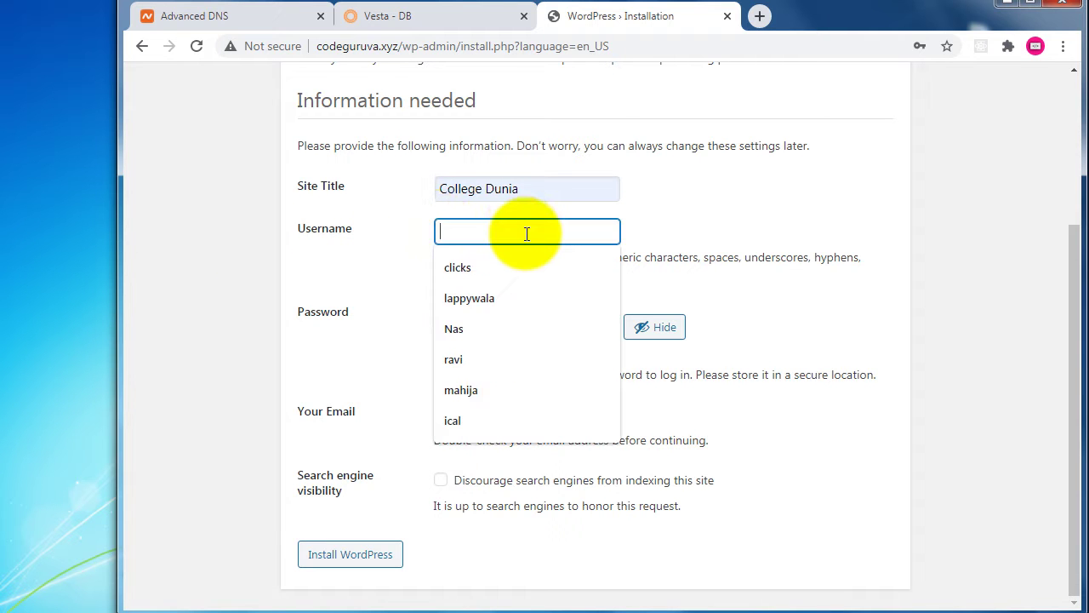
{"action": "type", "text": "College"}
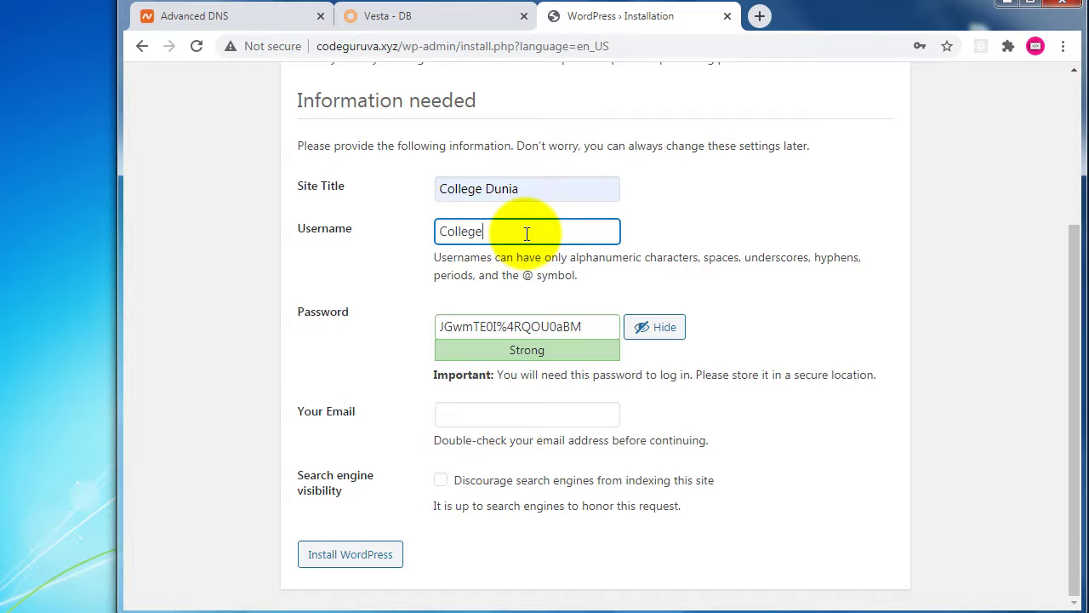
{"action": "left_click_drag", "start_coordinate": [583, 327], "coordinate": [303, 321]}
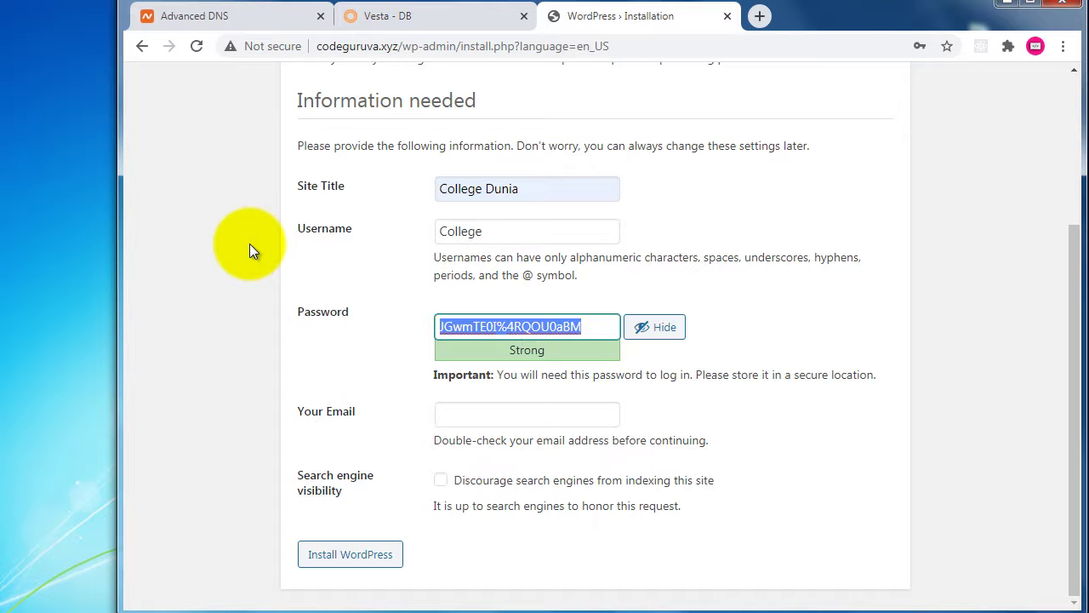
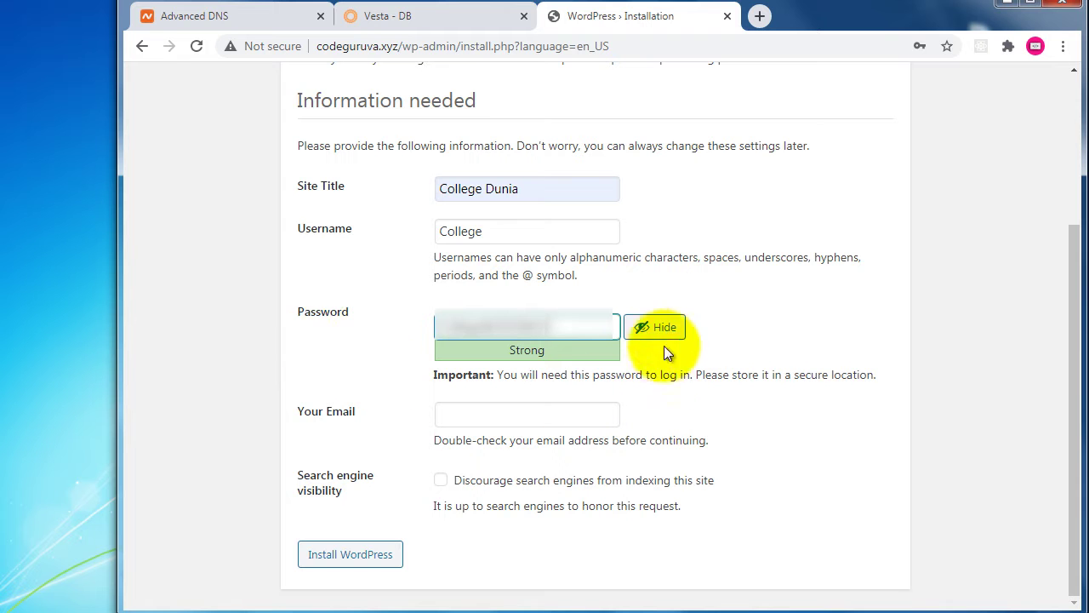
{"action": "left_click_drag", "start_coordinate": [564, 326], "coordinate": [438, 328]}
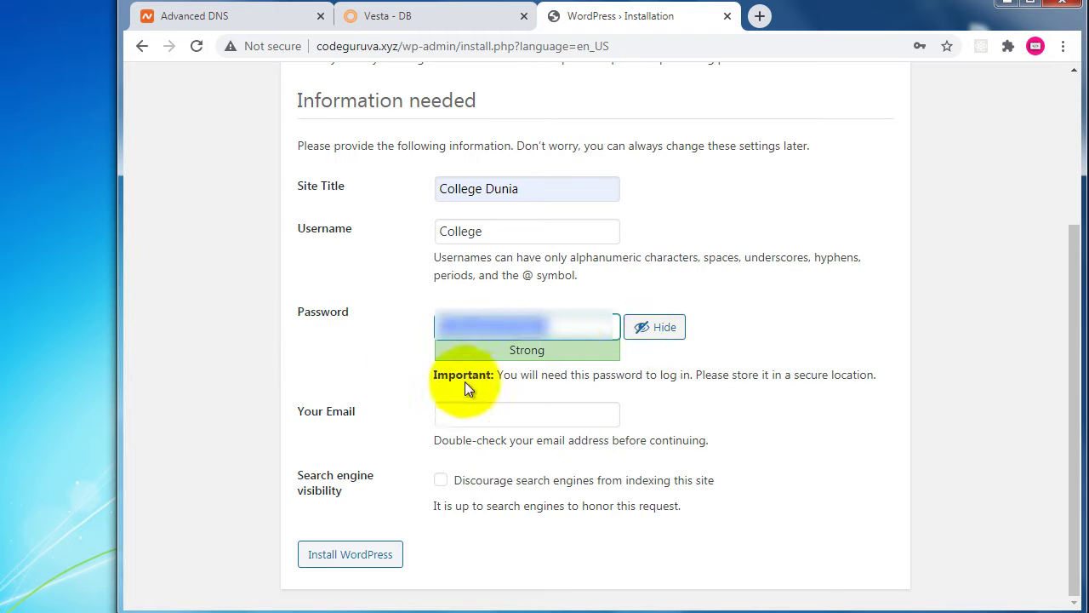
- Add a wp-admin line to the Notepad notes with the admin password beneath it
{"action": "left_click", "coordinate": [162, 587]}
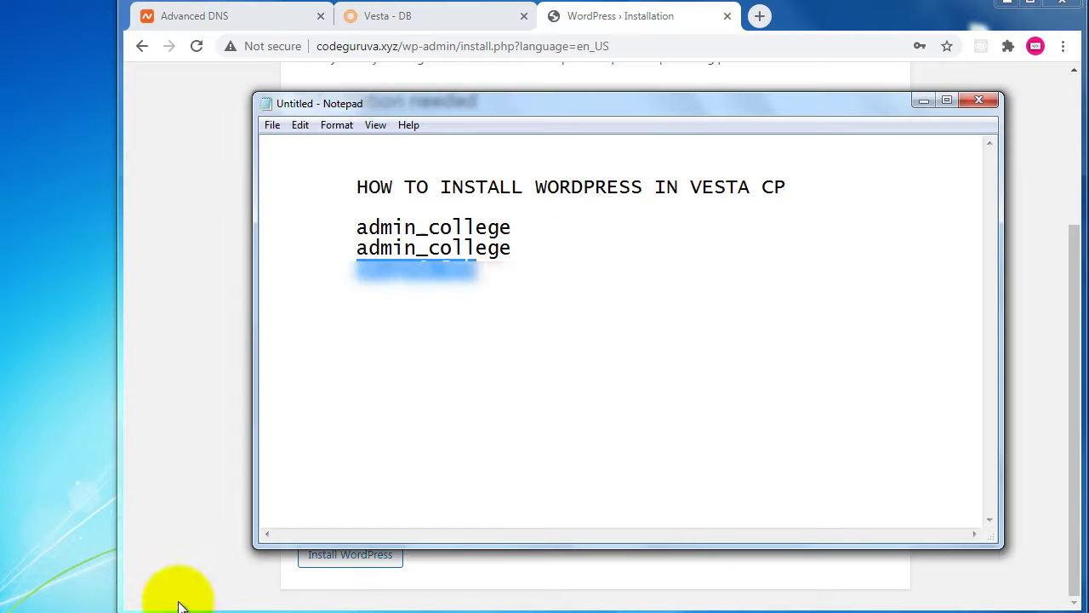
{"action": "left_click", "coordinate": [591, 369]}
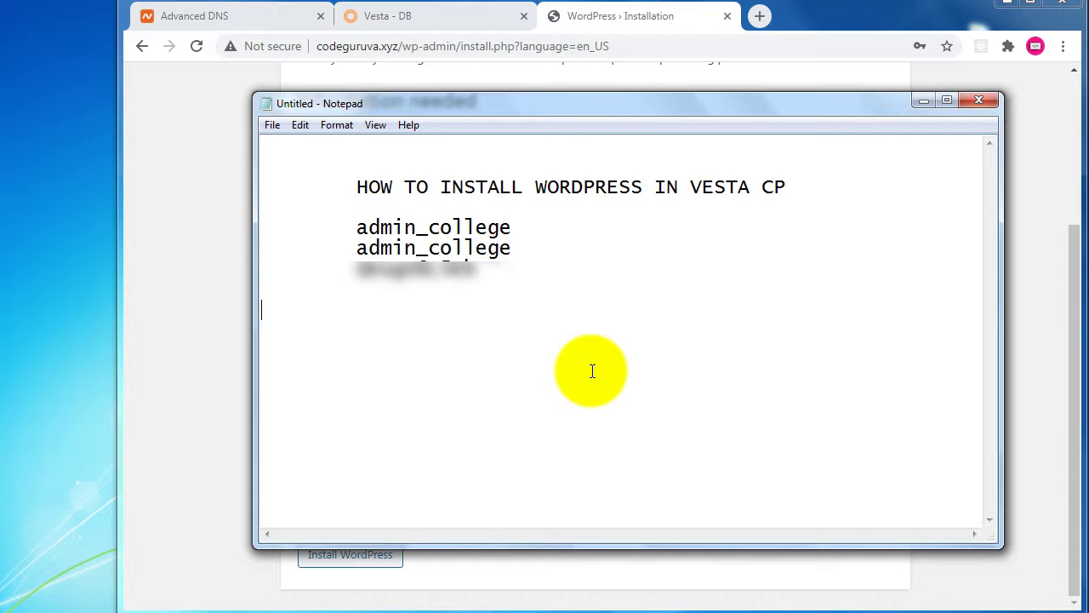
{"action": "type", "text": "wp-admin"}
{"action": "key", "text": "Return"}
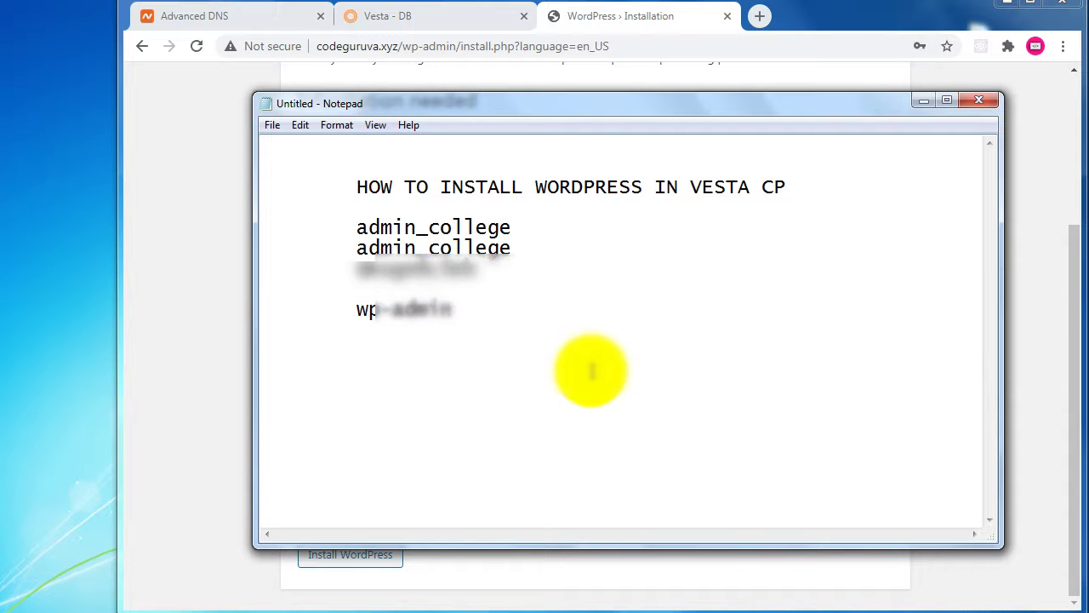
{"action": "key", "text": "ctrl+v"}
{"action": "key", "text": "Home"}
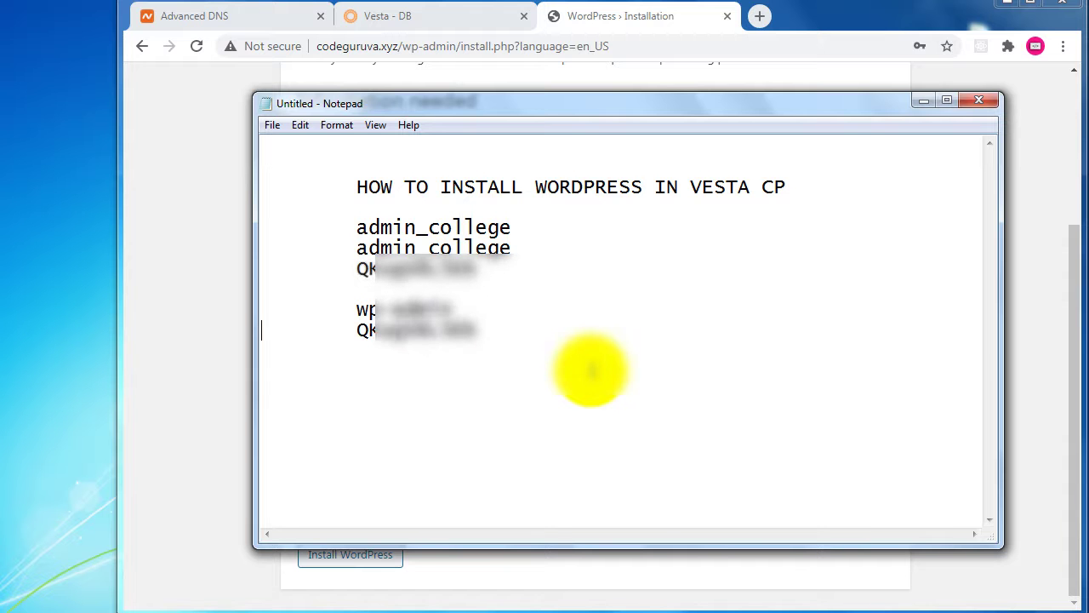
{"action": "key", "text": "Return"}
{"action": "key", "text": "Return"}
{"action": "key", "text": "Tab"}
{"action": "key", "text": "BackSpace"}
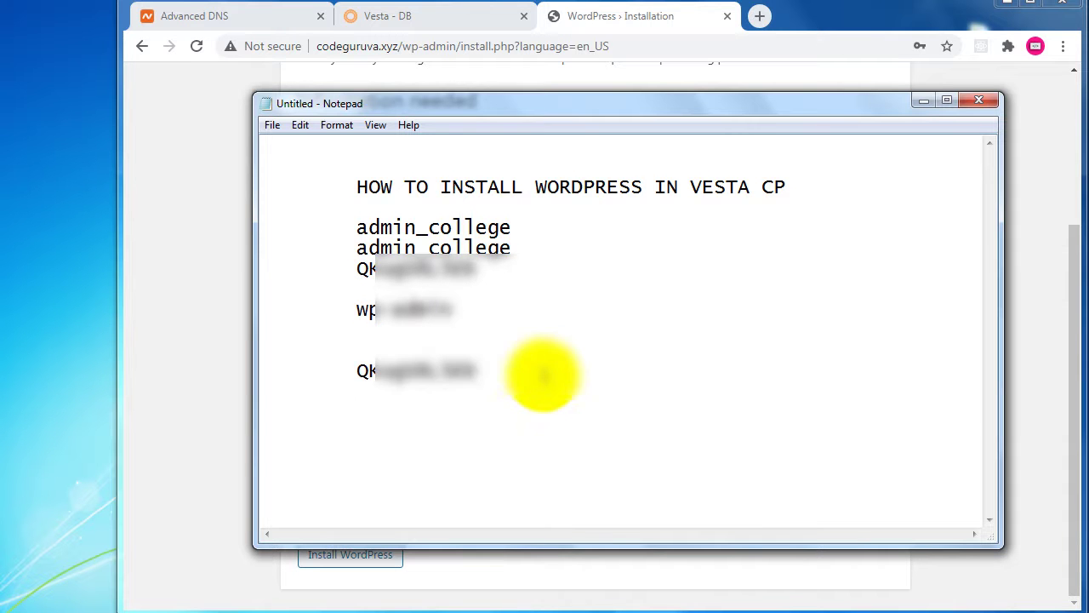
- Copy the admin username from the install form and return to it
{"action": "left_click", "coordinate": [190, 379]}
{"action": "left_click_drag", "start_coordinate": [525, 230], "coordinate": [333, 233]}
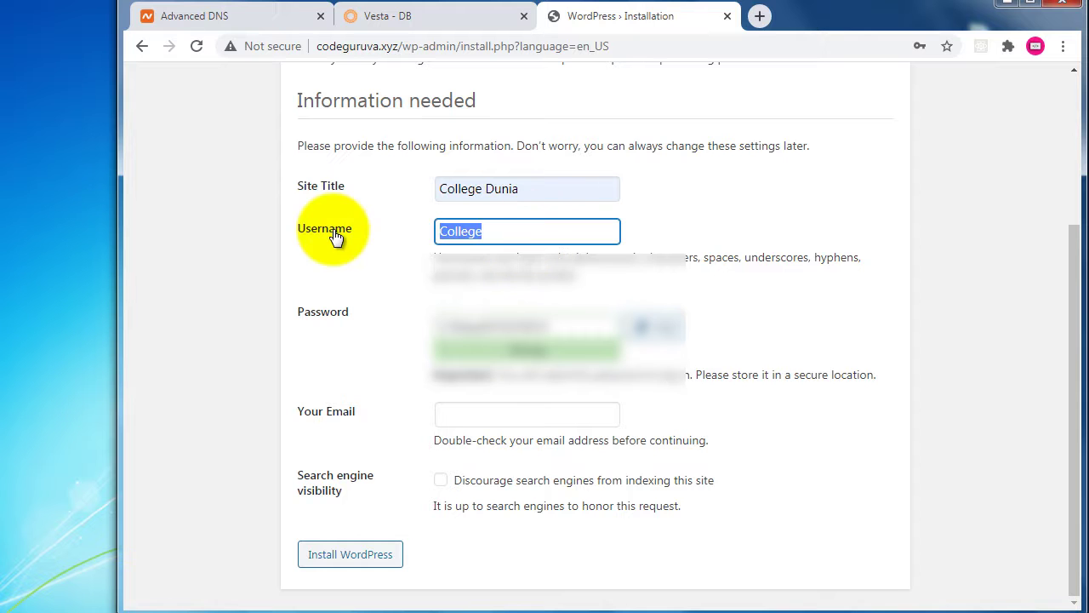
{"action": "mouse_move", "coordinate": [161, 606]}
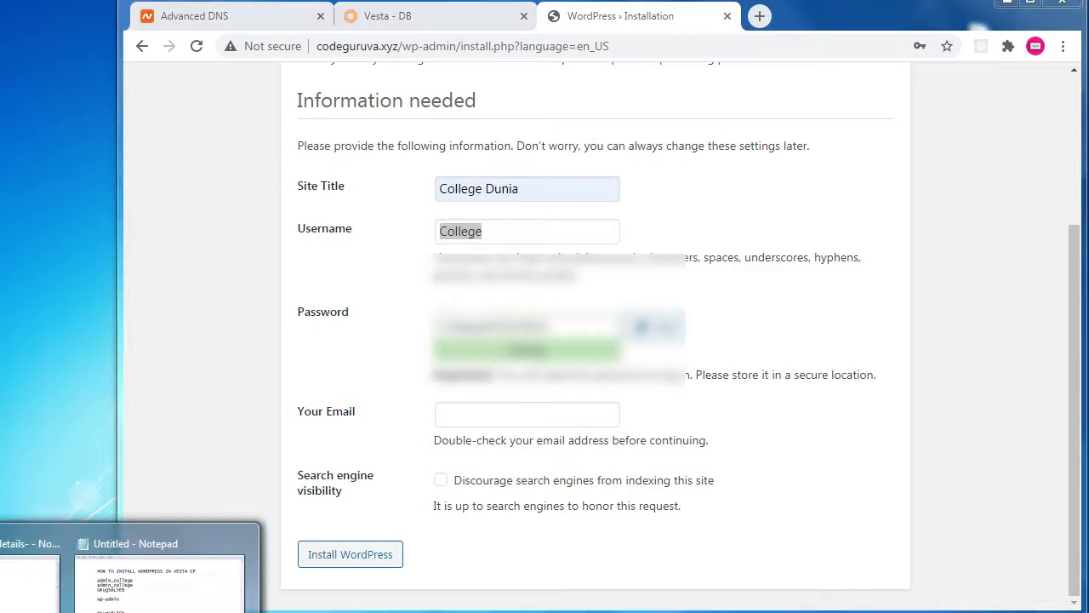
{"action": "left_click", "coordinate": [146, 587]}
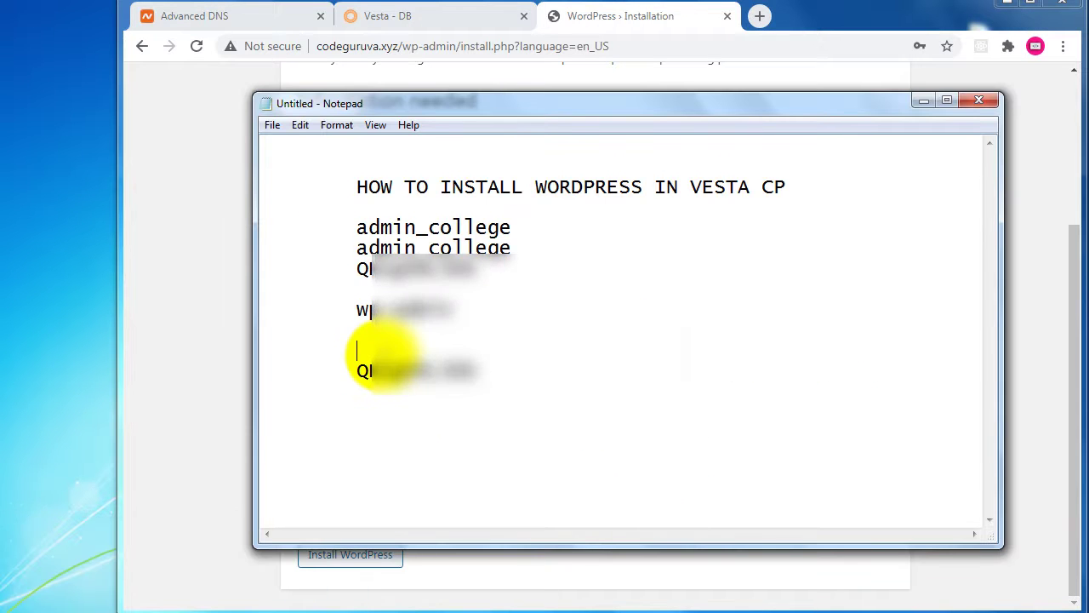
{"action": "left_click", "coordinate": [159, 416]}
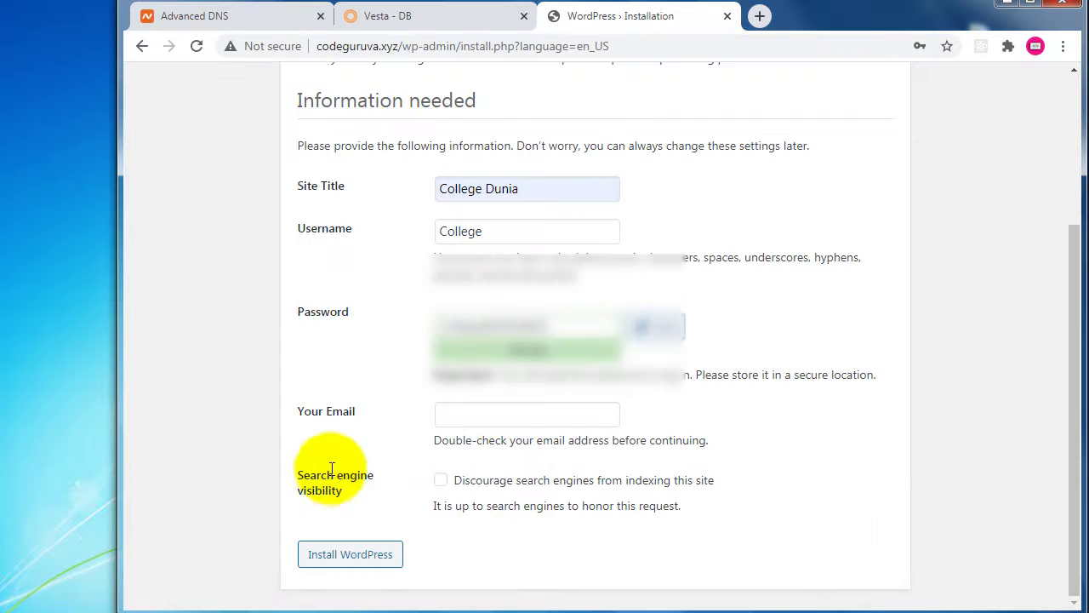
- Autofill the admin email, install WordPress, save the login in Chrome, and proceed to Log In
{"action": "left_click", "coordinate": [503, 414]}
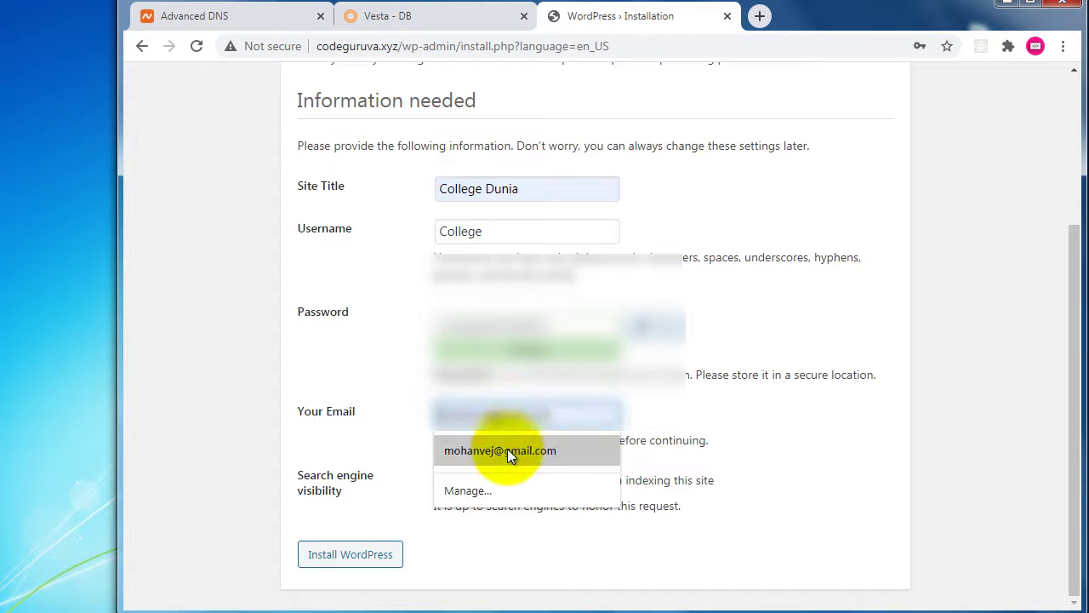
{"action": "left_click", "coordinate": [502, 449]}
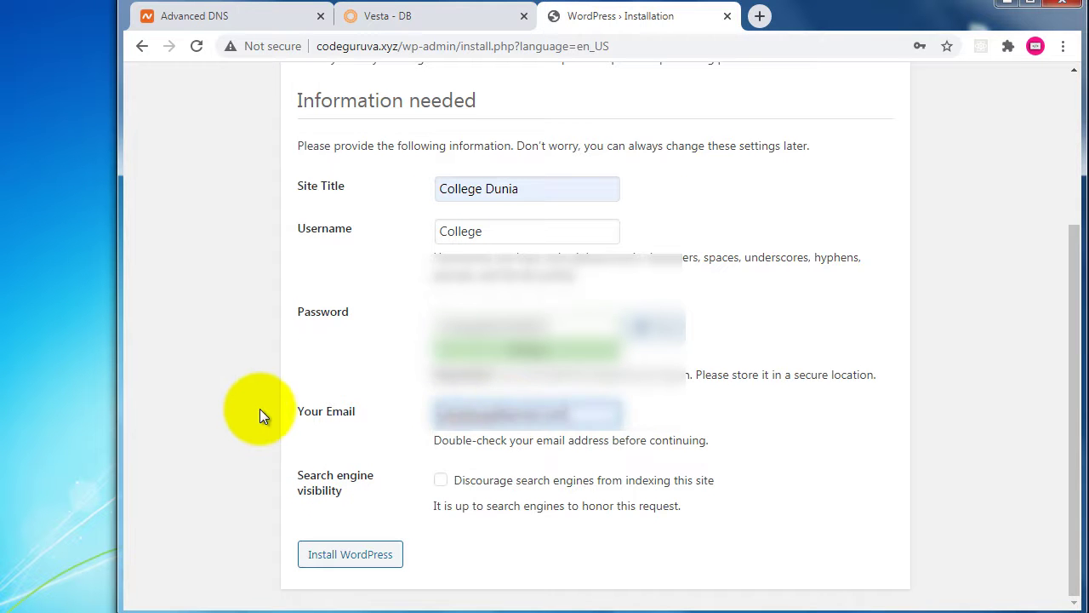
{"action": "left_click", "coordinate": [905, 510]}
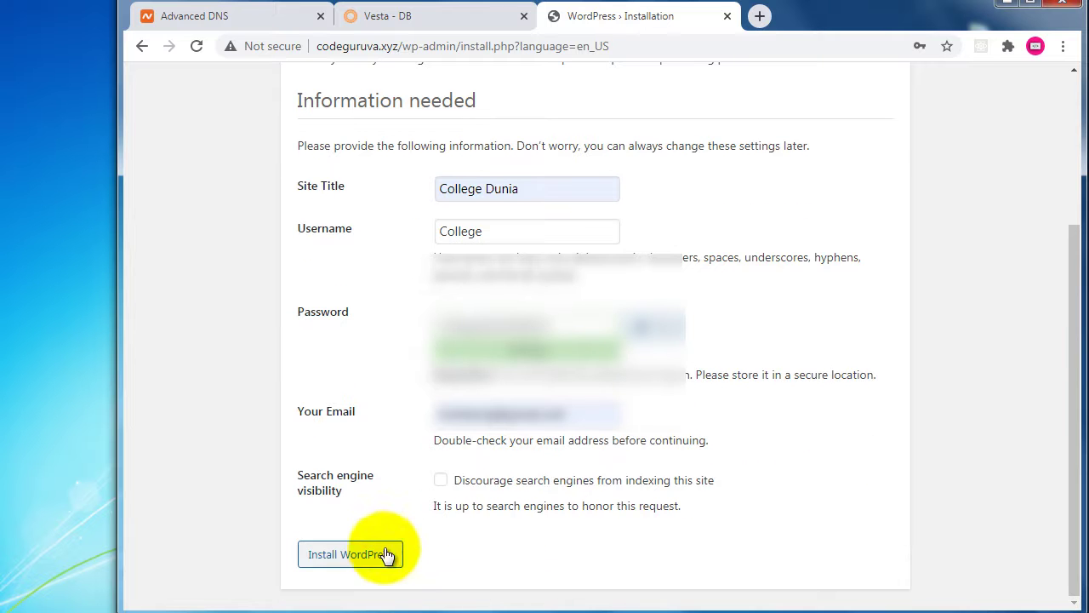
{"action": "left_click", "coordinate": [378, 554]}
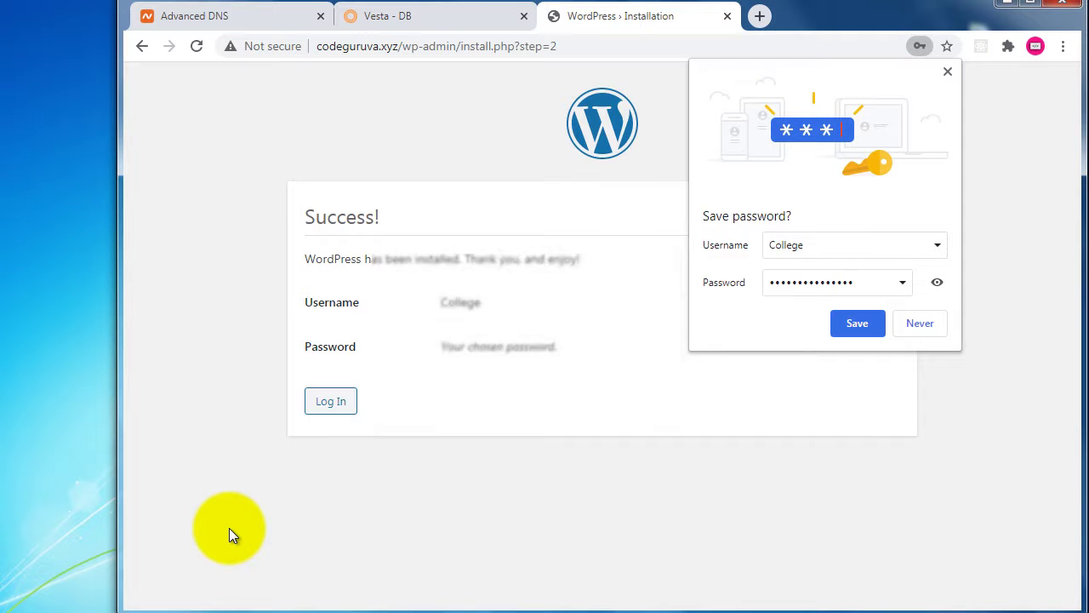
{"action": "left_click", "coordinate": [857, 323]}
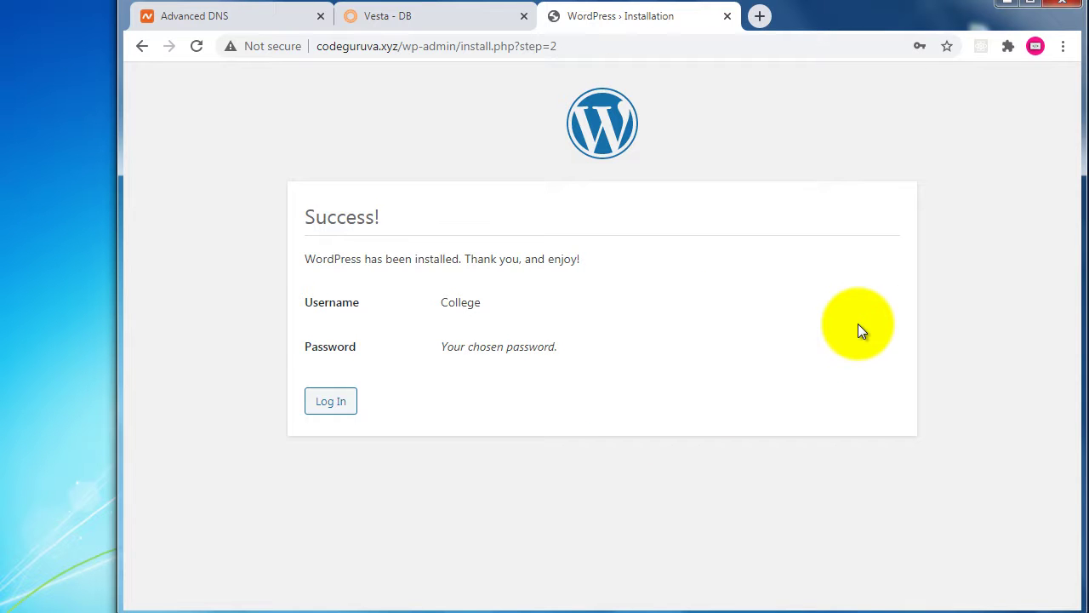
{"action": "left_click", "coordinate": [333, 407]}
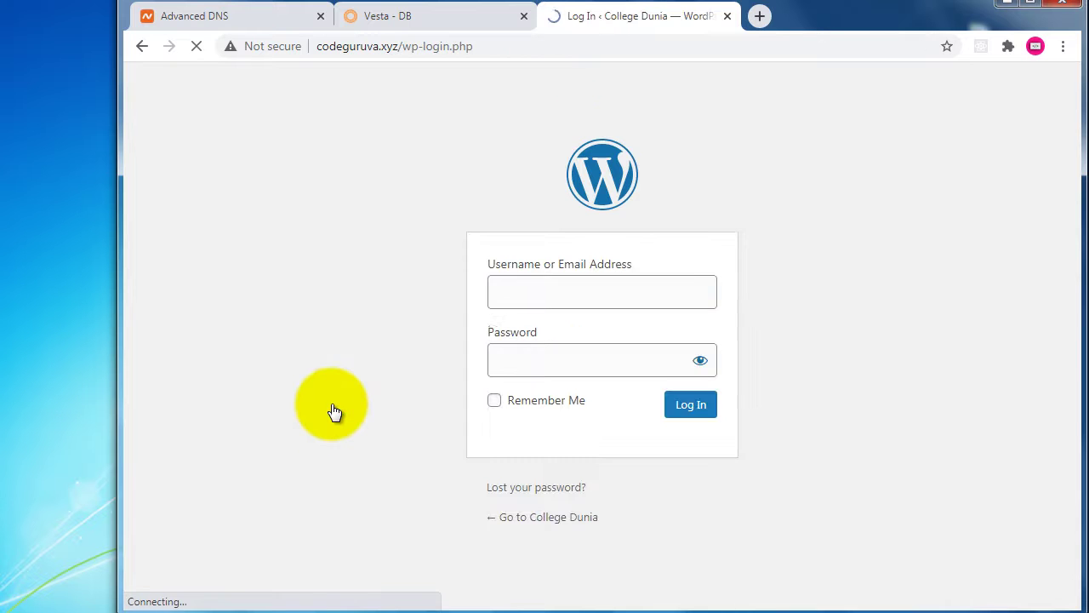
- Open the live College Dunia site in a new tab and view its Hello world! post
{"action": "right_click", "coordinate": [575, 527]}
{"action": "left_click", "coordinate": [581, 531]}
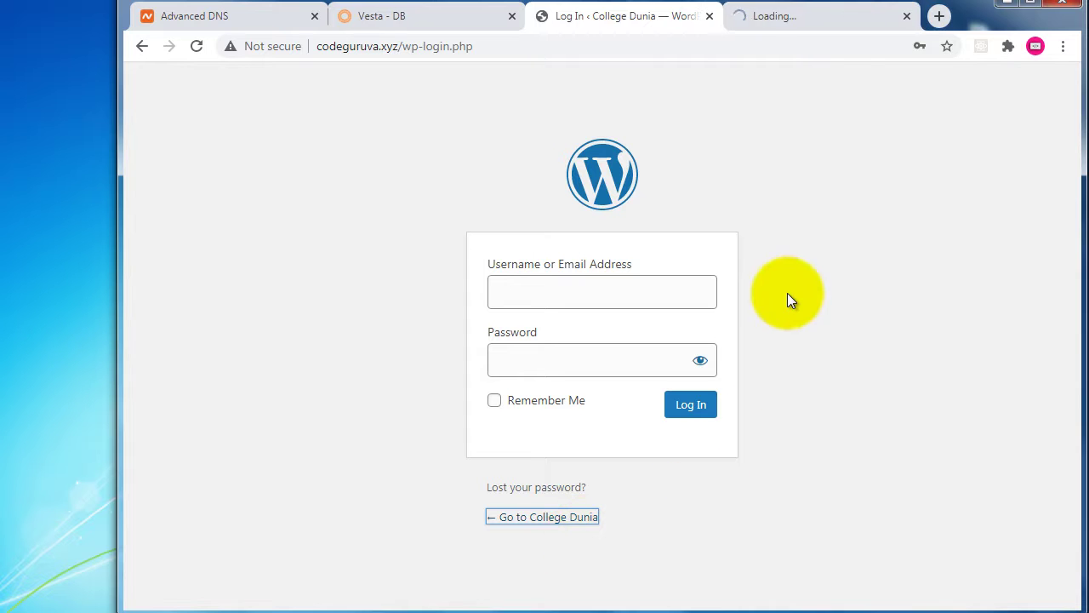
{"action": "left_click", "coordinate": [773, 14]}
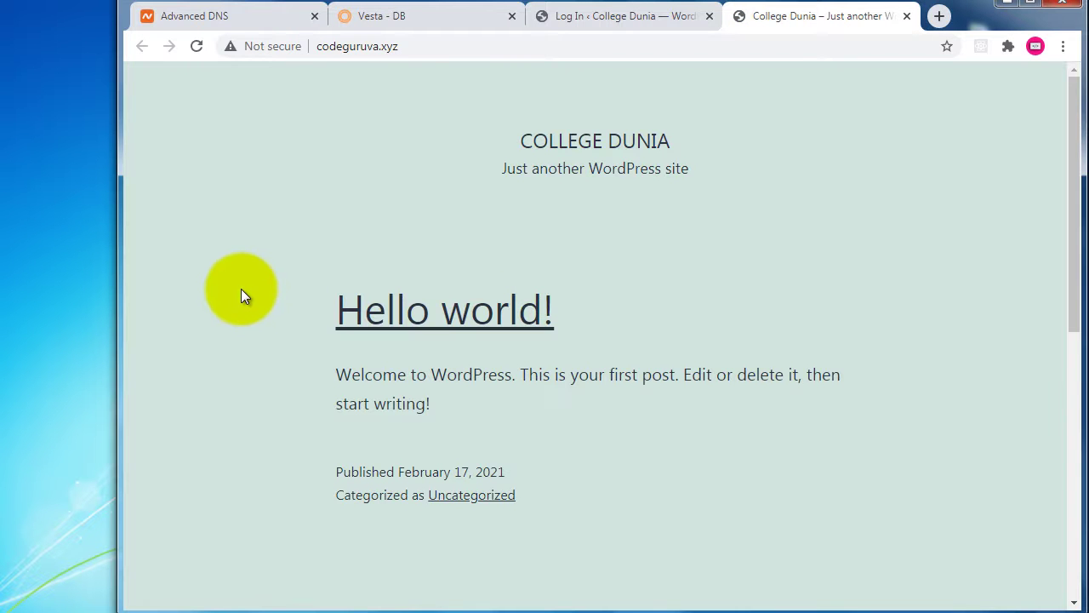
{"action": "scroll", "coordinate": [241, 288], "scroll_direction": "down", "scroll_amount": 5}
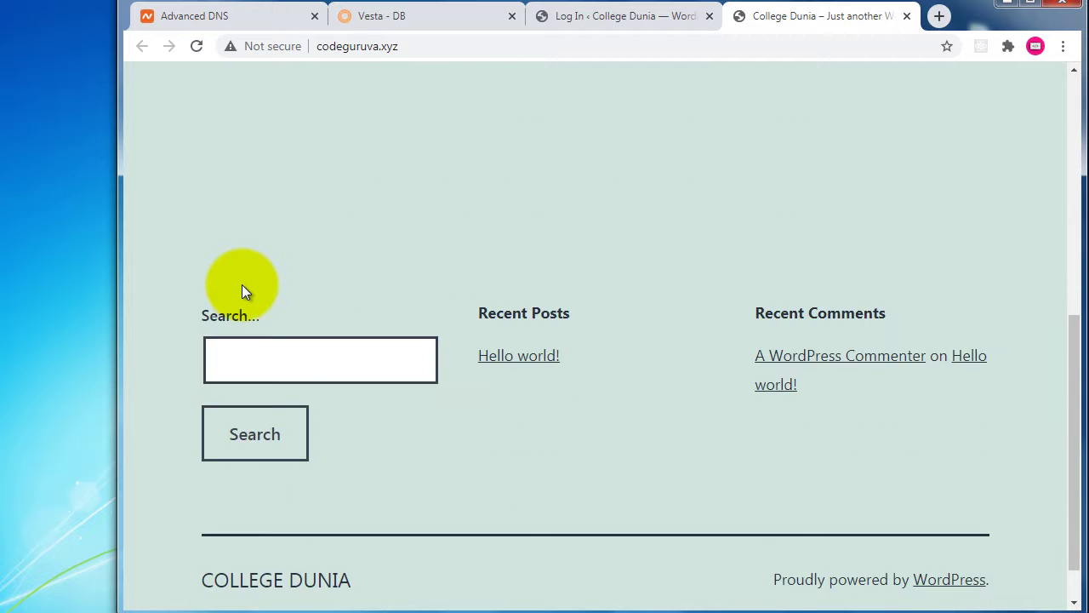
{"action": "scroll", "coordinate": [241, 291], "scroll_direction": "up", "scroll_amount": 5}
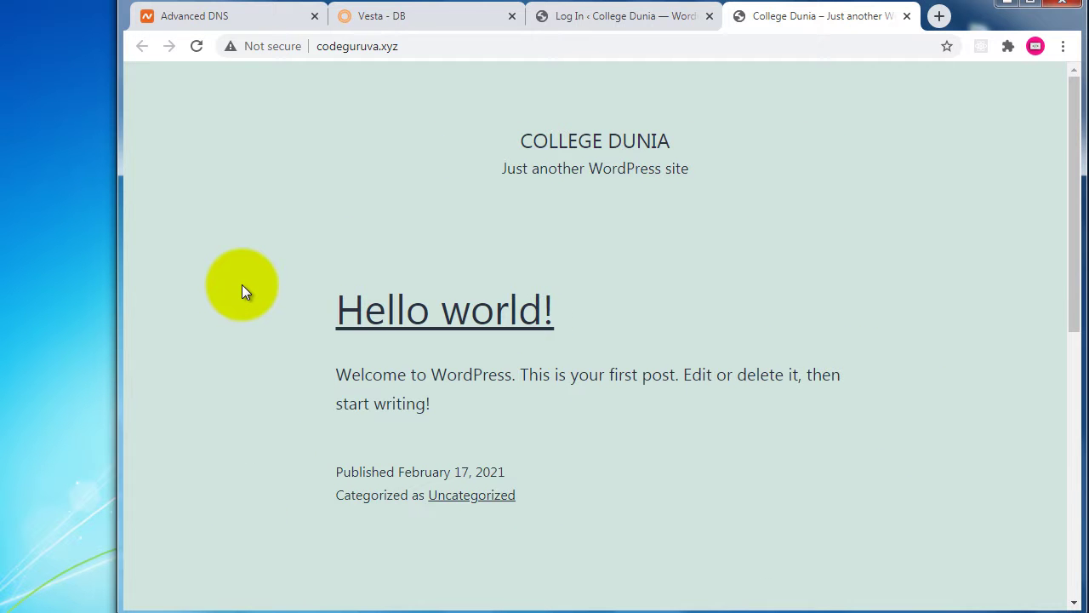
- Log in to WordPress admin with the saved College credentials
{"action": "left_click", "coordinate": [600, 18]}
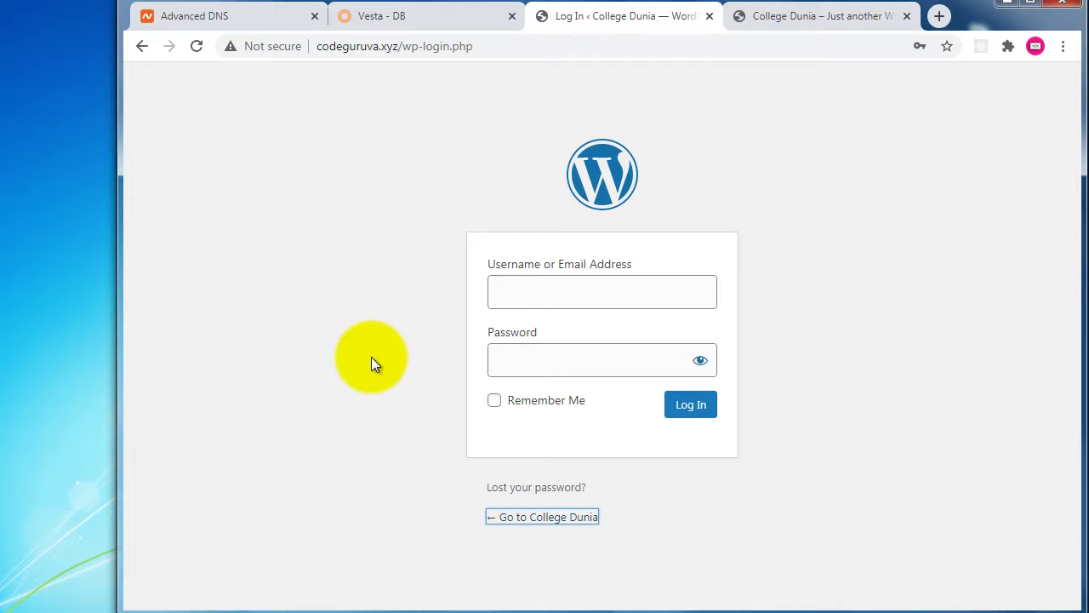
{"action": "left_click", "coordinate": [608, 287]}
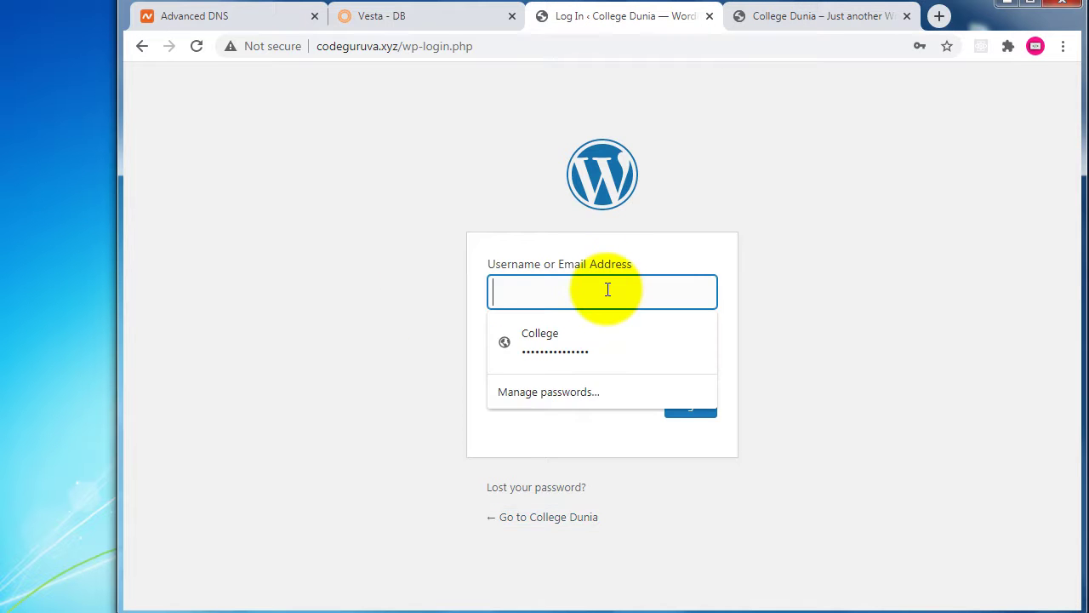
{"action": "left_click", "coordinate": [530, 346]}
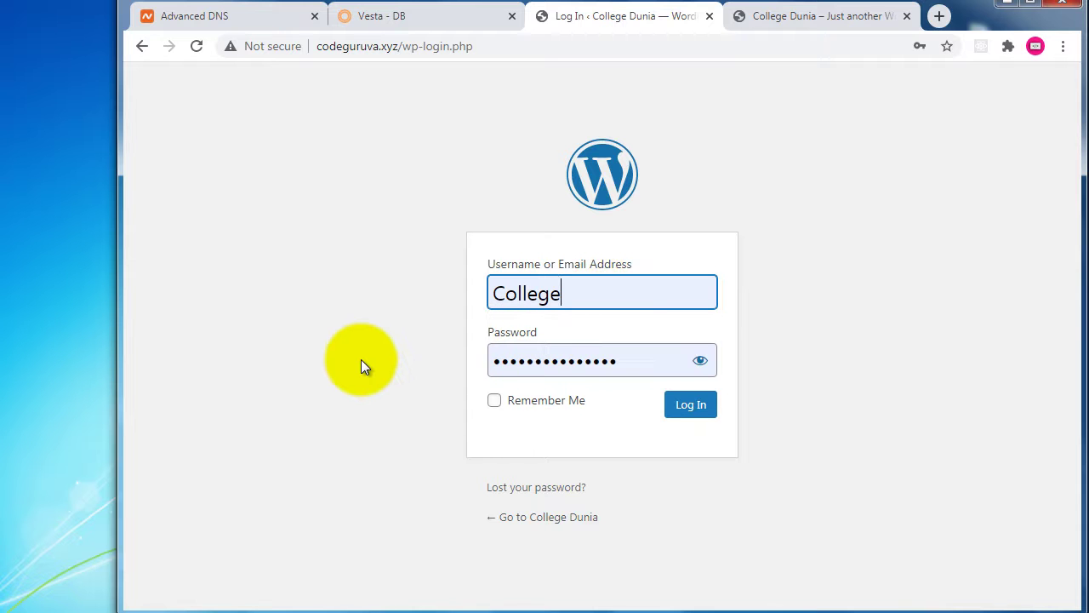
{"action": "left_click_drag", "start_coordinate": [633, 366], "coordinate": [470, 364]}
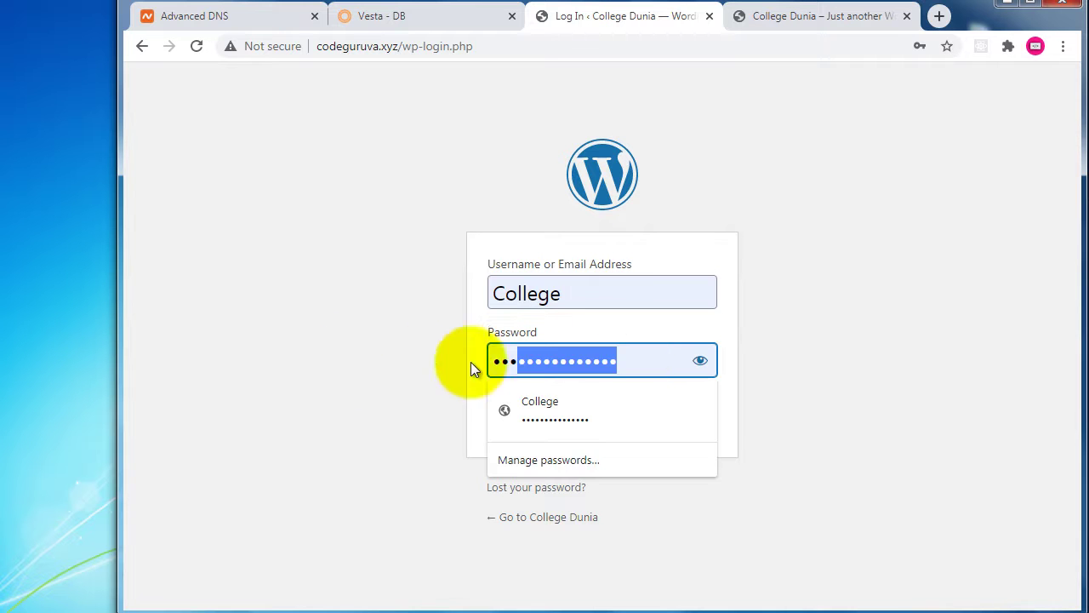
{"action": "left_click", "coordinate": [240, 314]}
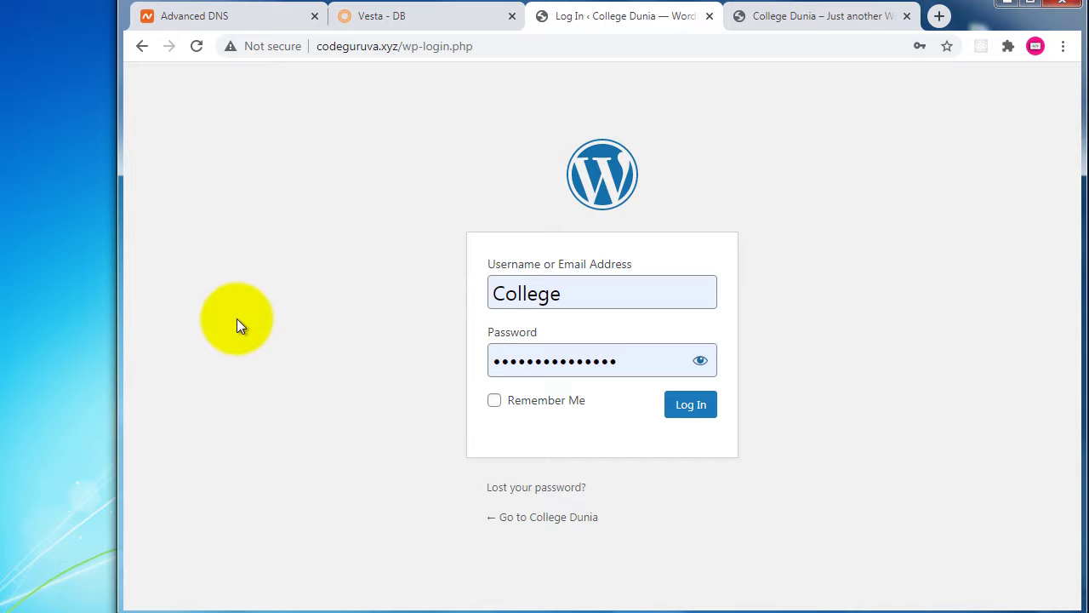
{"action": "left_click", "coordinate": [691, 405]}
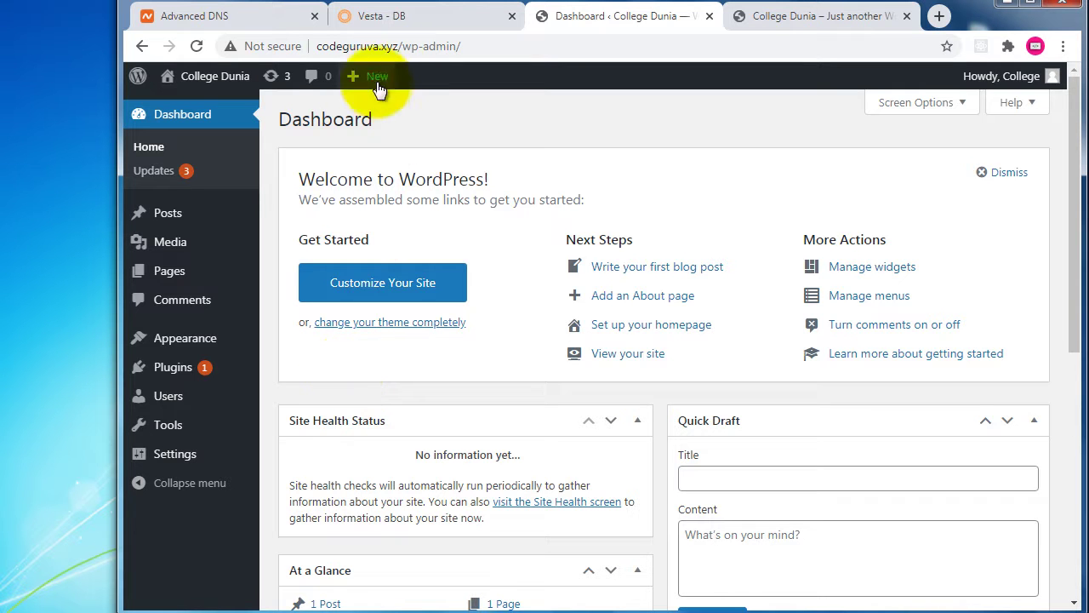
- Check the live site, then open the Appearance Themes page in the dashboard
{"action": "left_click_drag", "start_coordinate": [397, 48], "coordinate": [244, 43]}
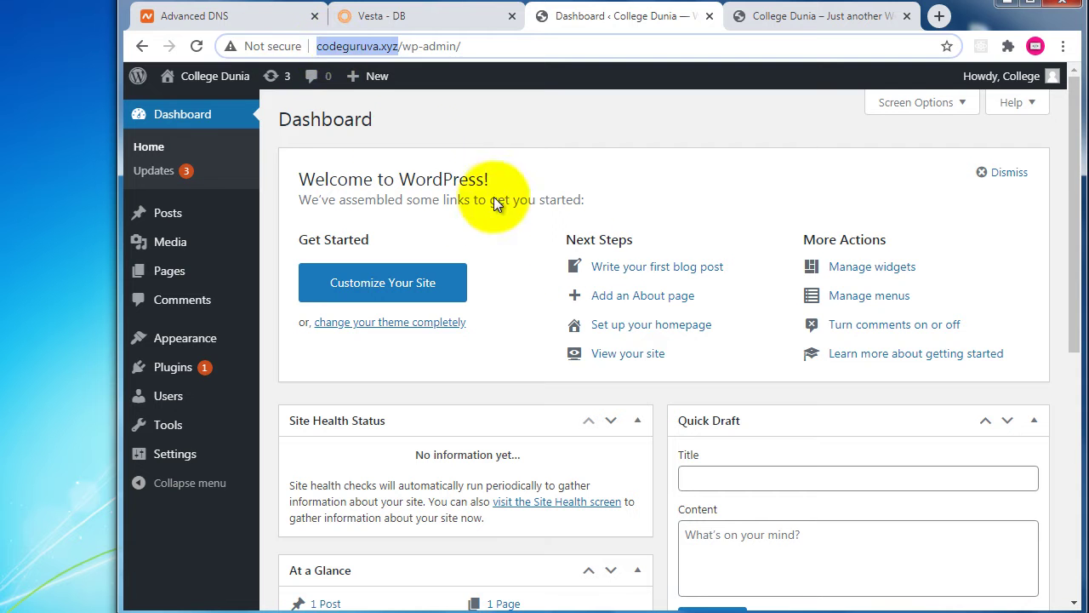
{"action": "left_click", "coordinate": [454, 145]}
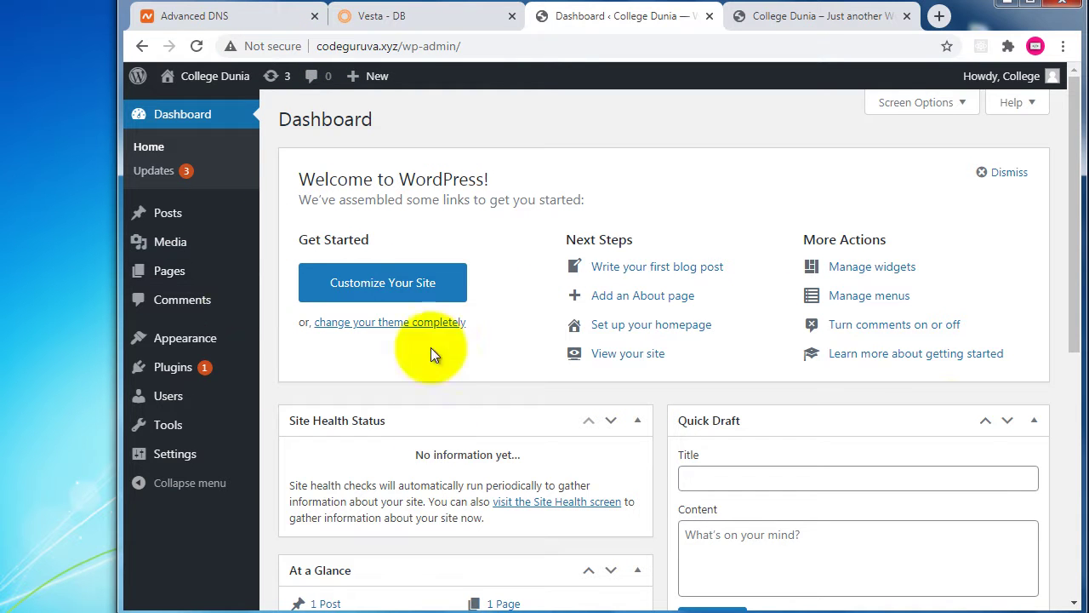
{"action": "left_click", "coordinate": [787, 15]}
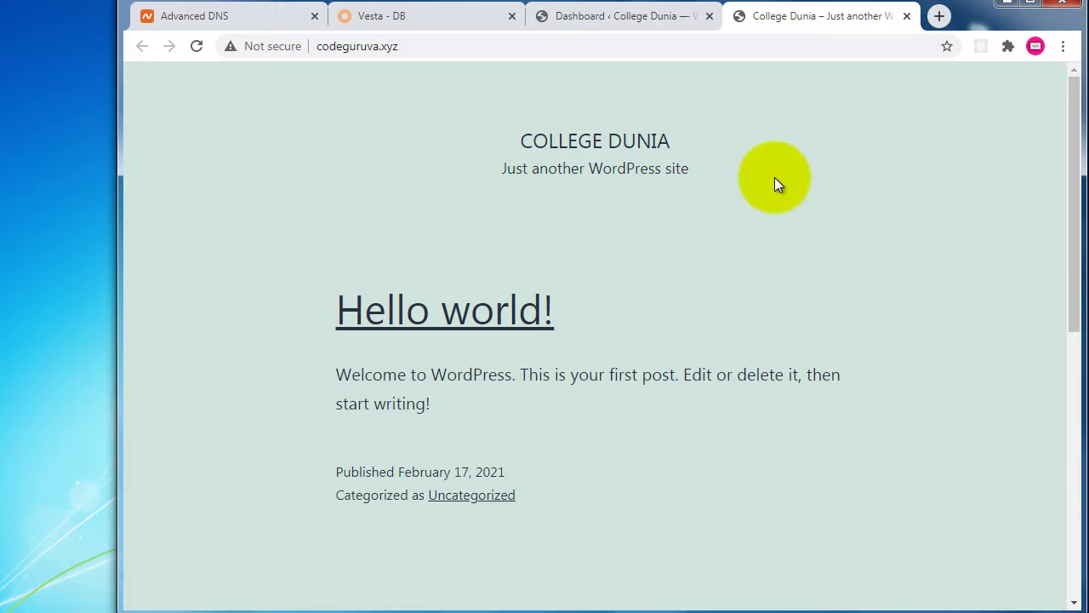
{"action": "left_click", "coordinate": [623, 13]}
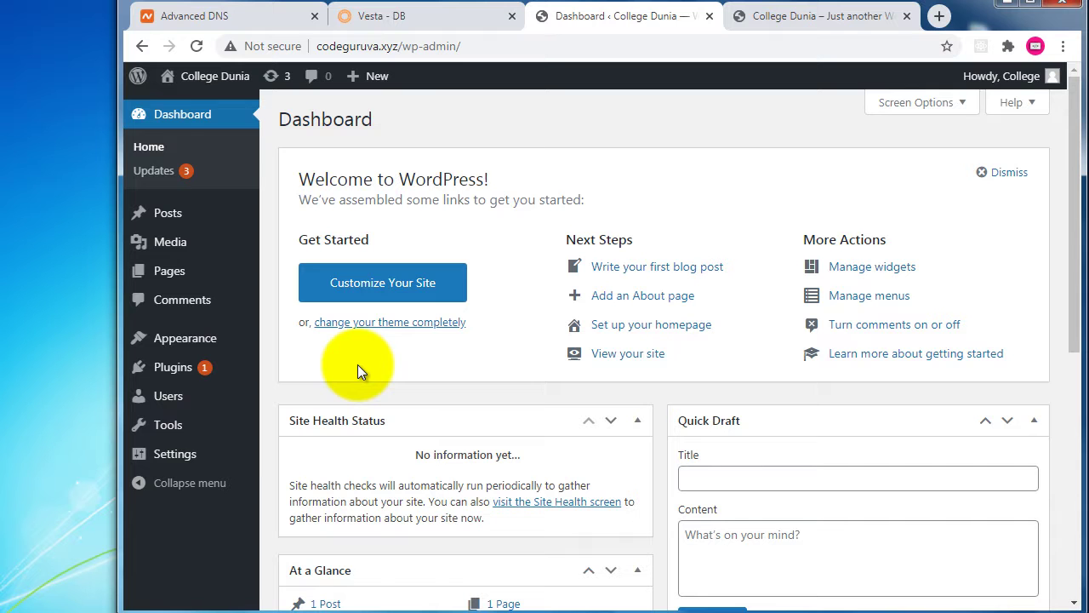
{"action": "mouse_move", "coordinate": [224, 349]}
{"action": "left_click", "coordinate": [184, 343]}
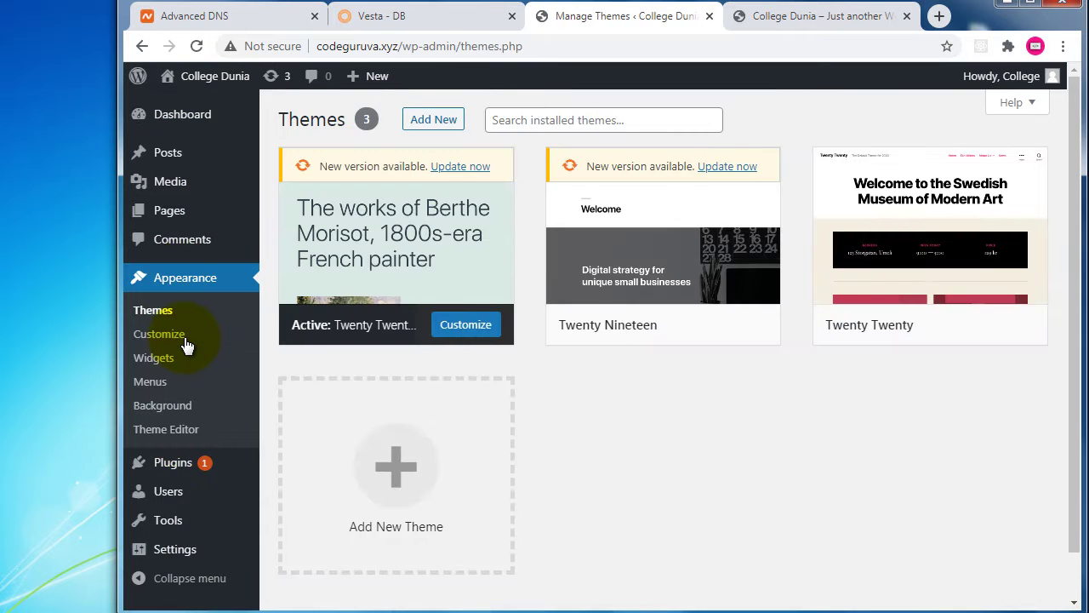
{"action": "mouse_move", "coordinate": [358, 340]}
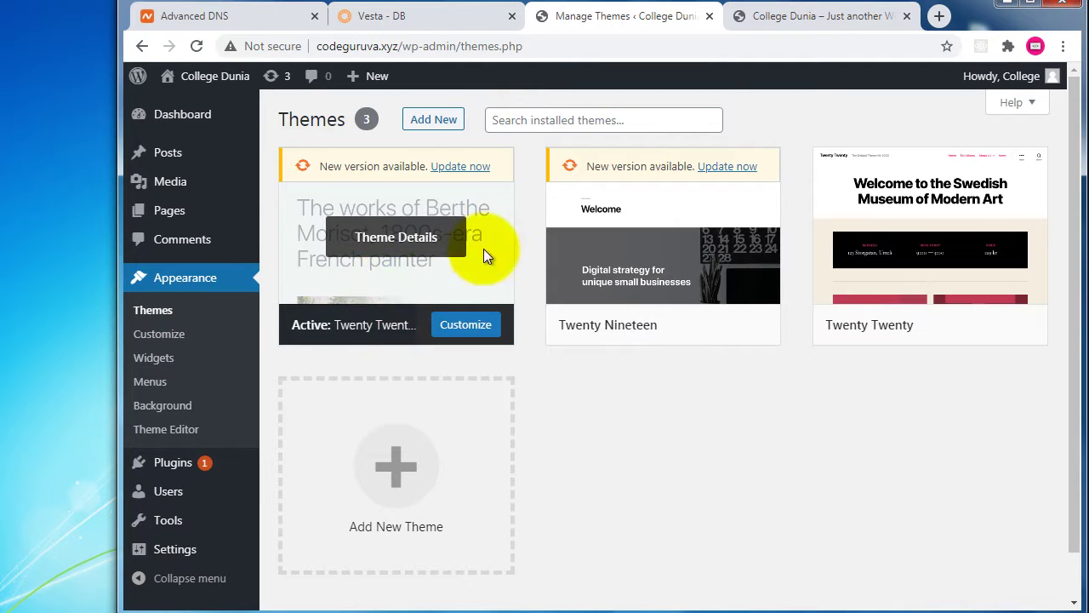
- Compare the live site and themes list, then open Vesta's user list
{"action": "left_click", "coordinate": [758, 17]}
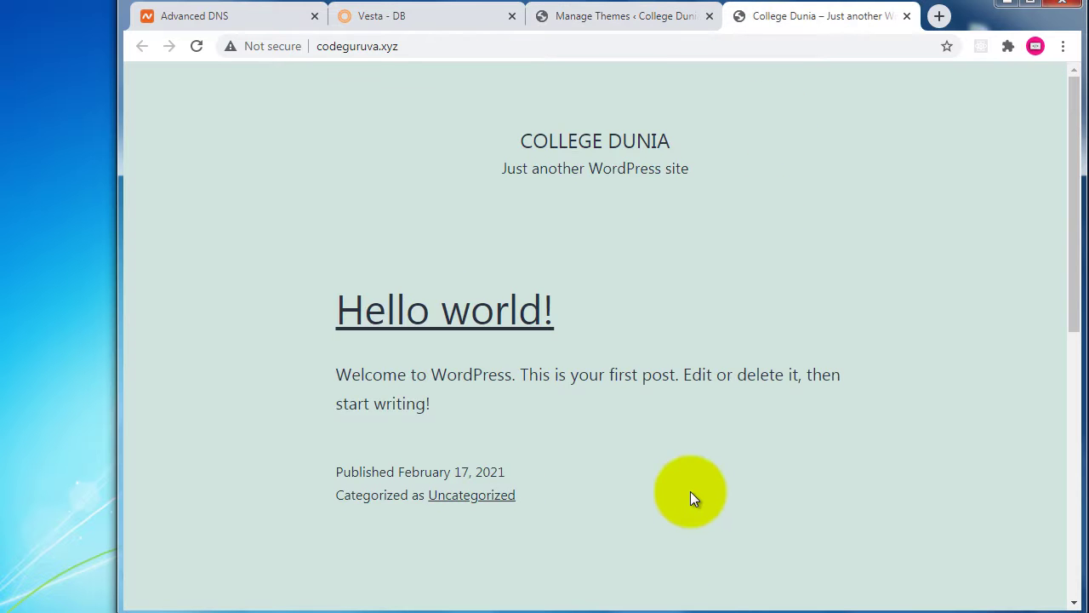
{"action": "left_click", "coordinate": [609, 22]}
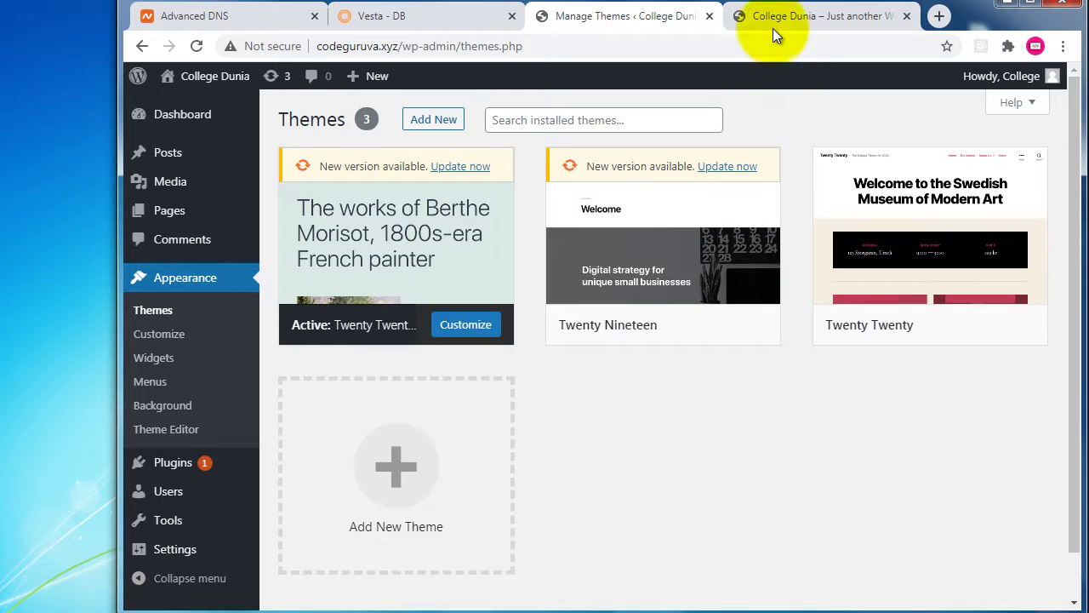
{"action": "left_click", "coordinate": [773, 25]}
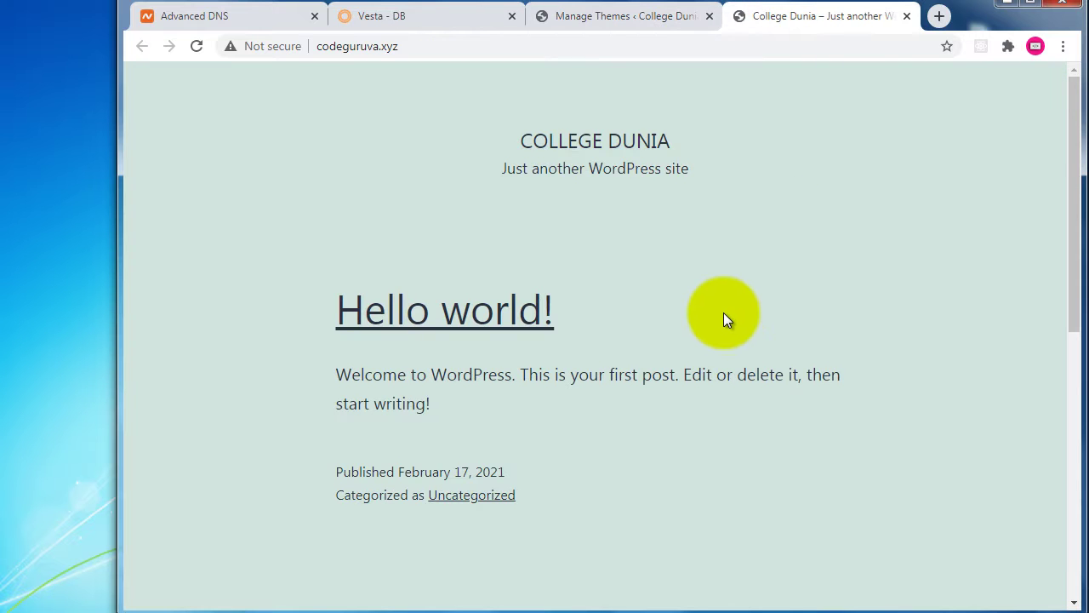
{"action": "left_click", "coordinate": [449, 46]}
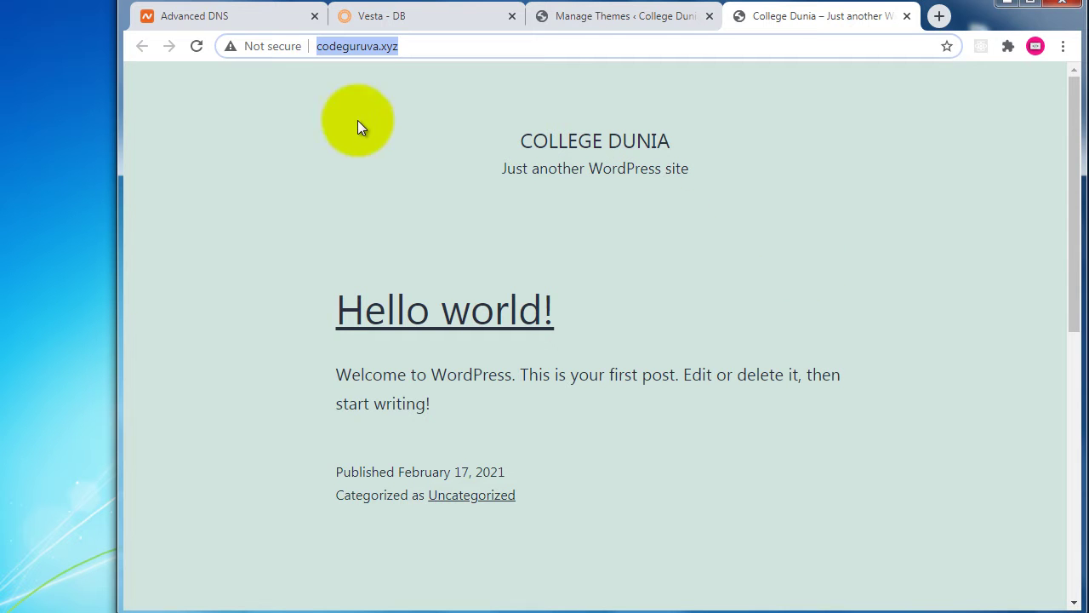
{"action": "left_click", "coordinate": [416, 19]}
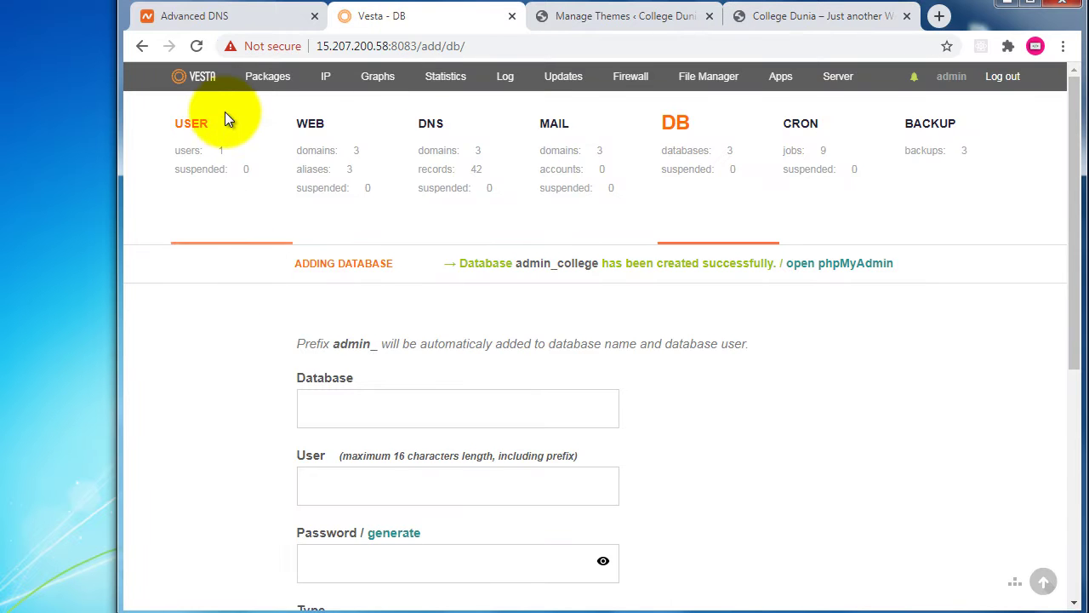
{"action": "left_click", "coordinate": [202, 77]}
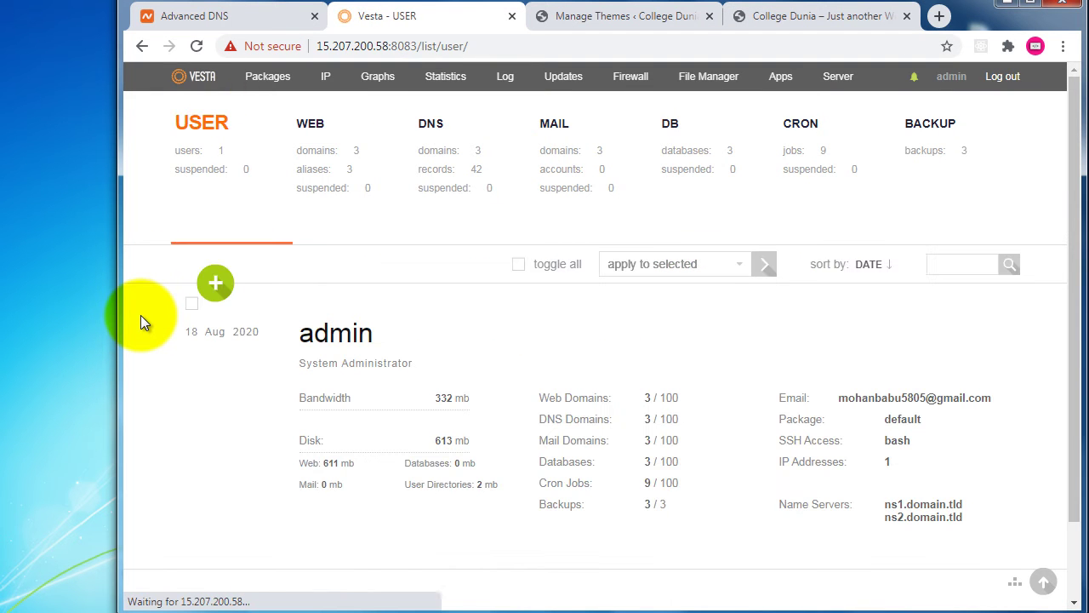